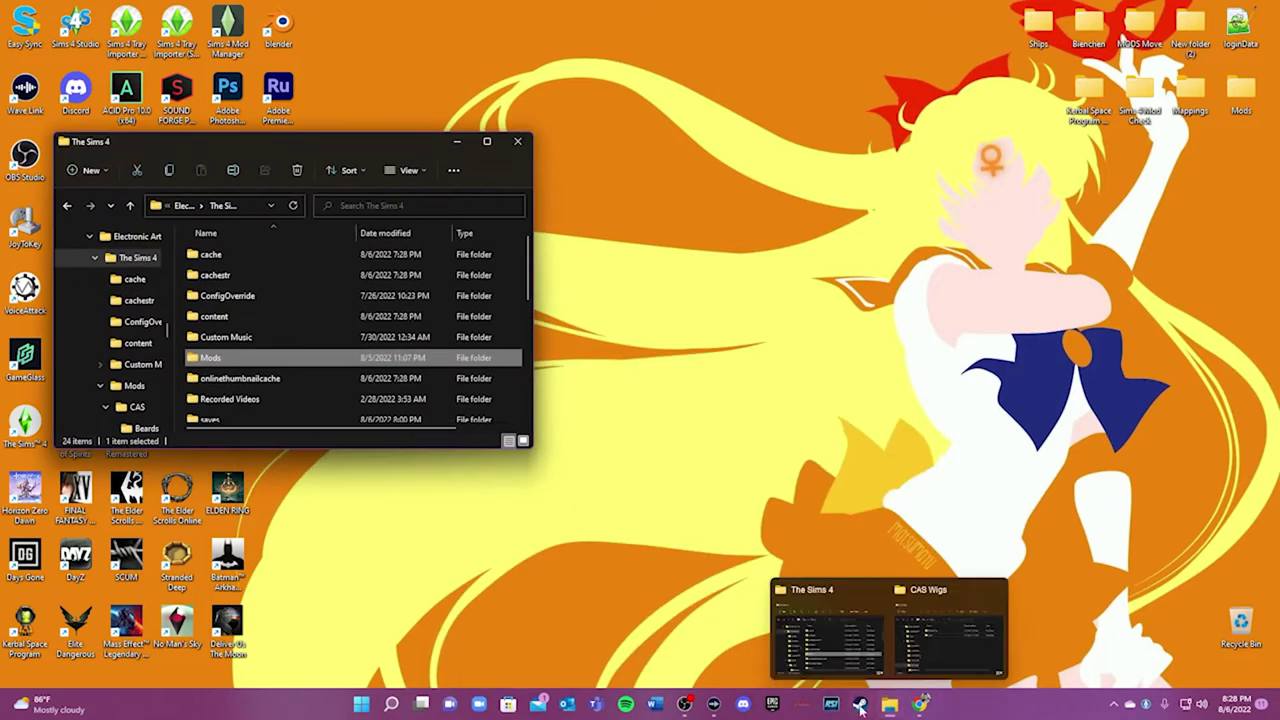
# - Bring the CAS Wigs window forward, check its path, and reopen the CAS Wigs folder
pyautogui.click(934, 635)
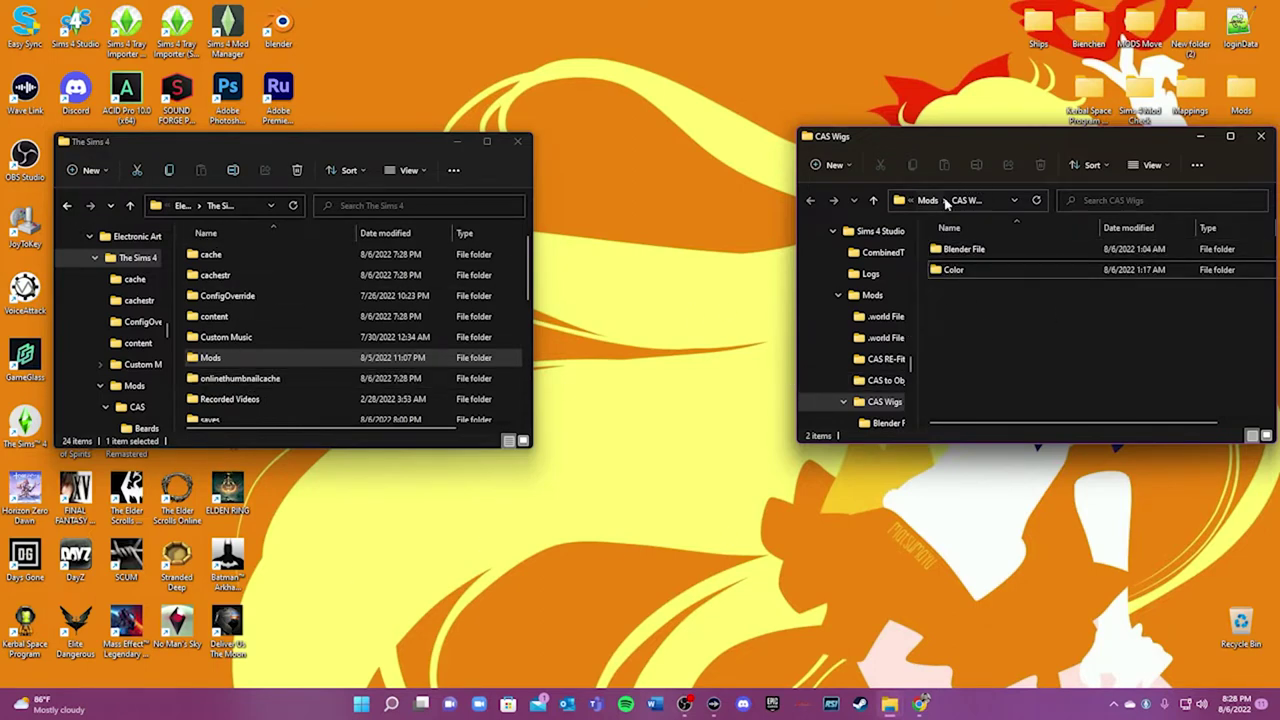
pyautogui.click(993, 203)
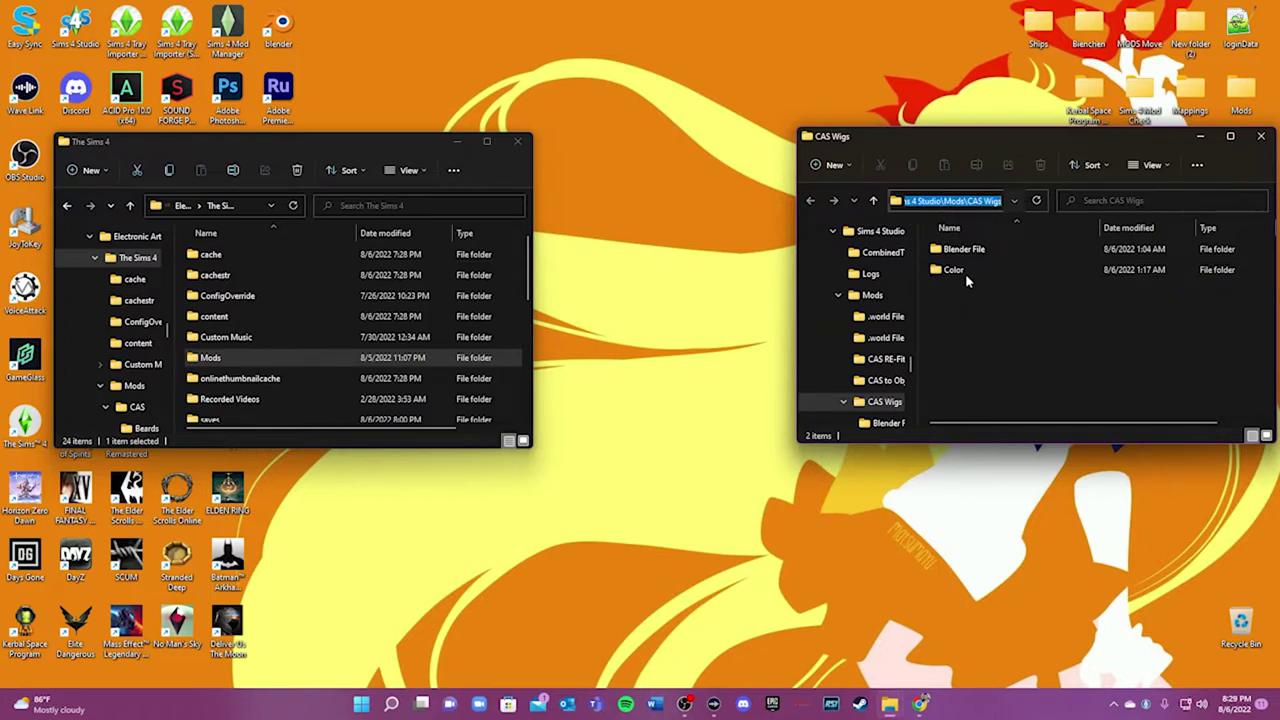
pyautogui.click(873, 200)
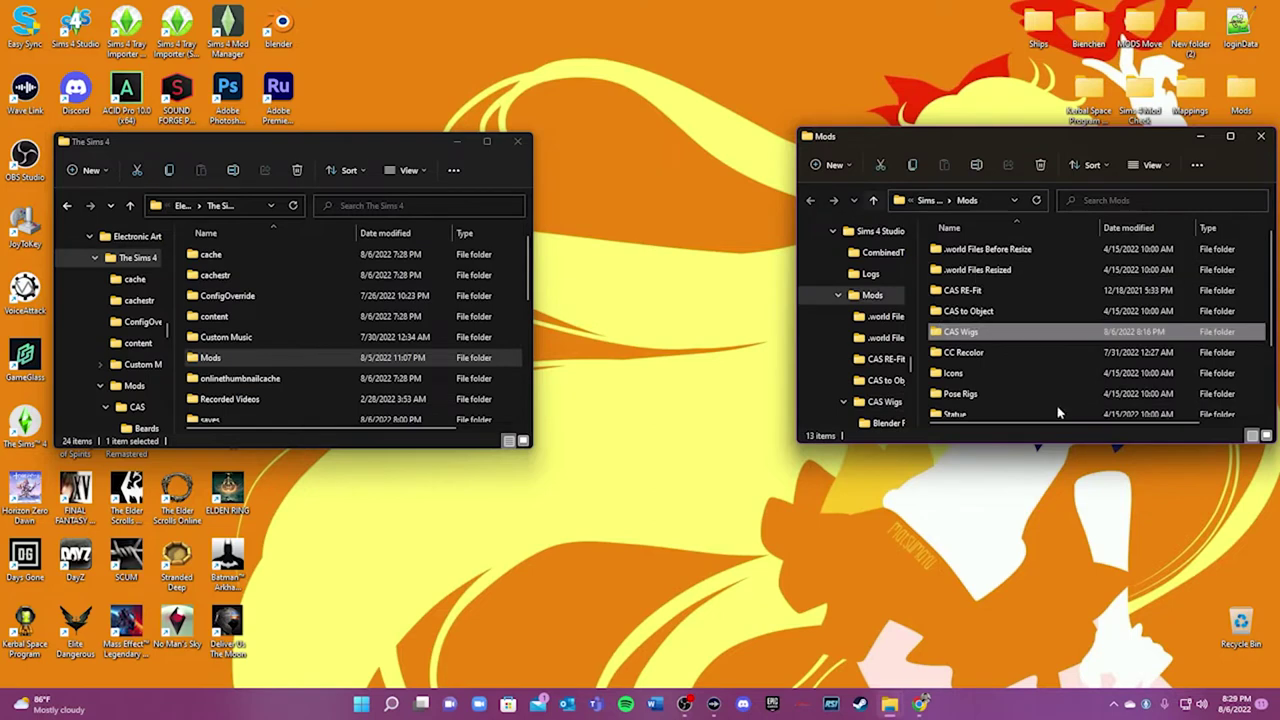
pyautogui.click(983, 340)
pyautogui.doubleClick(983, 340)
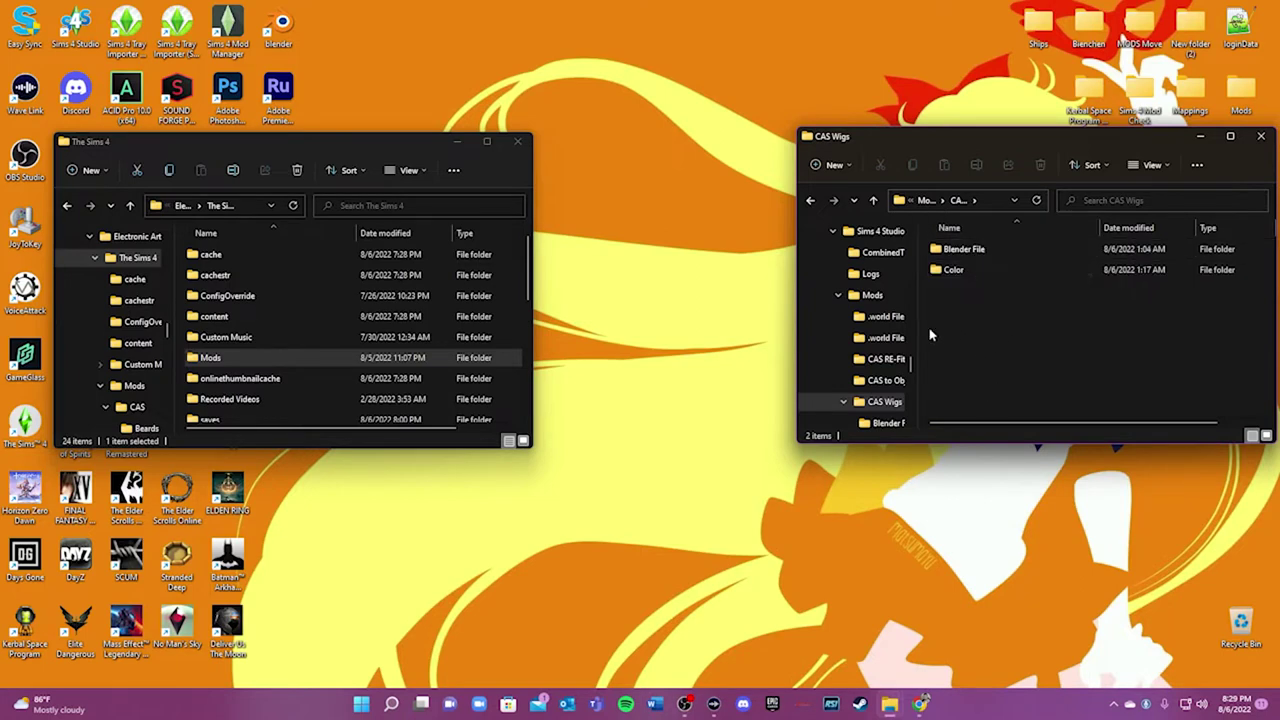
# - In the other Explorer window, open Mods > CAS > My Wigs
pyautogui.doubleClick(222, 366)
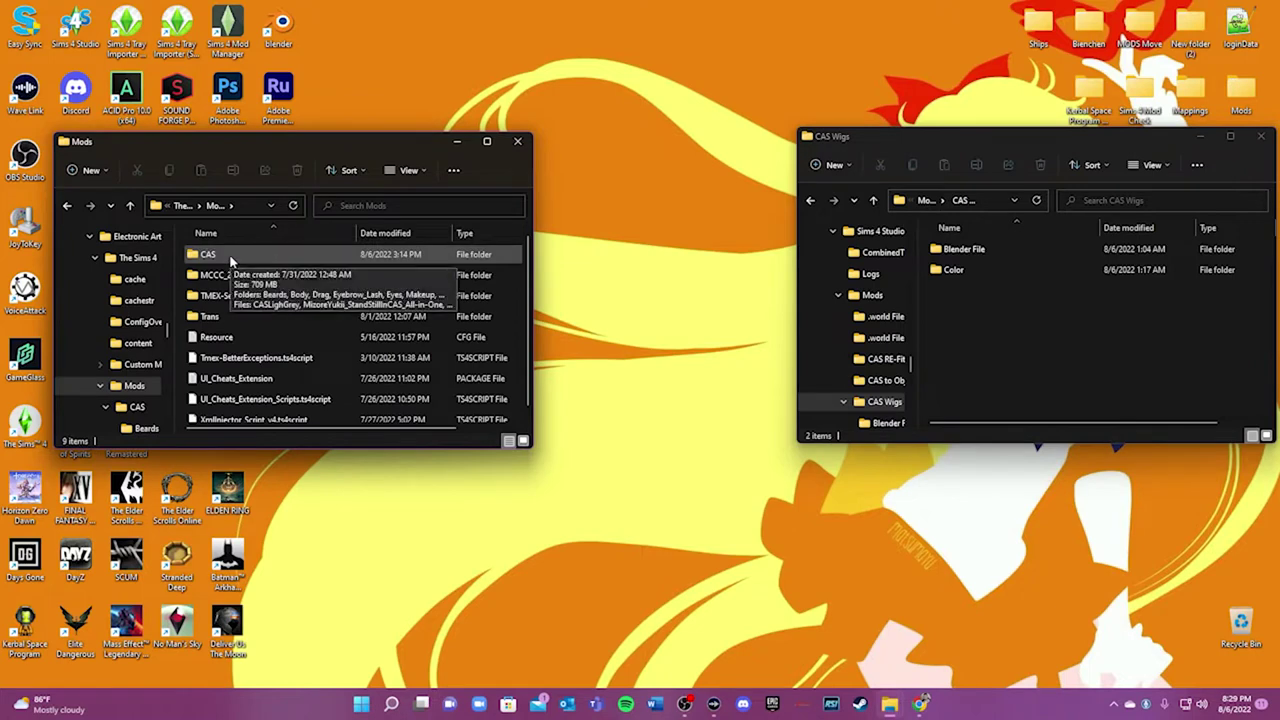
pyautogui.doubleClick(231, 256)
pyautogui.doubleClick(225, 399)
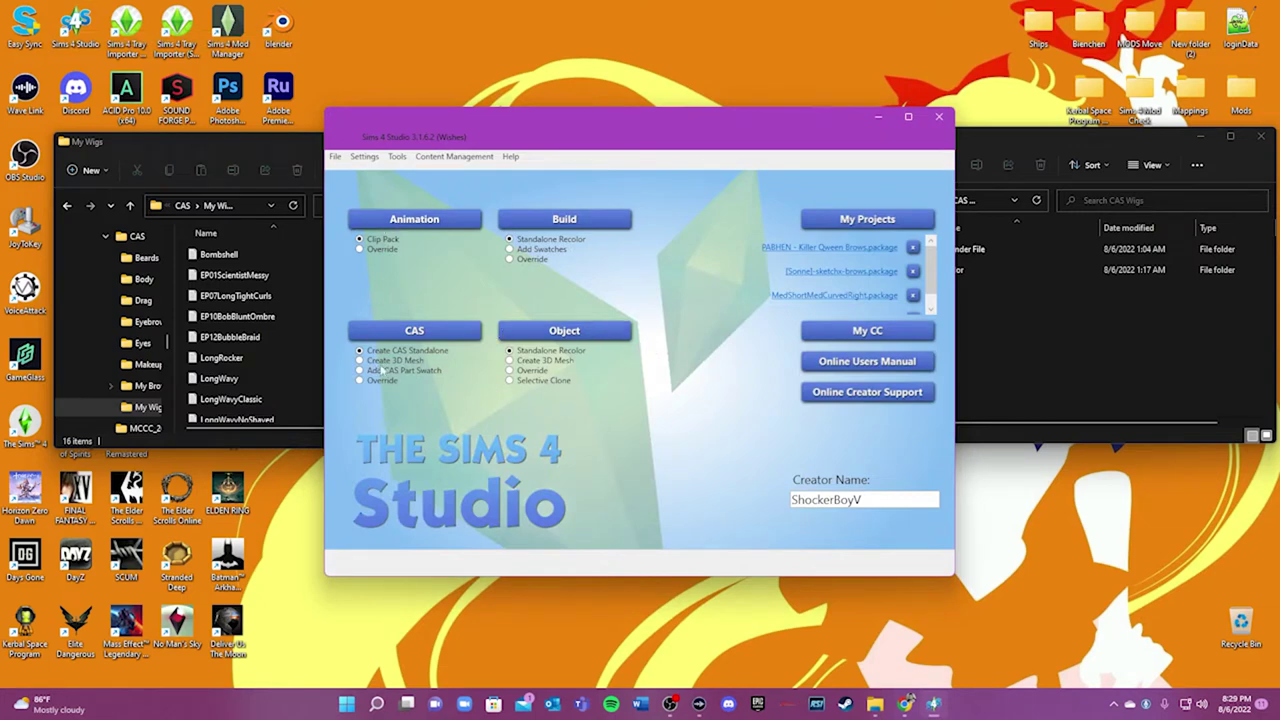
# - Check the Blender path in Settings without changing it, then choose CAS Create 3D Mesh
pyautogui.click(364, 156)
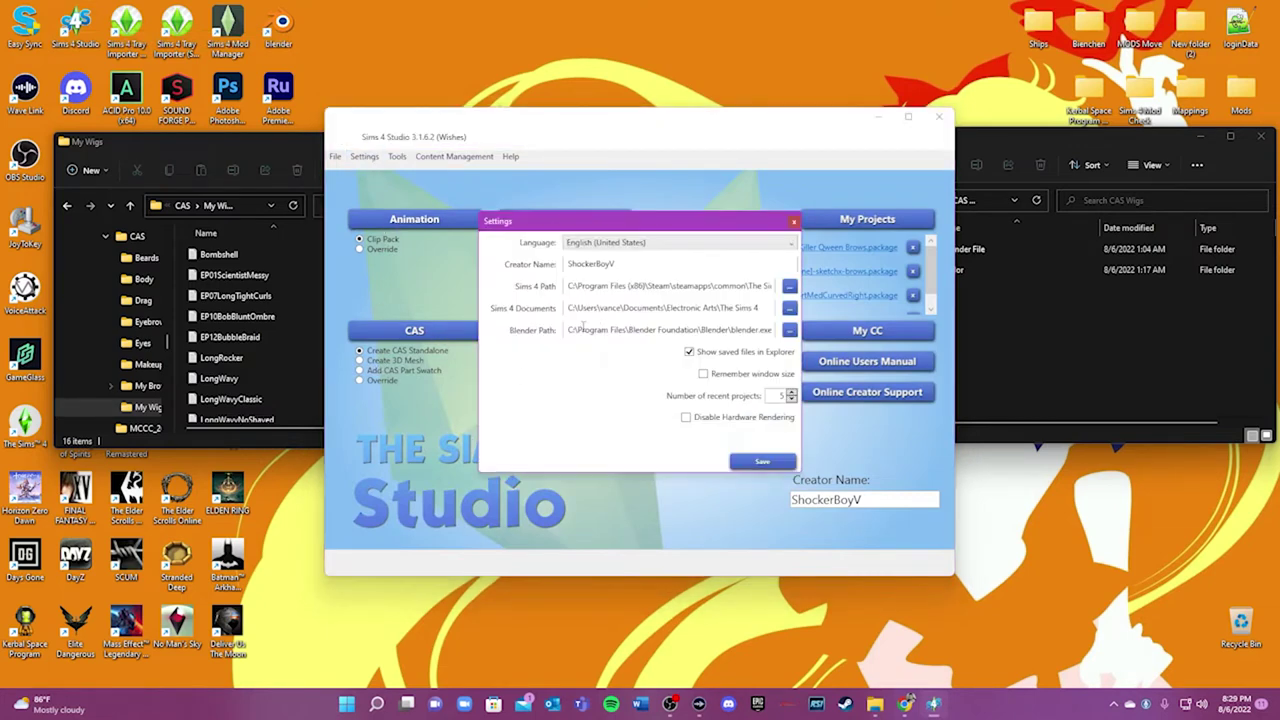
pyautogui.moveTo(568, 329); pyautogui.dragTo(822, 345)
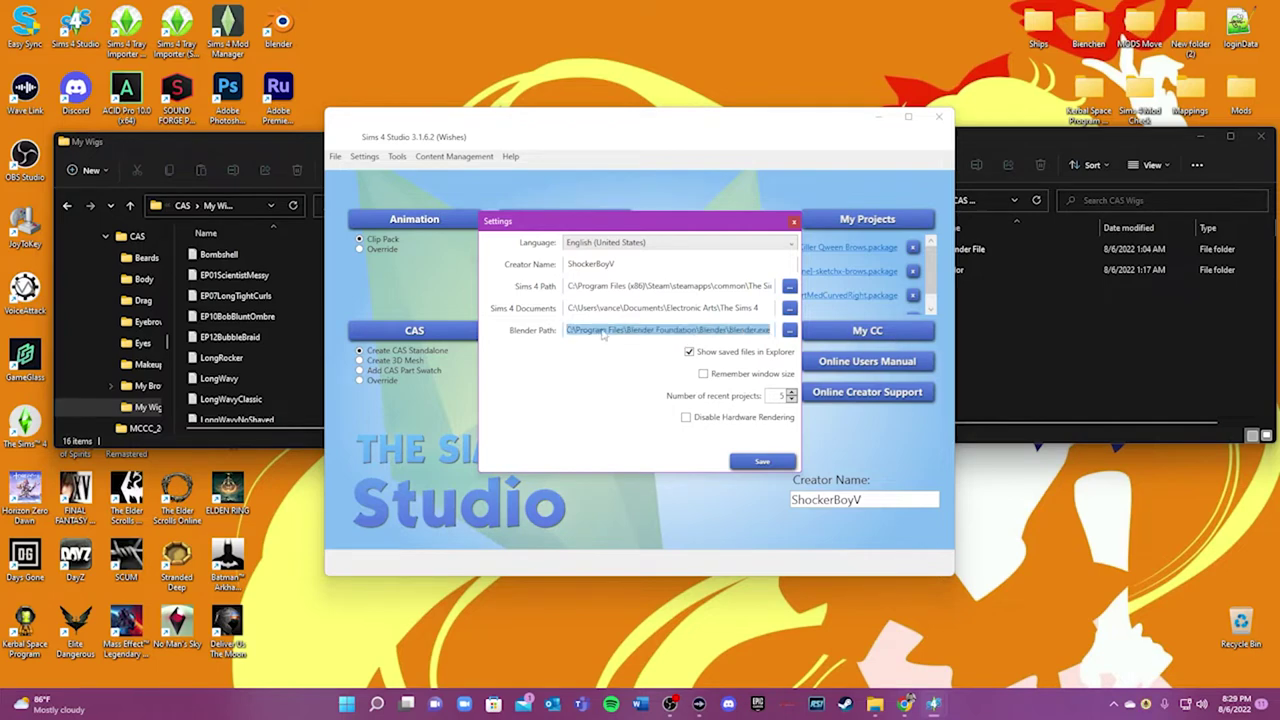
pyautogui.click(601, 332)
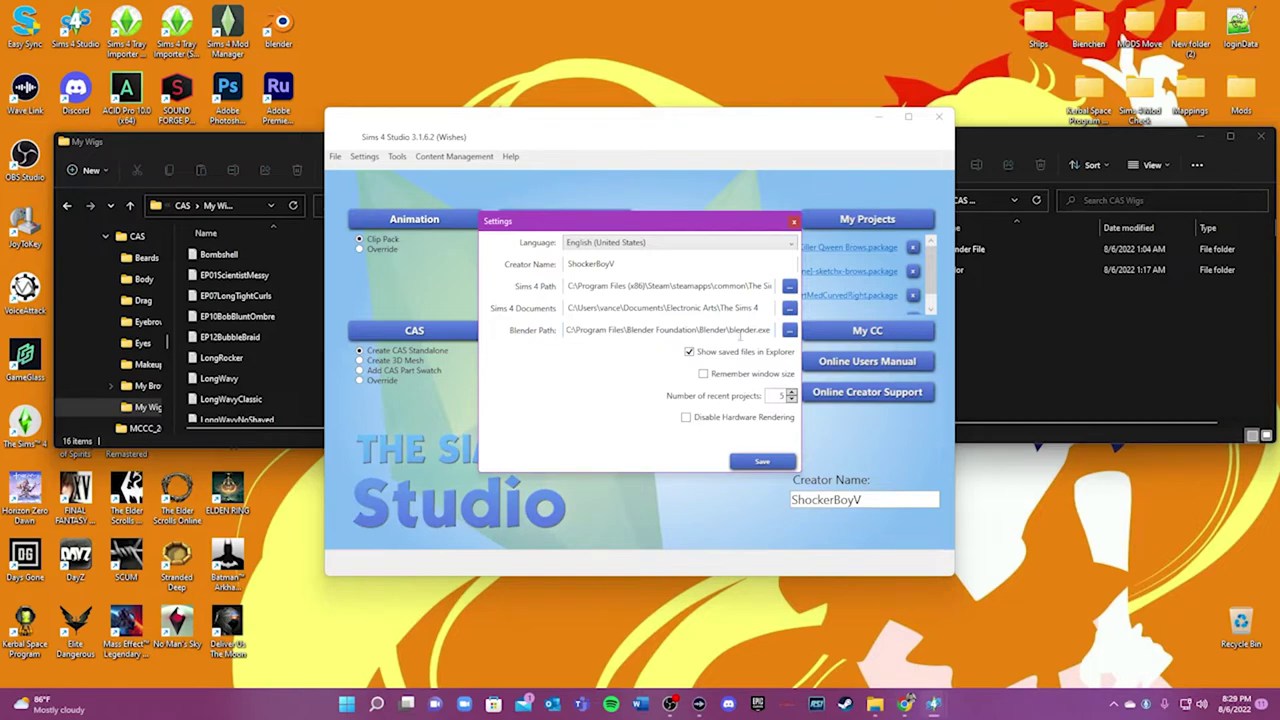
pyautogui.click(789, 330)
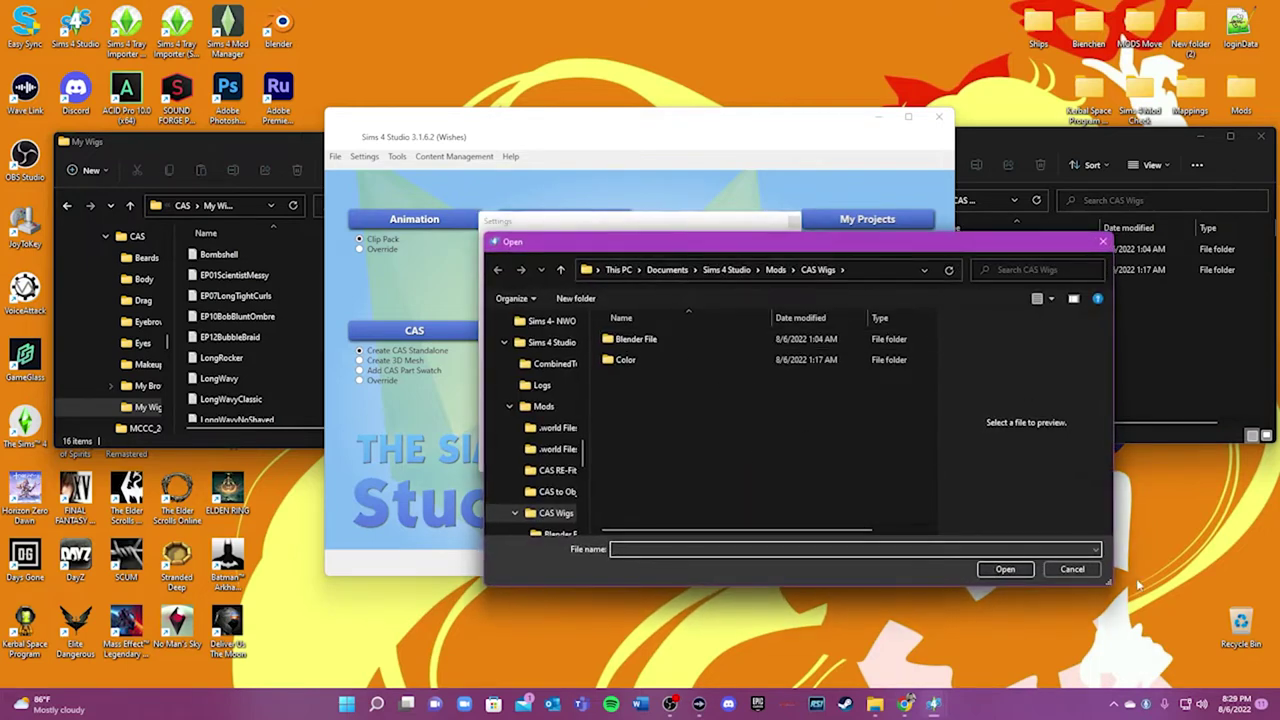
pyautogui.click(1072, 569)
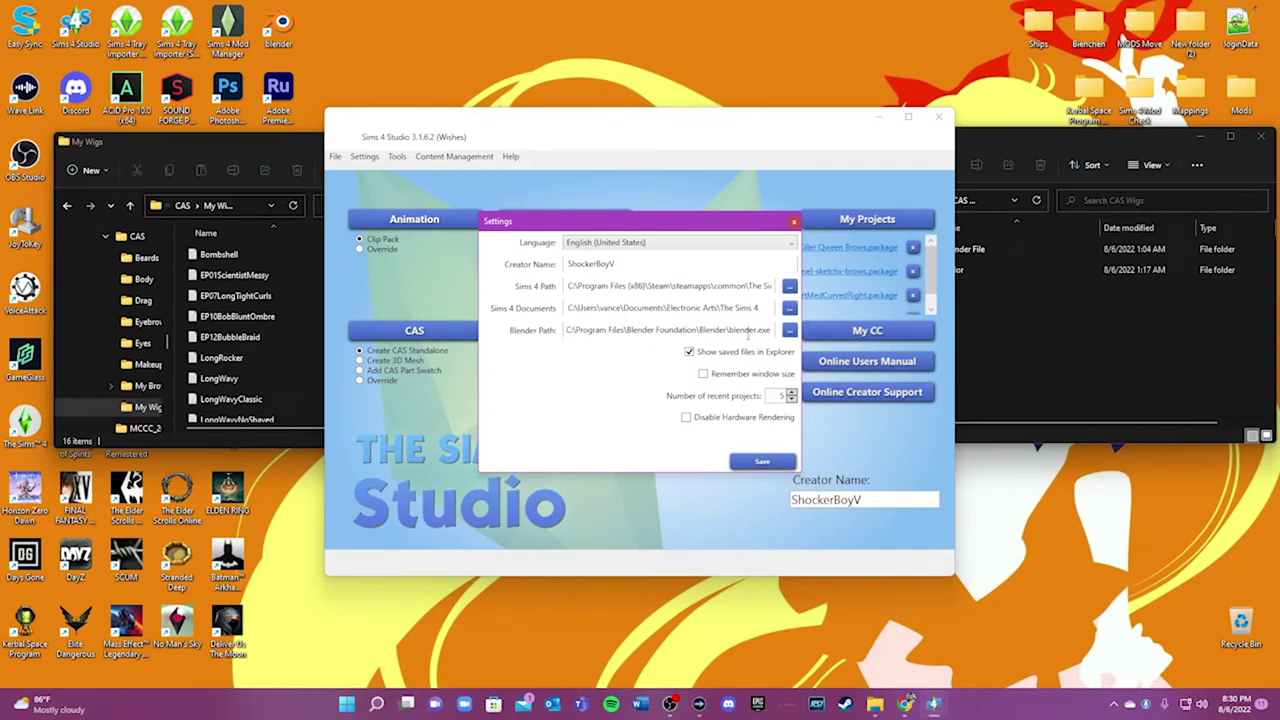
pyautogui.press('Escape')
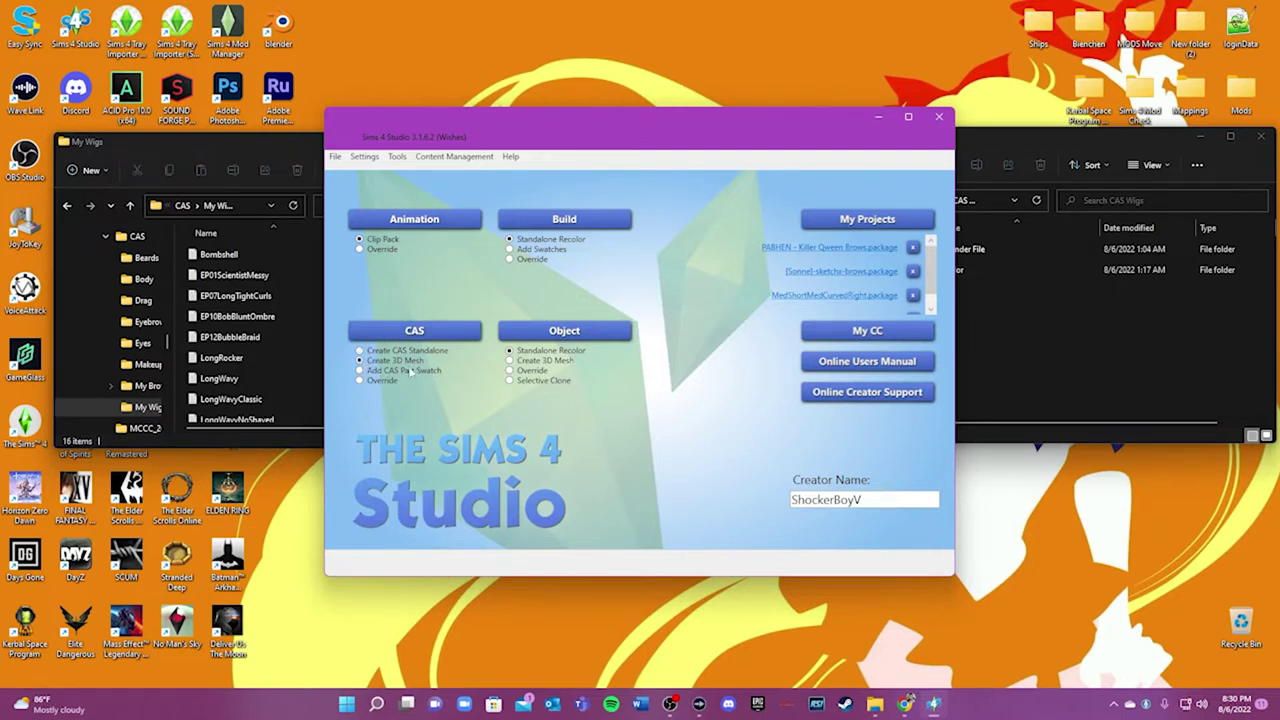
pyautogui.click(442, 336)
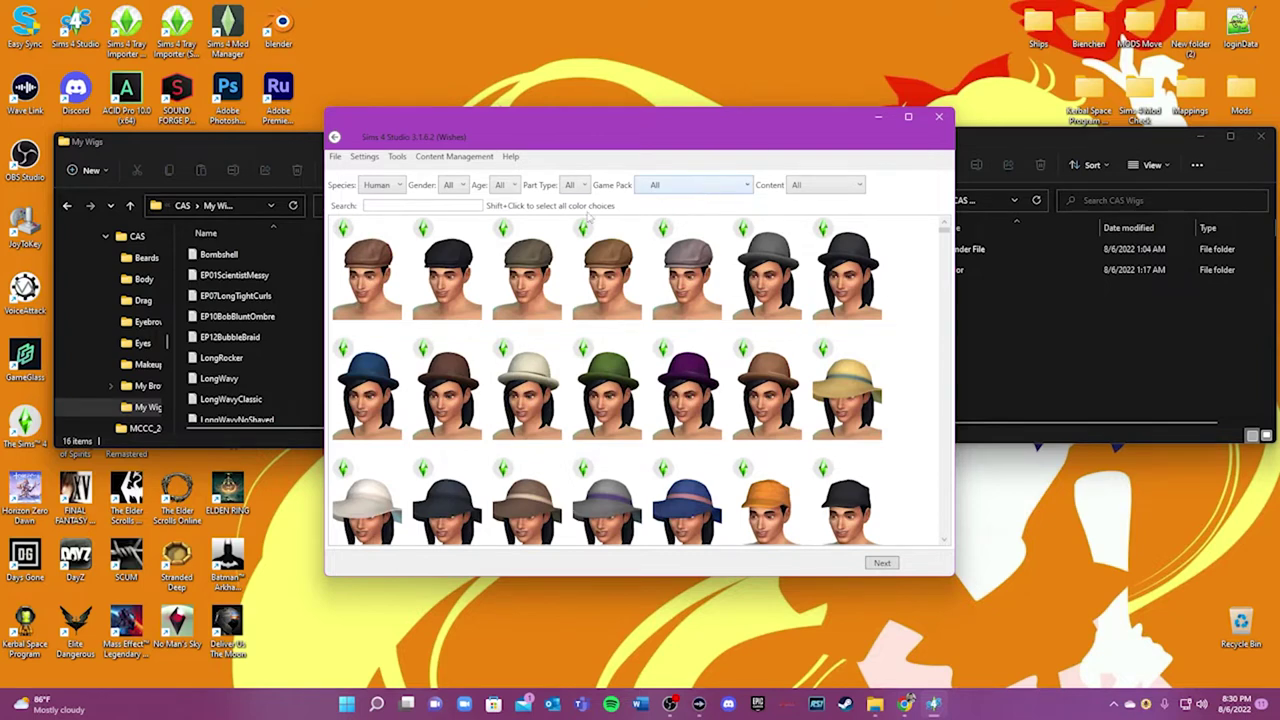
# - Filter the item list to Base Game, Female, Adult and Hair
pyautogui.click(703, 190)
pyautogui.click(670, 218)
pyautogui.click(453, 186)
pyautogui.click(453, 232)
pyautogui.click(529, 186)
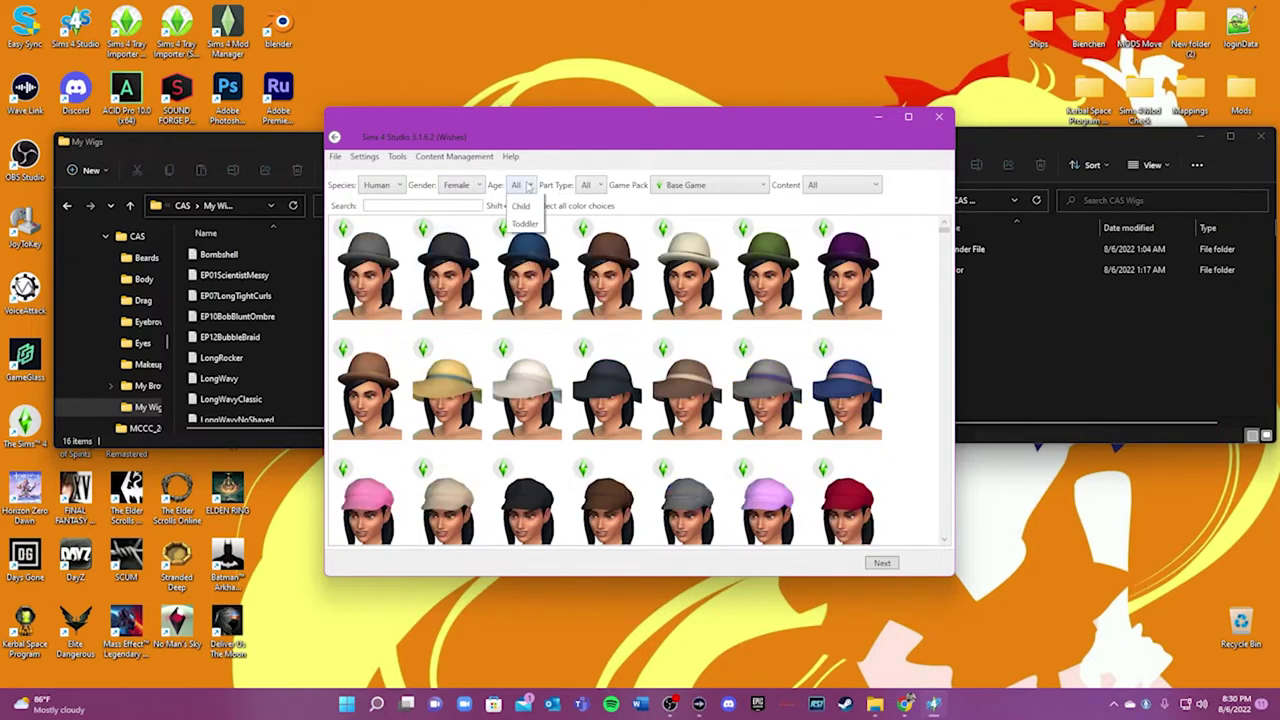
pyautogui.click(525, 228)
pyautogui.click(604, 186)
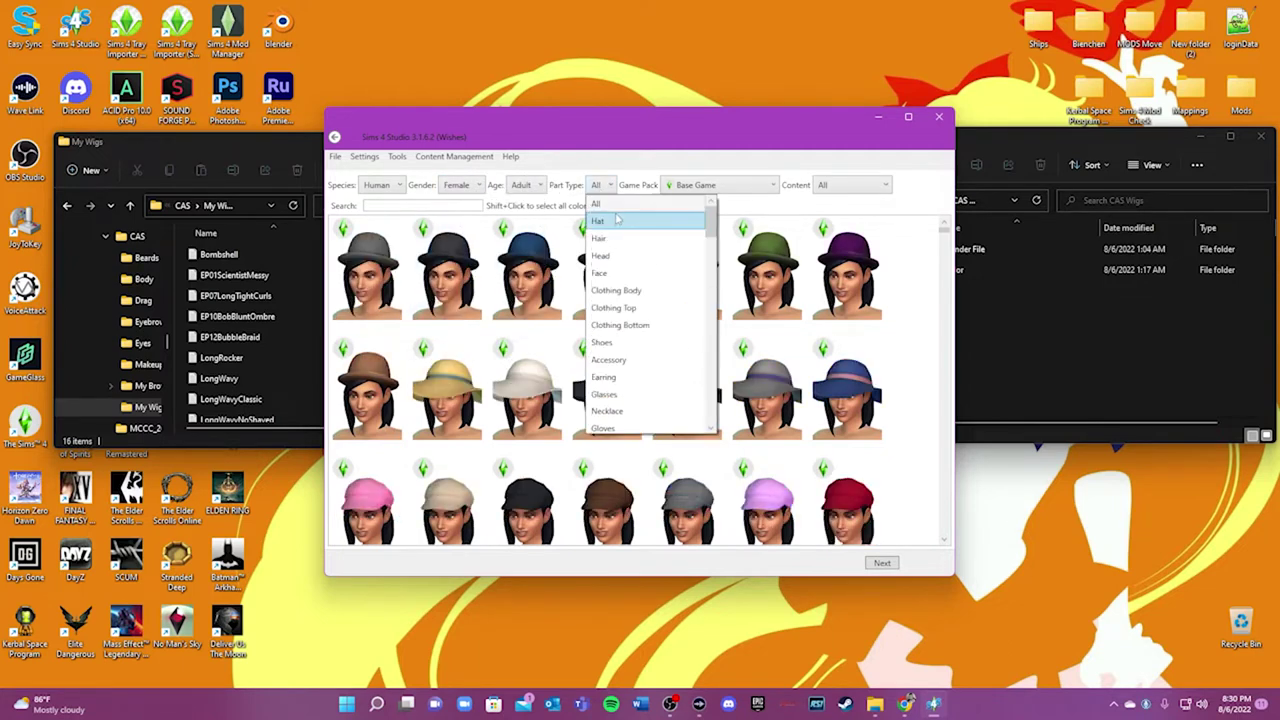
pyautogui.click(600, 239)
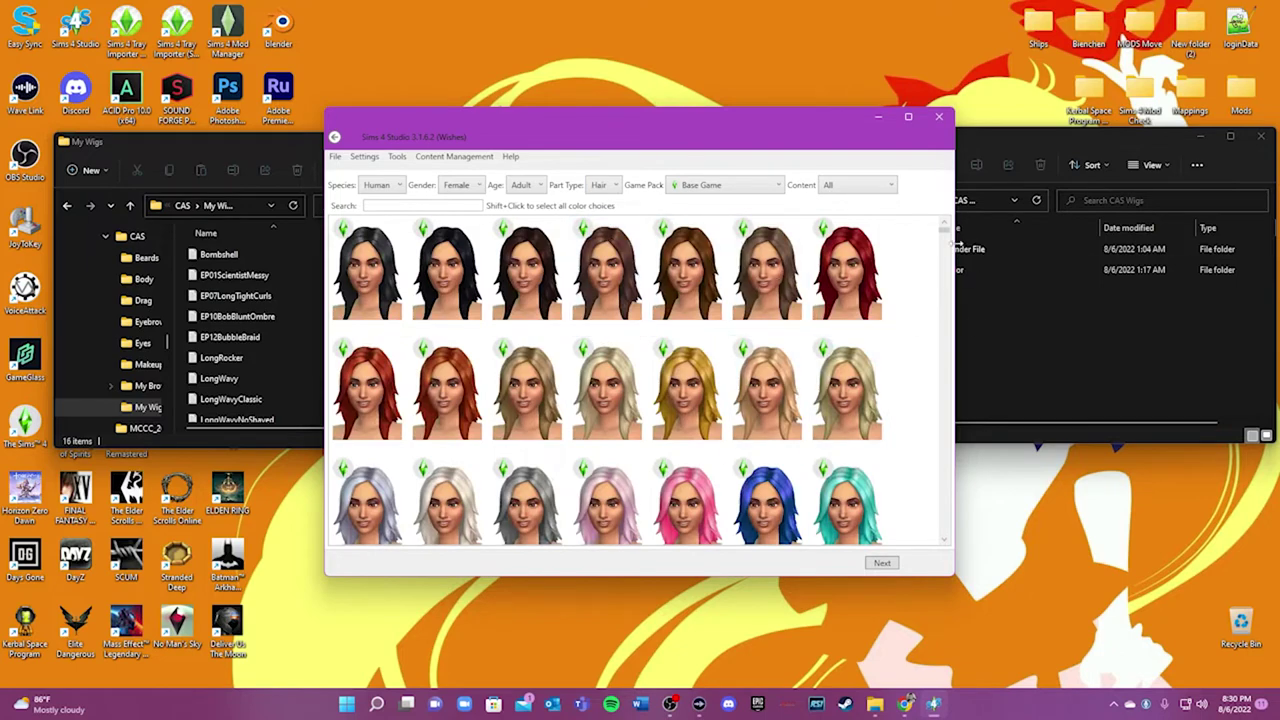
# - Select all colour swatches of the wavy hairstyle, from first to last
pyautogui.scroll(-10, 900, 300)
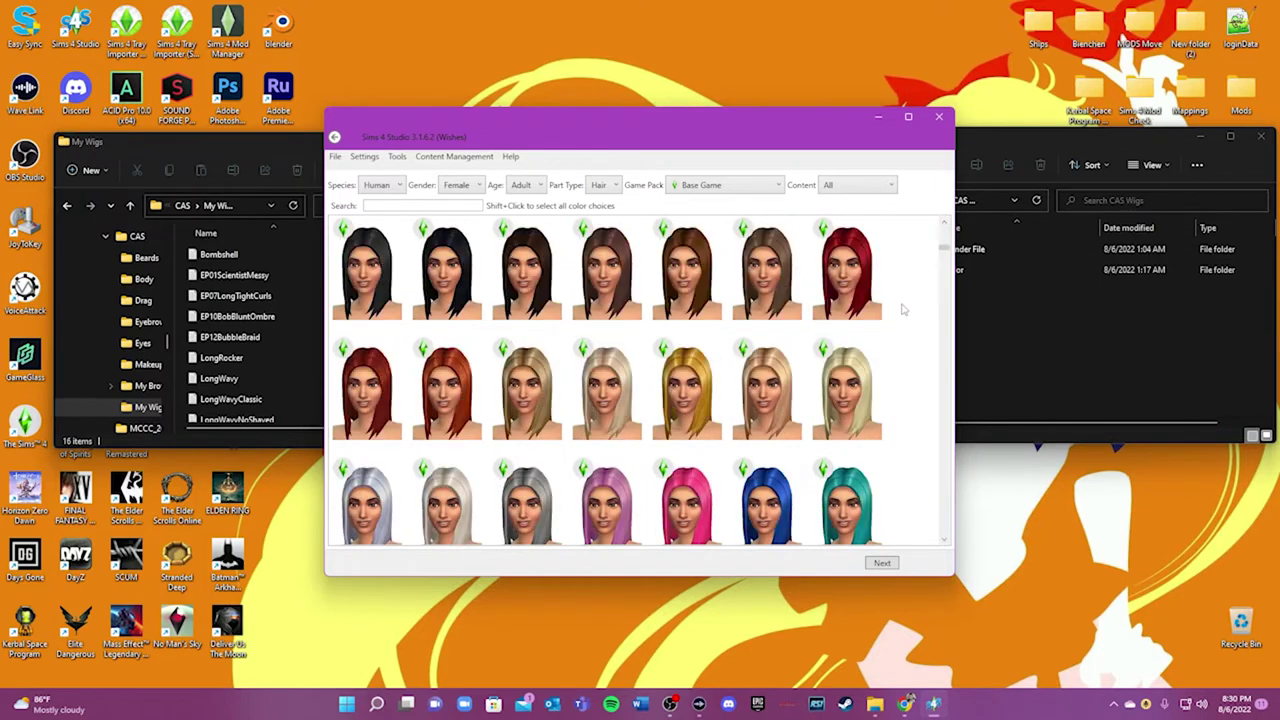
pyautogui.scroll(-6, 898, 311)
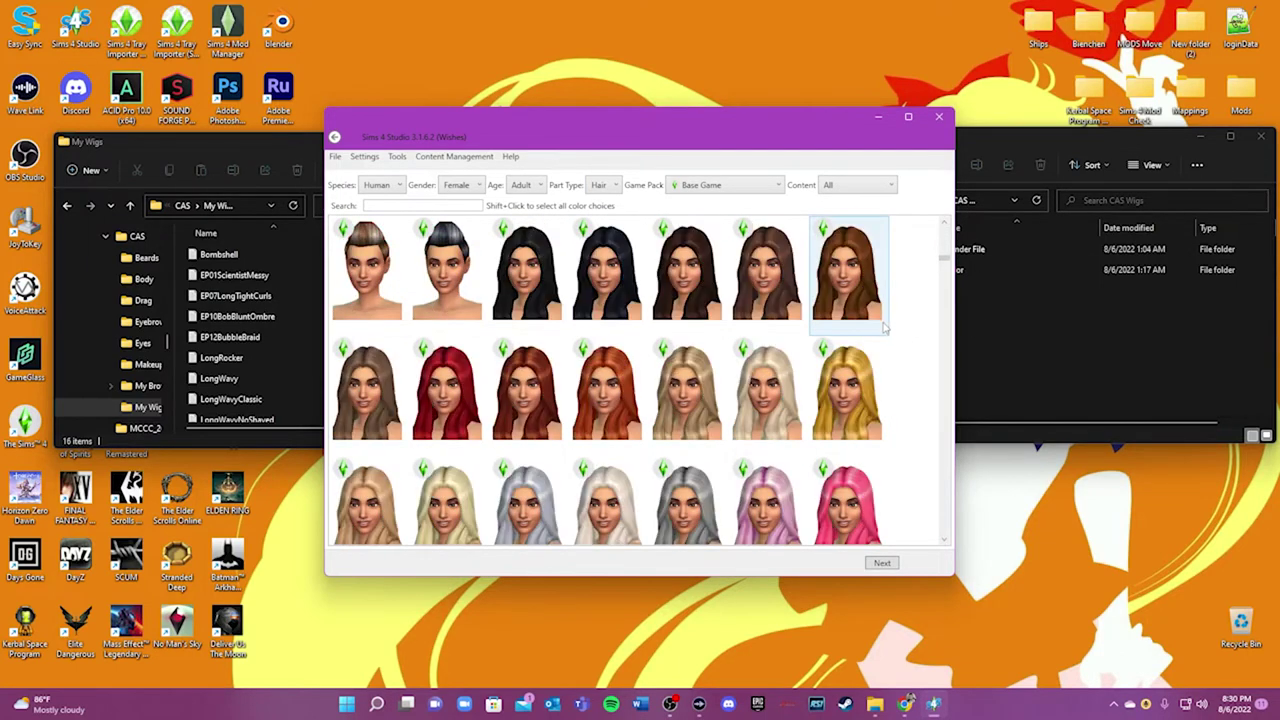
pyautogui.scroll(-5, 703, 398)
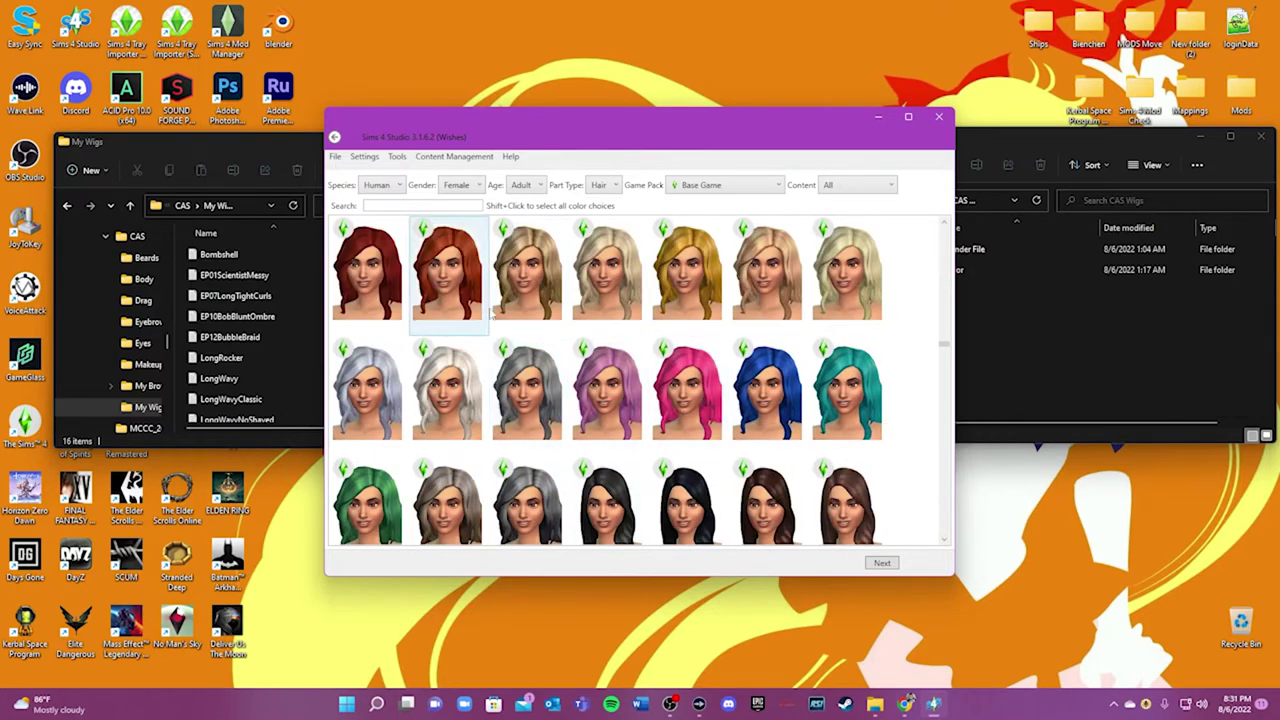
pyautogui.scroll(2, 368, 380)
pyautogui.click(369, 380)
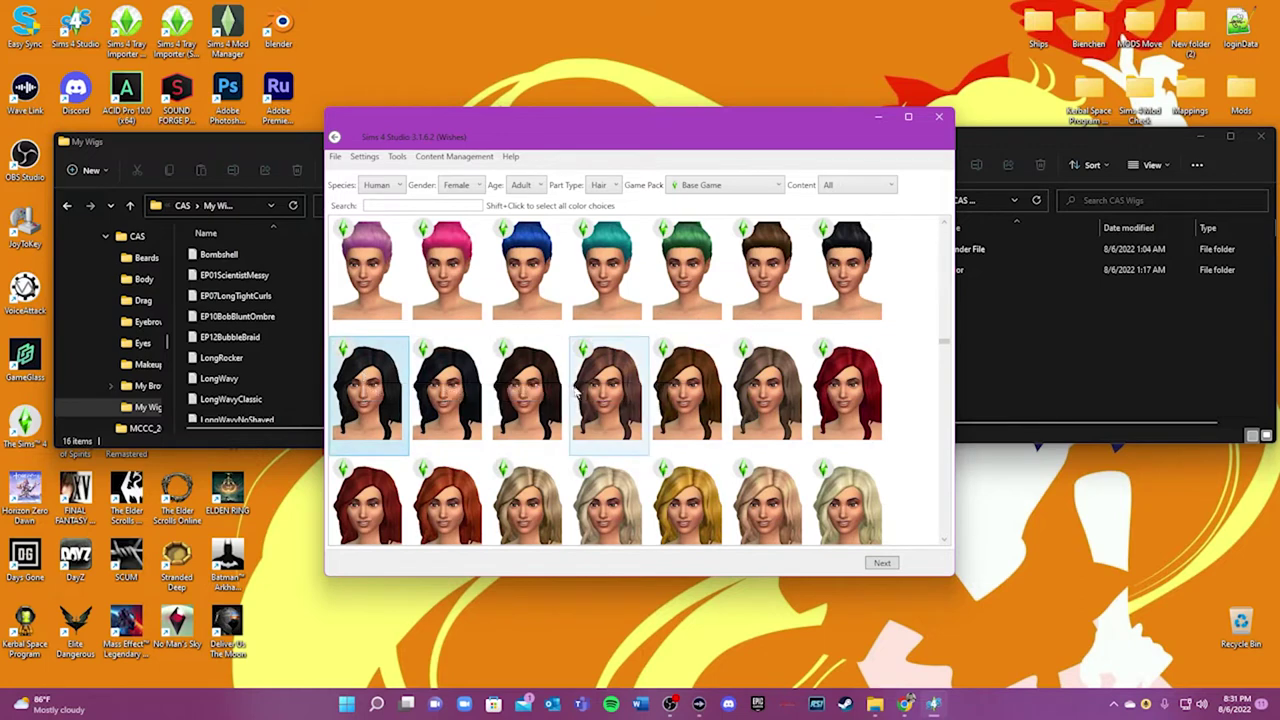
pyautogui.scroll(-2, 575, 393)
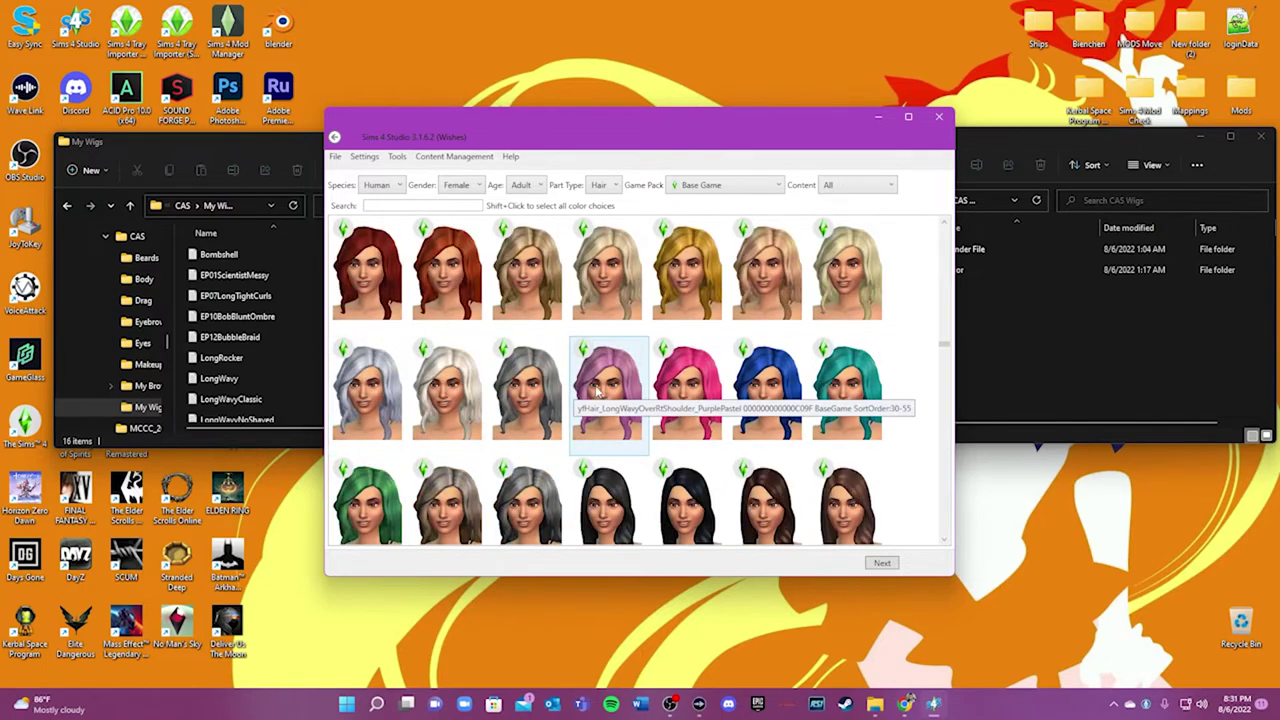
pyautogui.keyDown('shift'); pyautogui.click(549, 483); pyautogui.keyUp('shift')
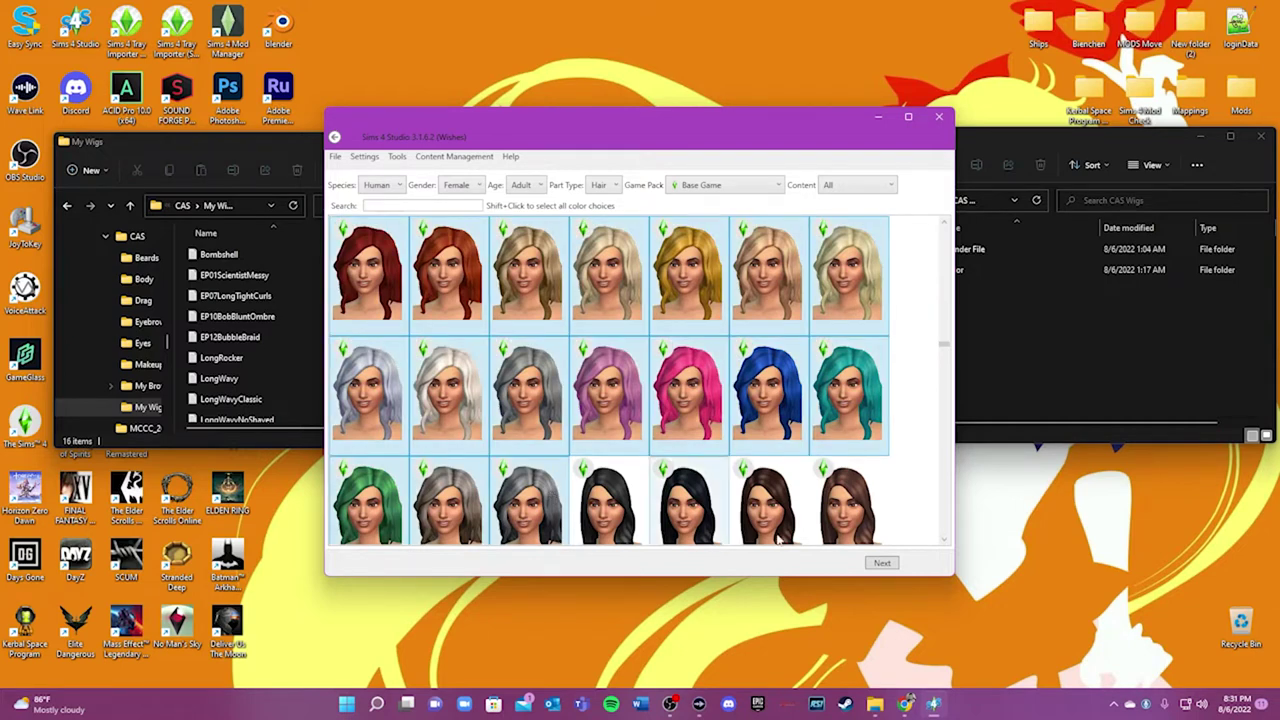
# - Save the new package as x
pyautogui.click(882, 563)
pyautogui.write('x')
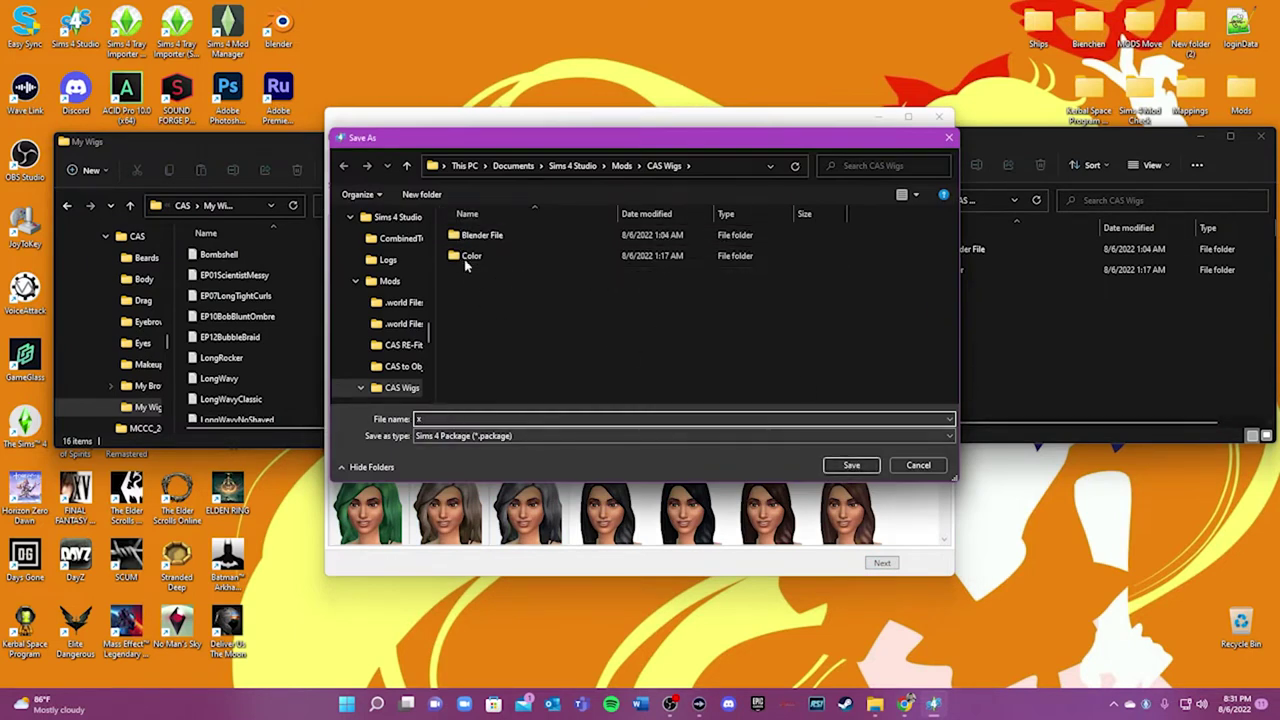
pyautogui.click(848, 465)
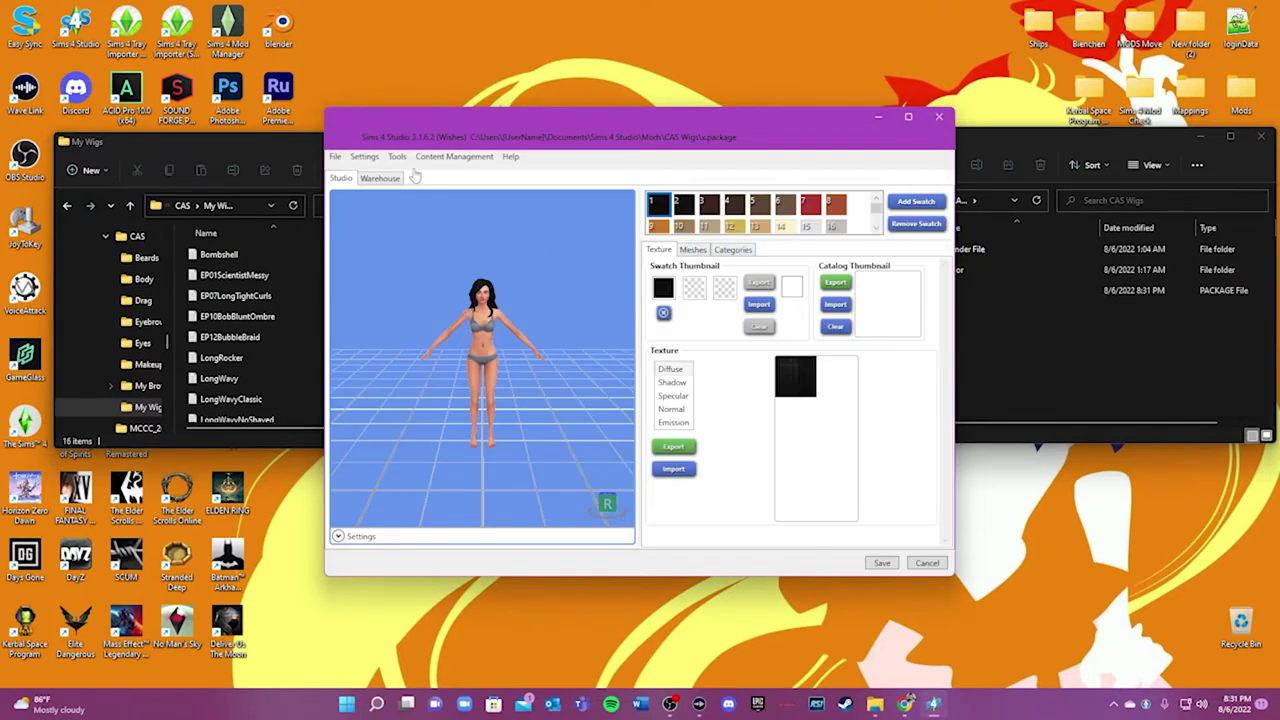
# - In Warehouse, copy 'LongWavyOverRtShoulder' from the hair's Name and return to the Studio view
pyautogui.click(388, 180)
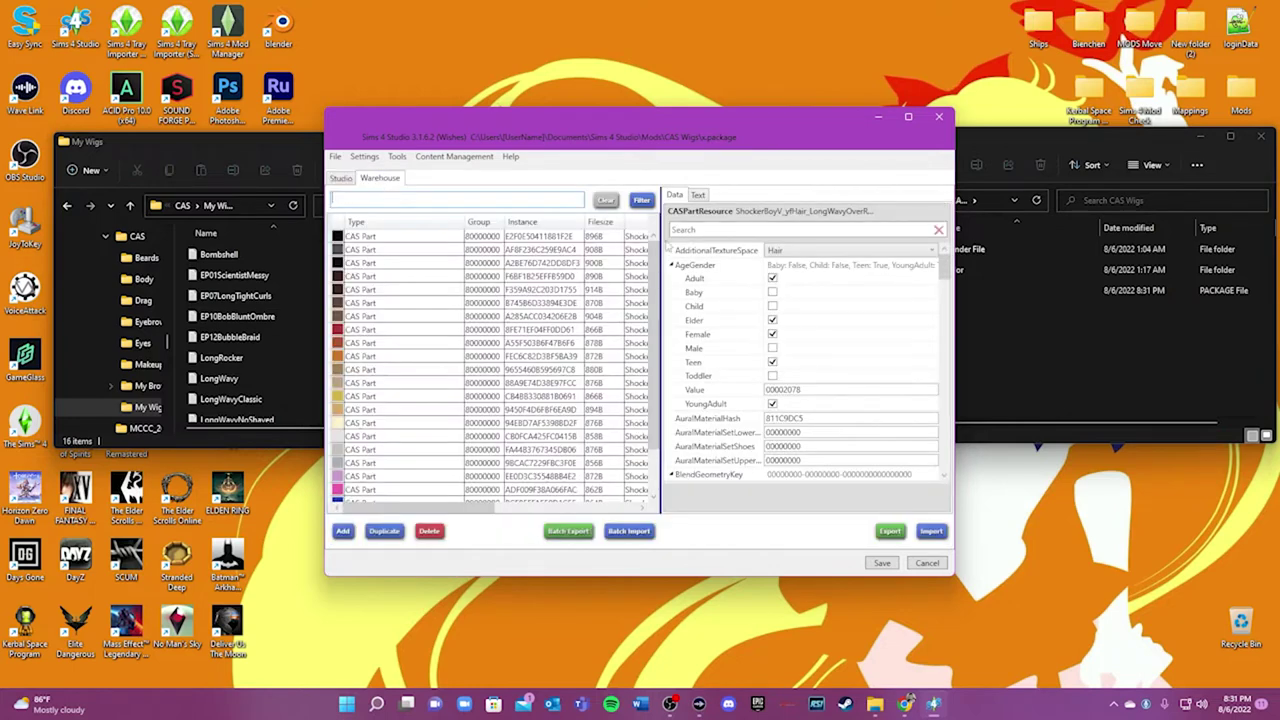
pyautogui.moveTo(946, 265); pyautogui.dragTo(960, 350)
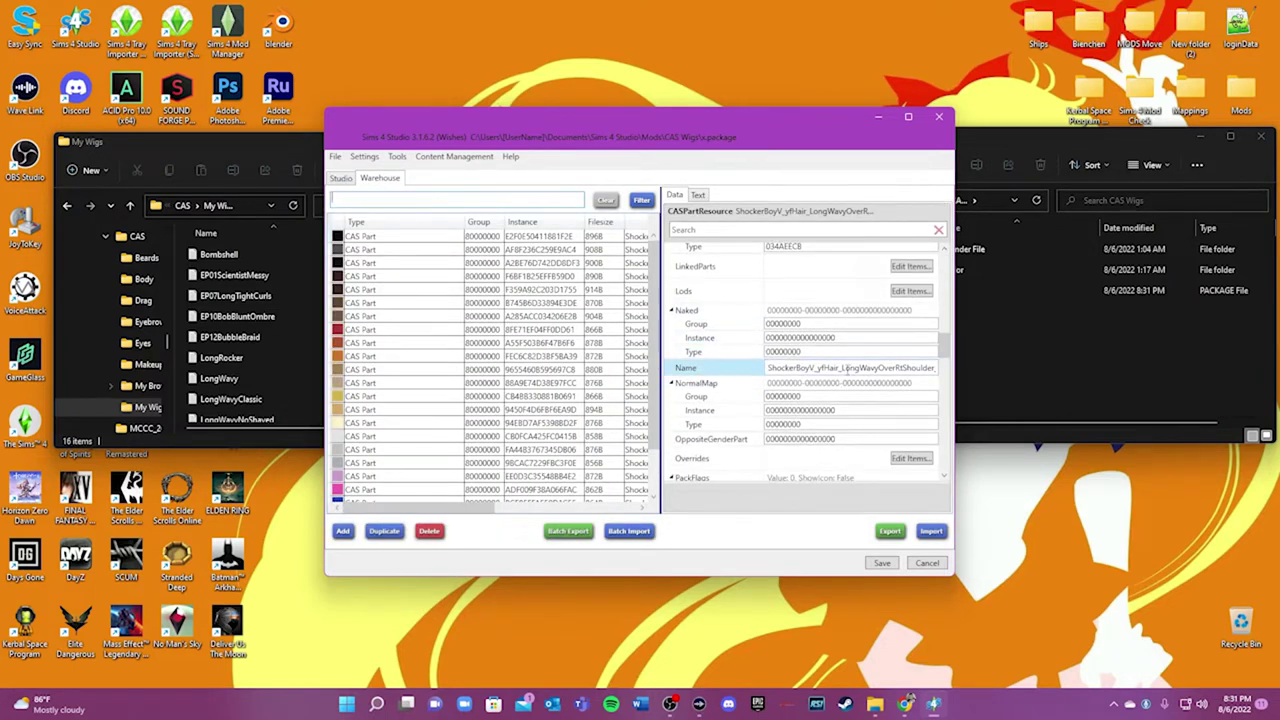
pyautogui.moveTo(842, 368); pyautogui.dragTo(912, 368)
pyautogui.rightClick(906, 369)
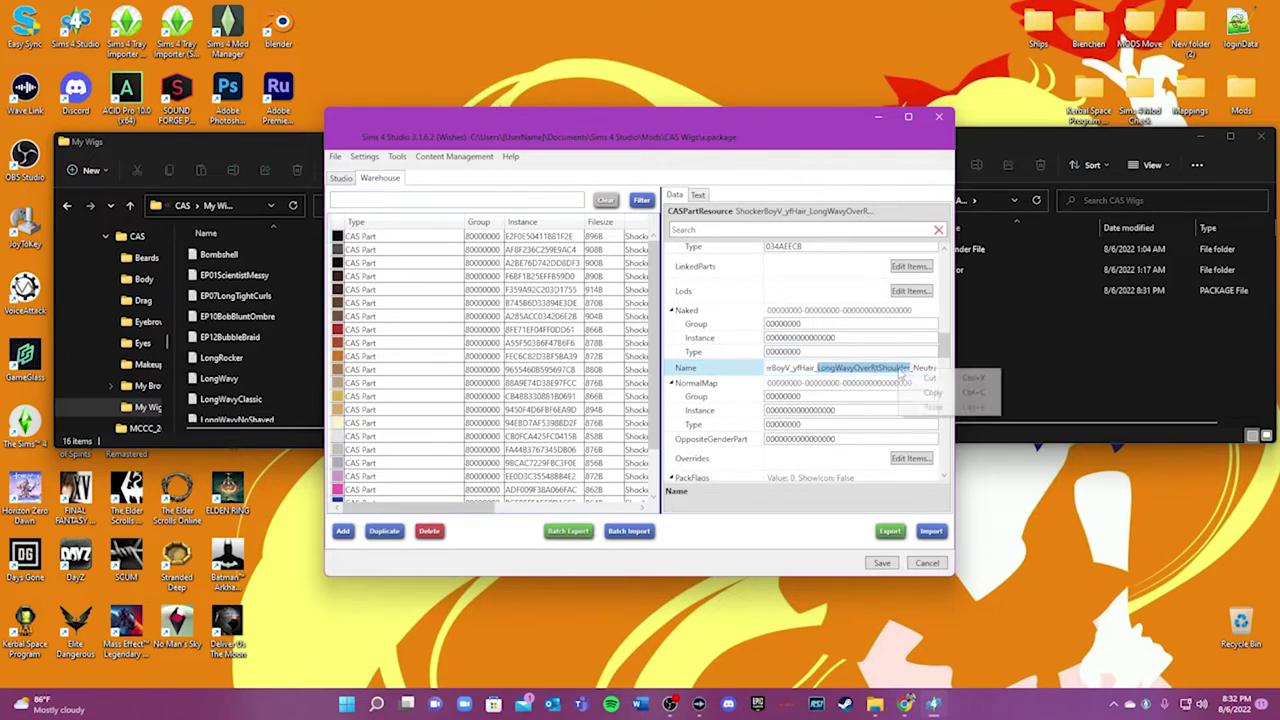
pyautogui.click(930, 392)
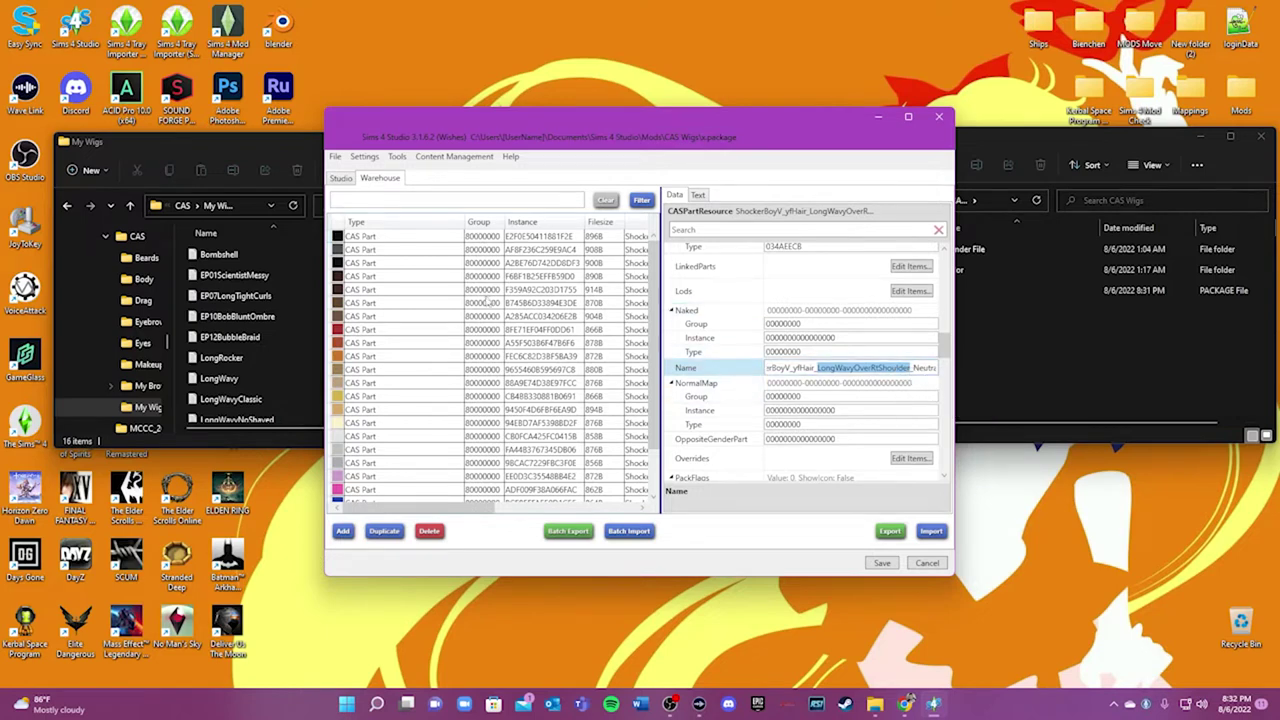
pyautogui.click(343, 178)
# - Export the hair mesh as LongWavyOverRtShoulder.blend into the Blender File folder
pyautogui.click(693, 250)
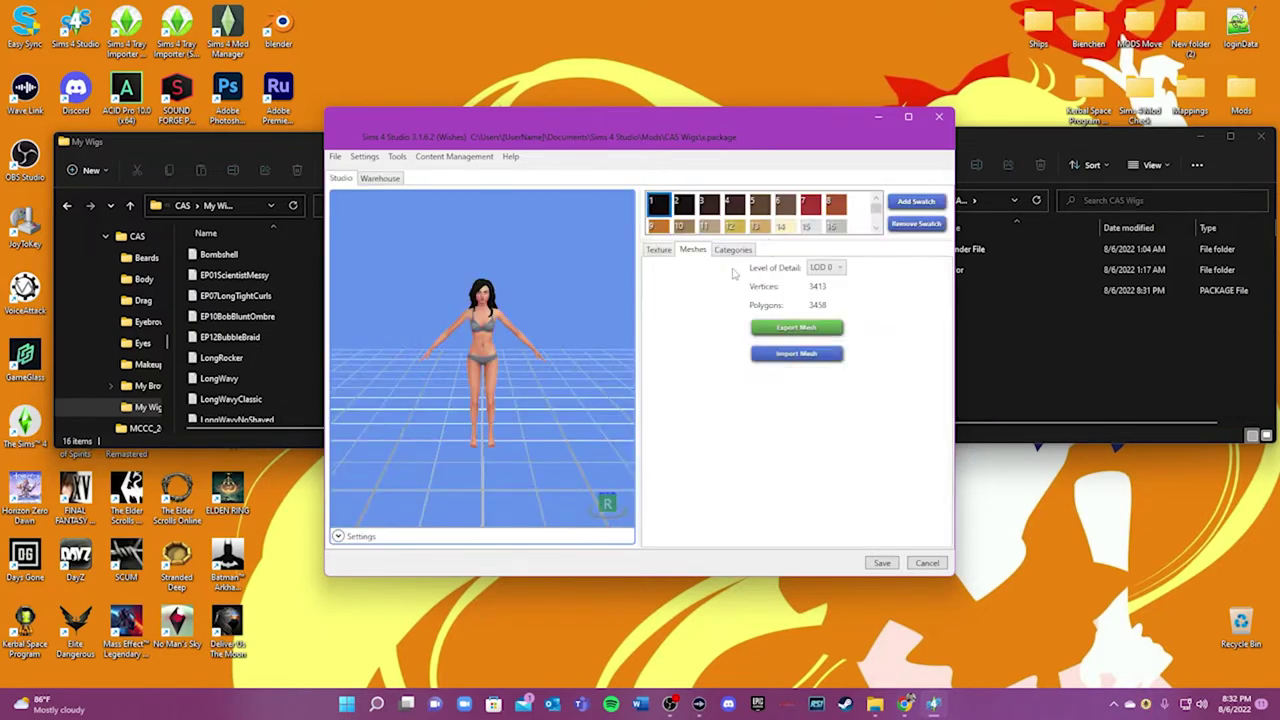
pyautogui.click(798, 328)
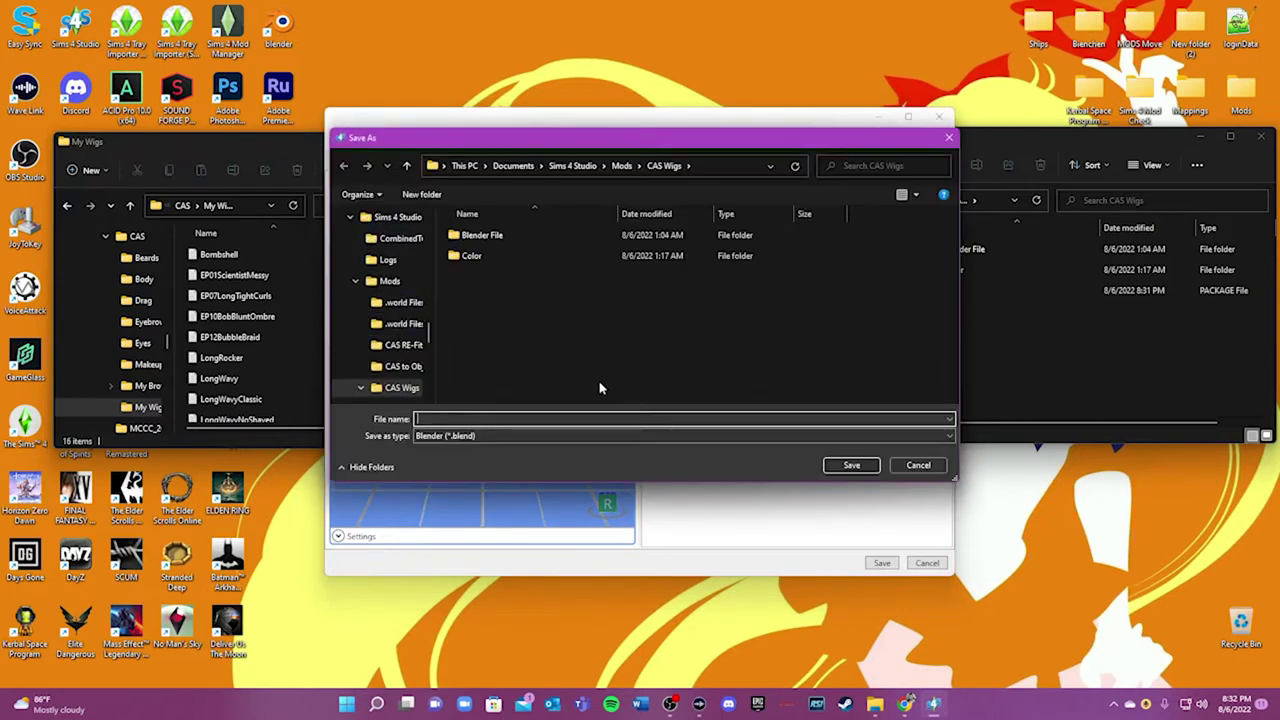
pyautogui.click(503, 246)
pyautogui.doubleClick(503, 246)
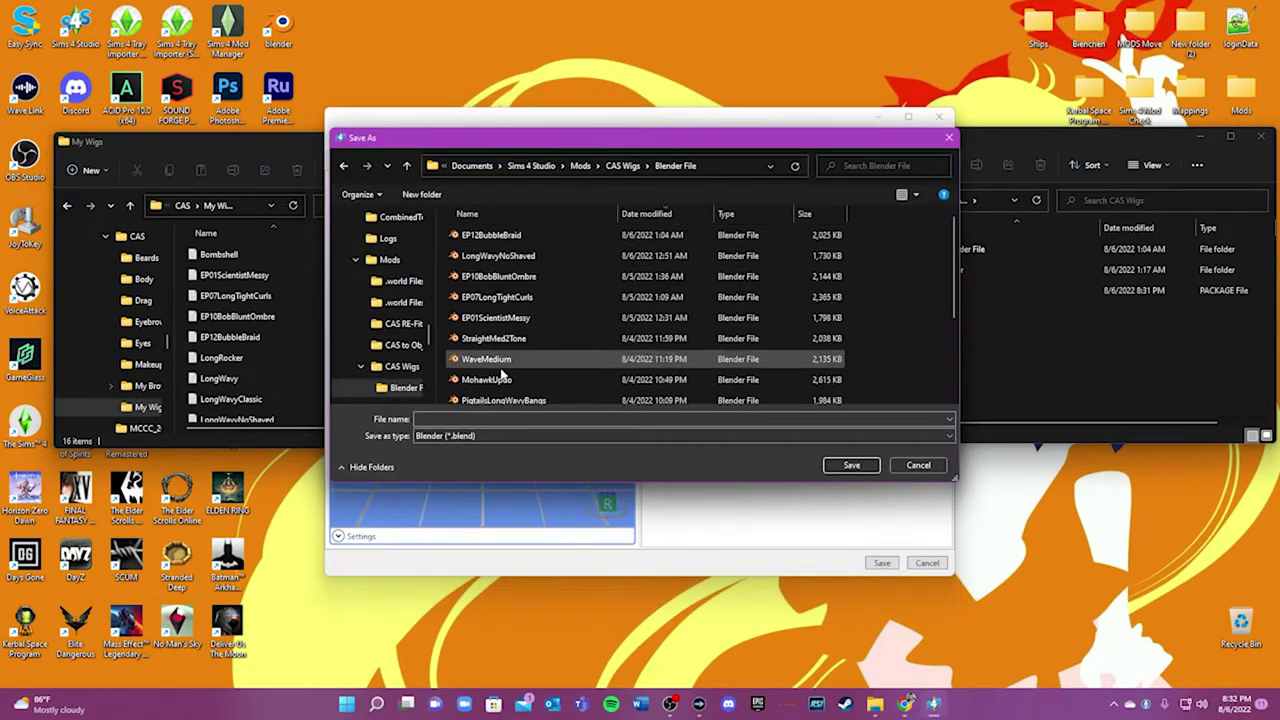
pyautogui.rightClick(472, 420)
pyautogui.click(600, 479)
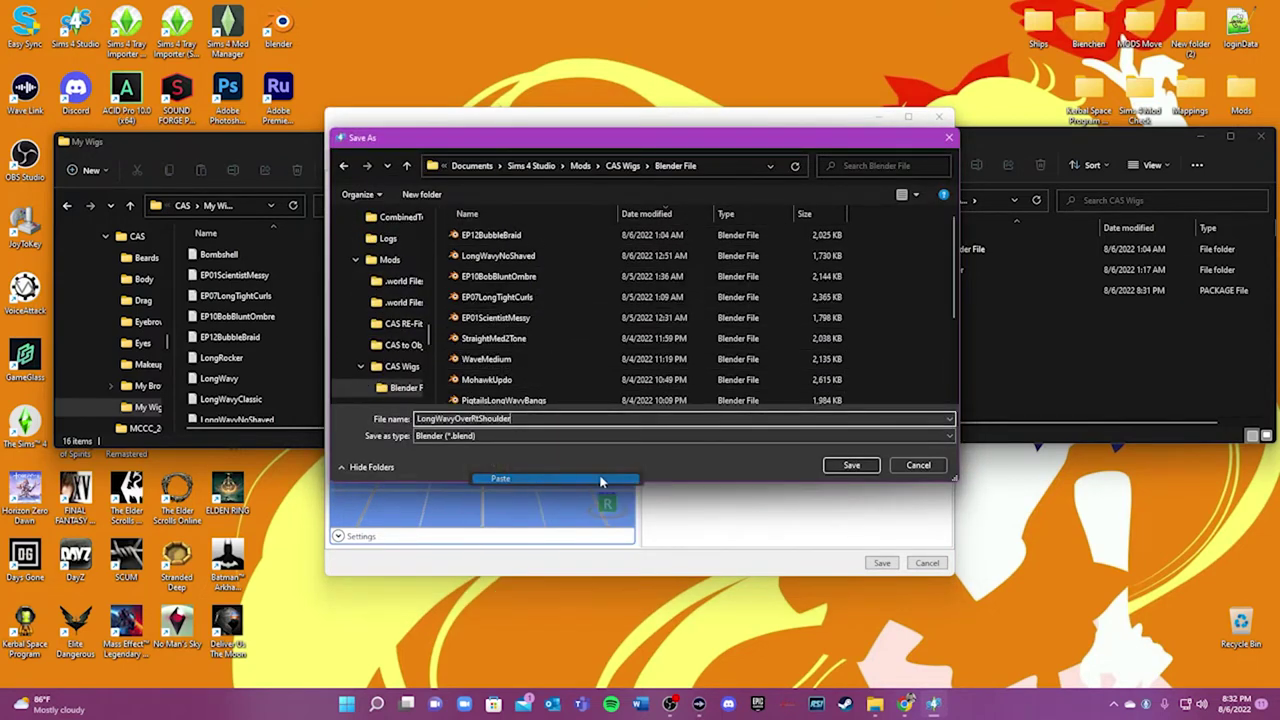
pyautogui.click(851, 466)
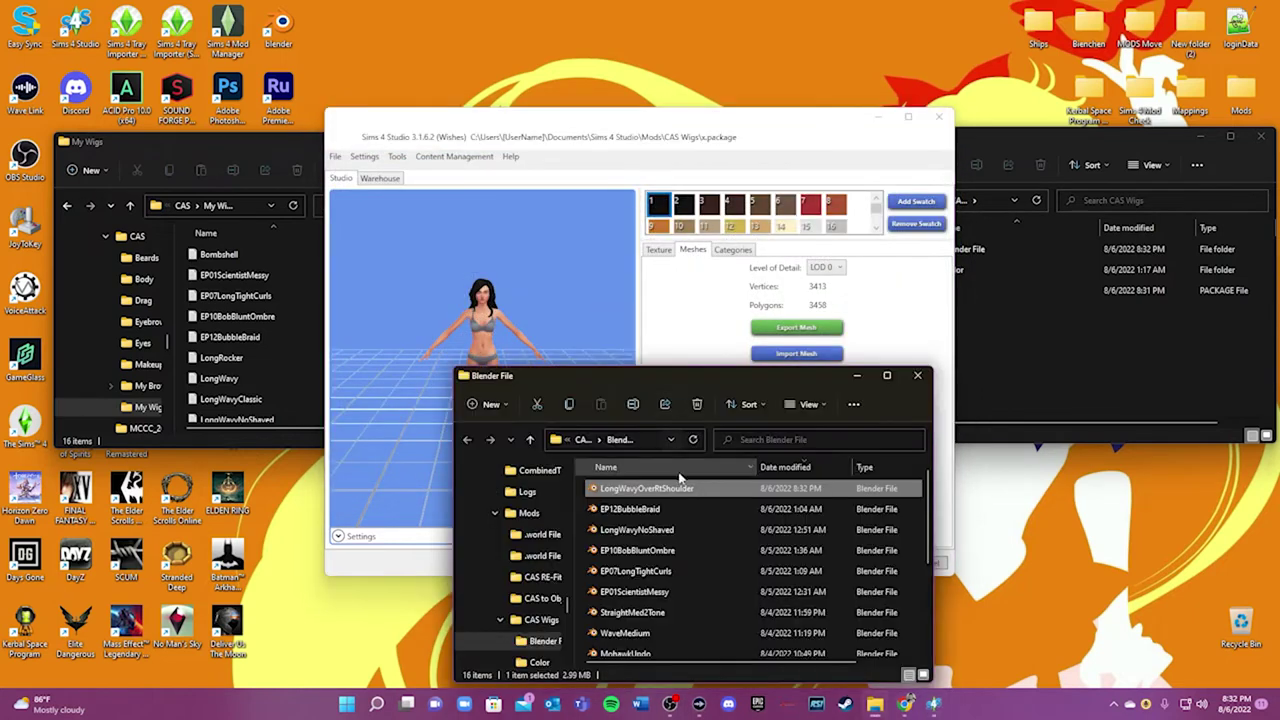
# - Sort the folder newest-first and open LongWavyOverRtShoulder.blend in Blender
pyautogui.click(814, 467)
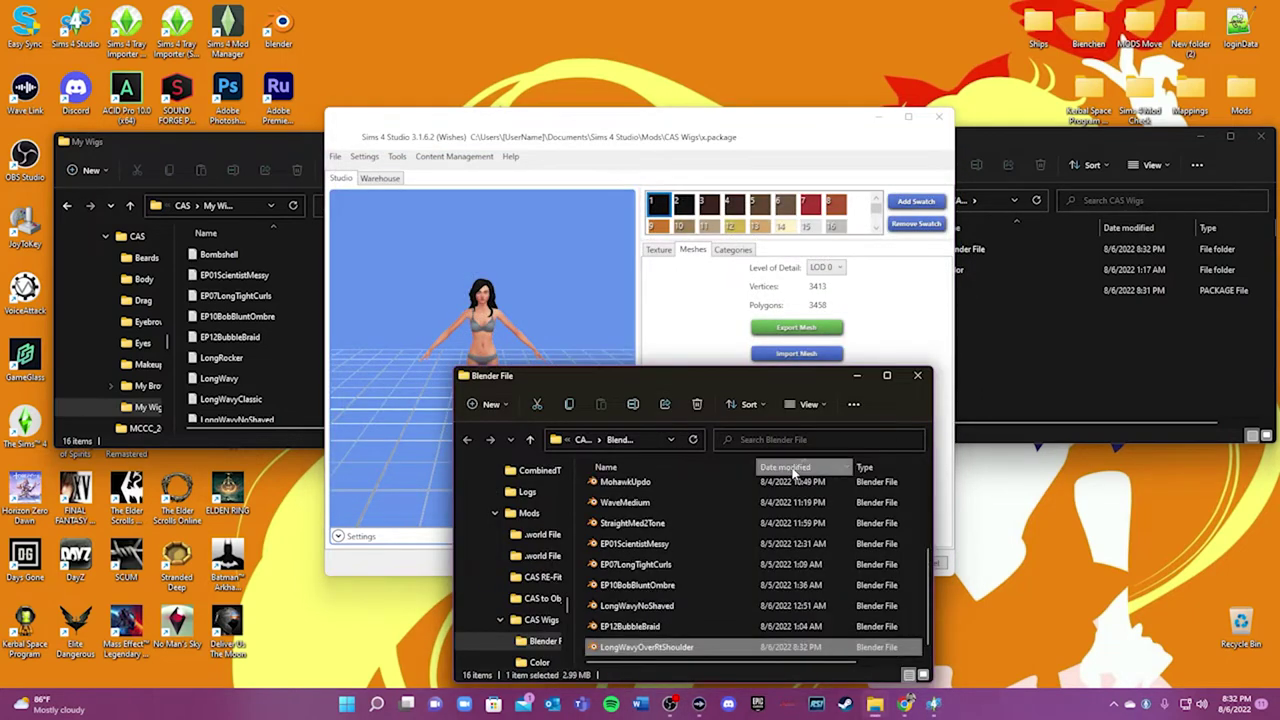
pyautogui.click(792, 469)
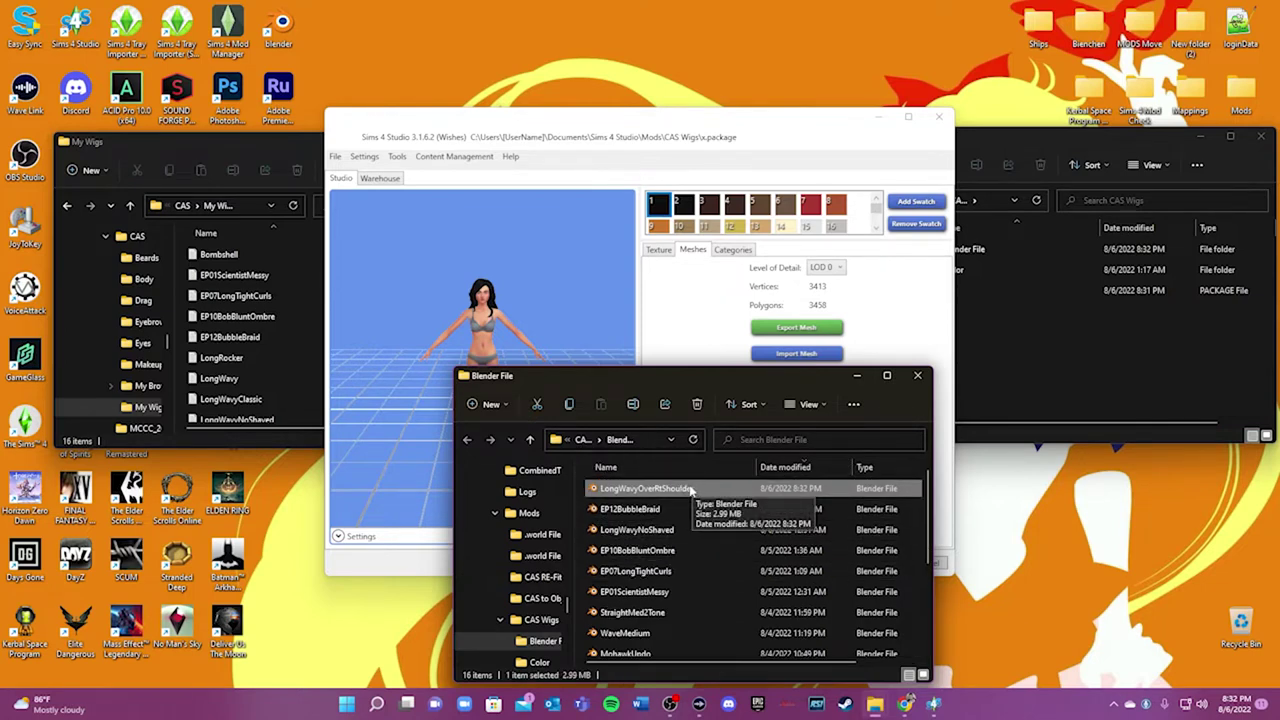
pyautogui.doubleClick(690, 489)
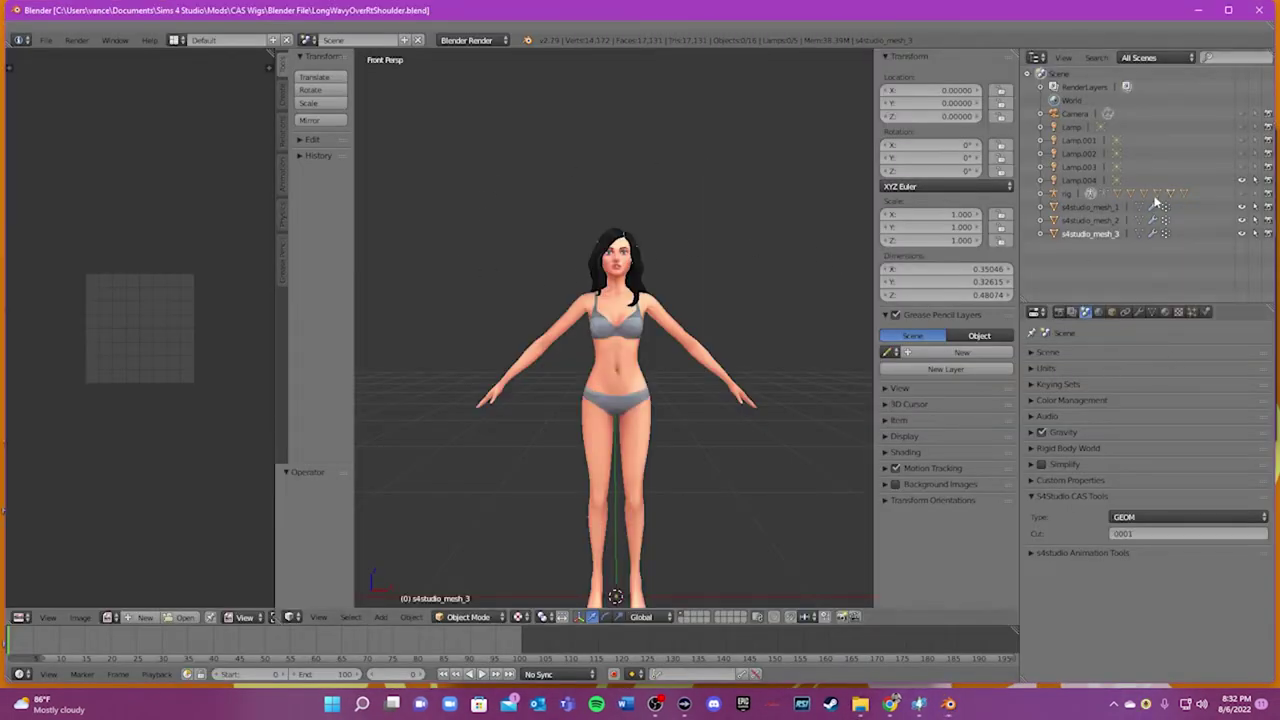
# - Inspect the three s4studio meshes, toggling s4studio_mesh_2's visibility to compare them
pyautogui.click(1093, 208)
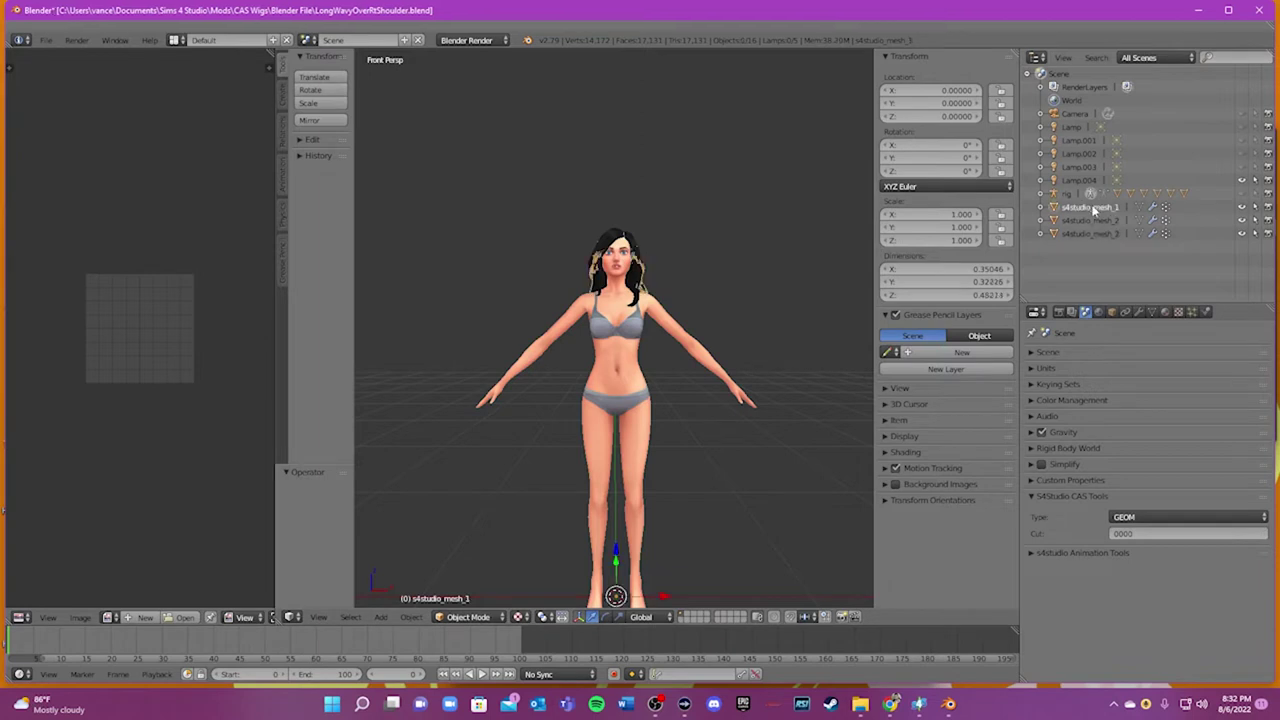
pyautogui.scroll(4, 752, 226)
pyautogui.moveTo(760, 206); pyautogui.dragTo(771, 229, button='middle')
pyautogui.scroll(2, 771, 229)
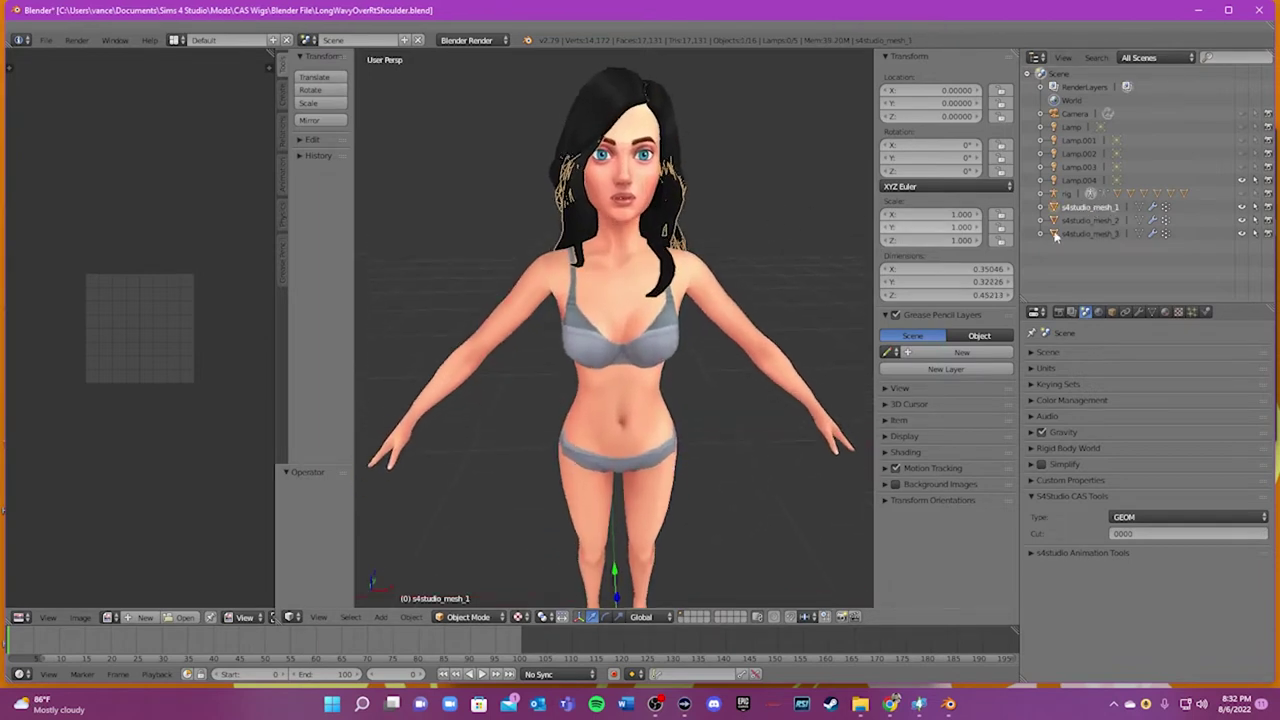
pyautogui.click(1098, 221)
pyautogui.click(1074, 233)
pyautogui.click(1095, 221)
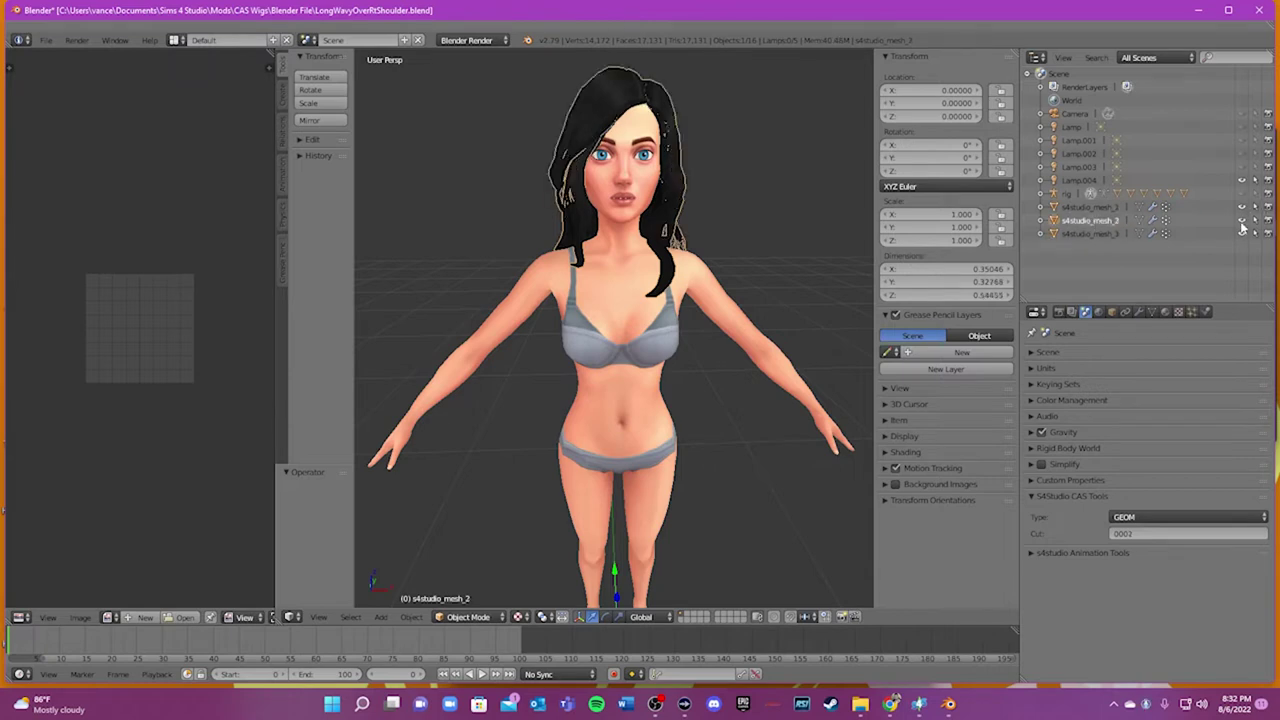
pyautogui.click(1242, 221)
pyautogui.click(1242, 221)
pyautogui.click(1243, 221)
pyautogui.click(1244, 221)
pyautogui.click(1243, 221)
pyautogui.click(1243, 221)
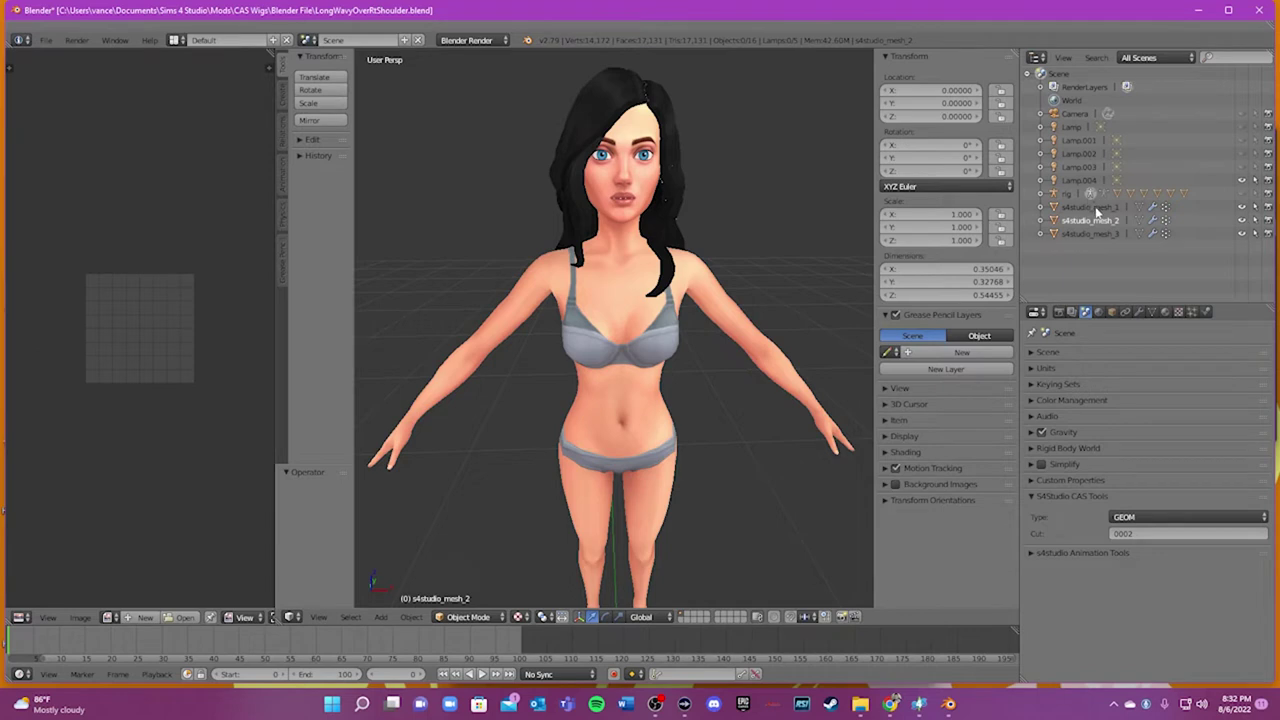
# - Delete s4studio_mesh_1 and s4studio_mesh_3 from the Outliner
pyautogui.rightClick(1098, 211)
pyautogui.click(1033, 257)
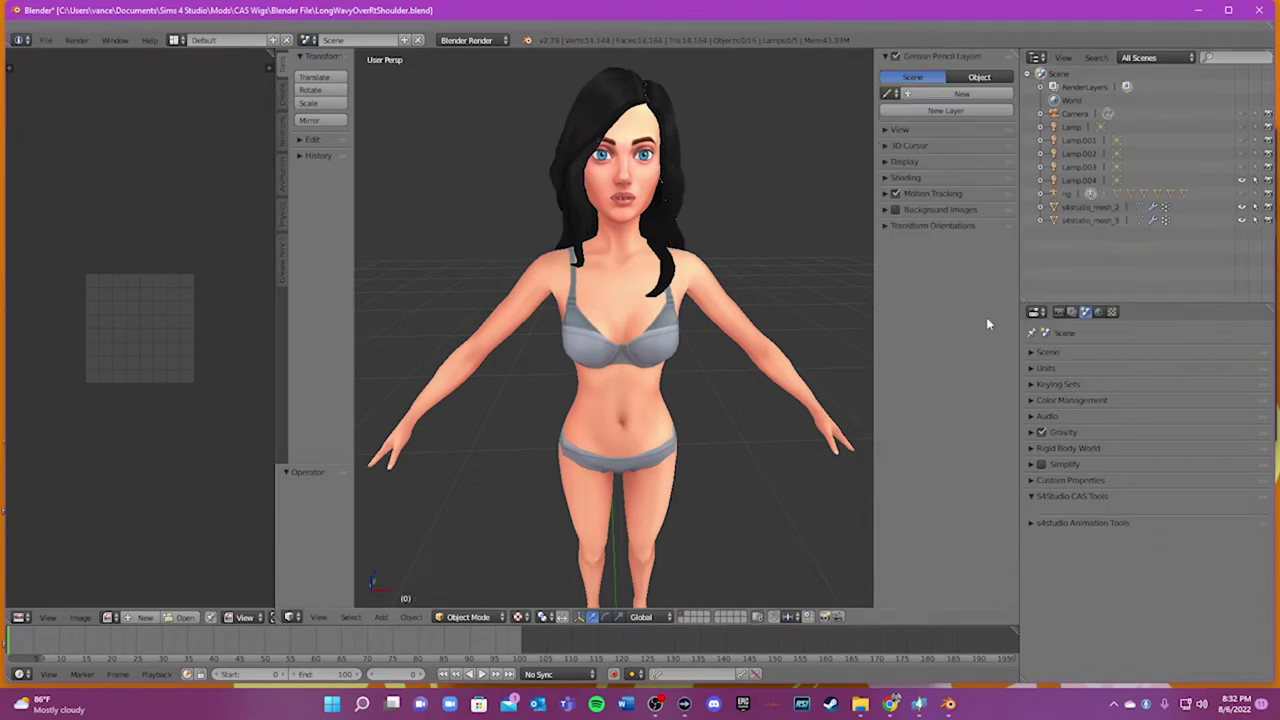
pyautogui.click(1079, 221)
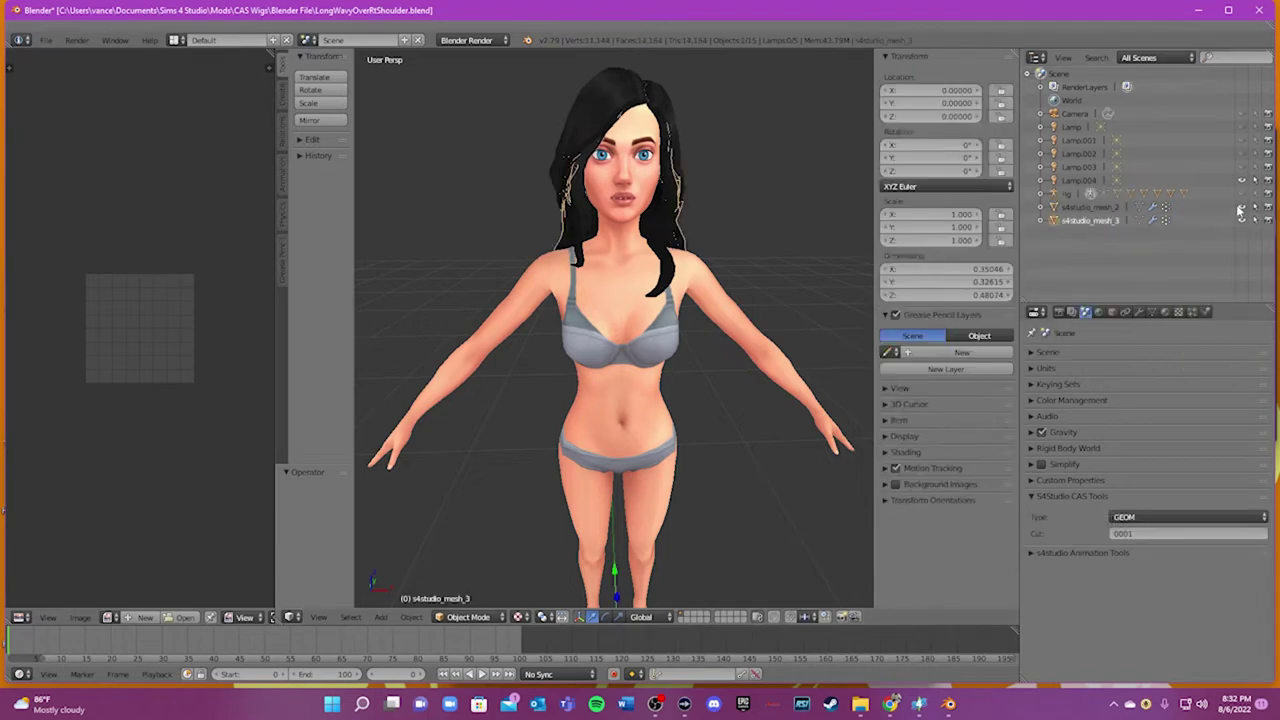
pyautogui.click(1242, 221)
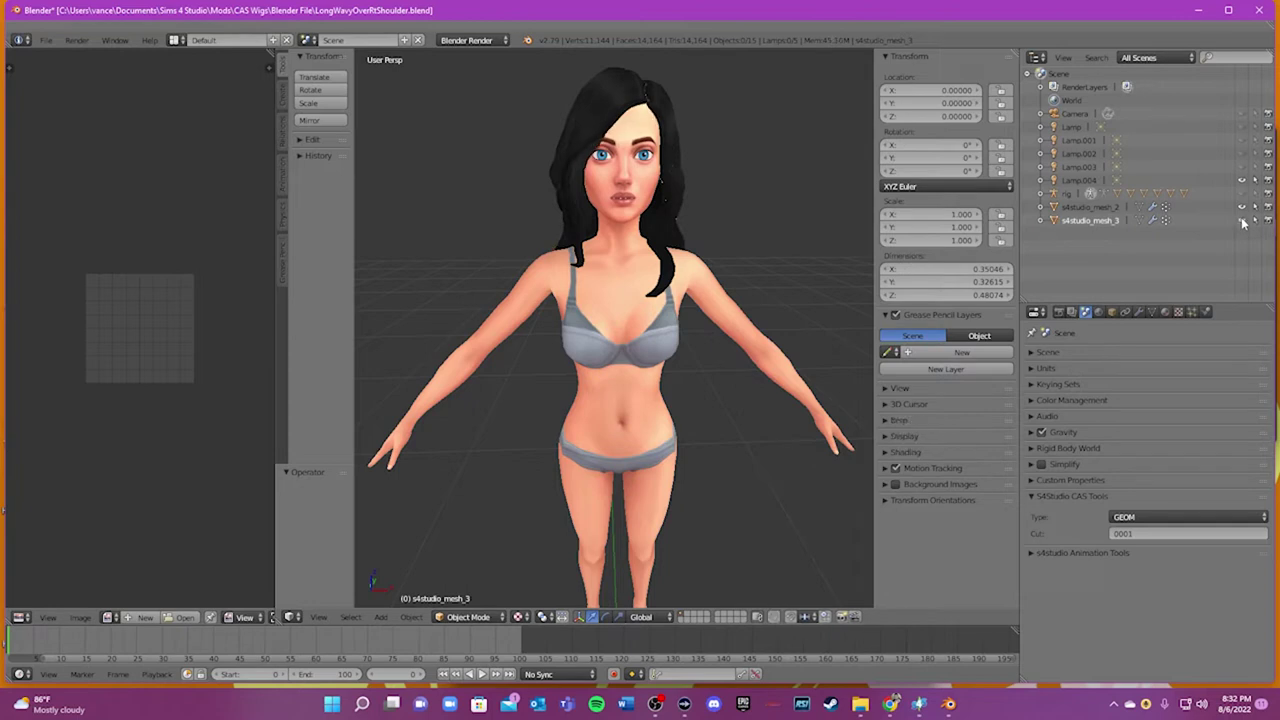
pyautogui.click(1244, 211)
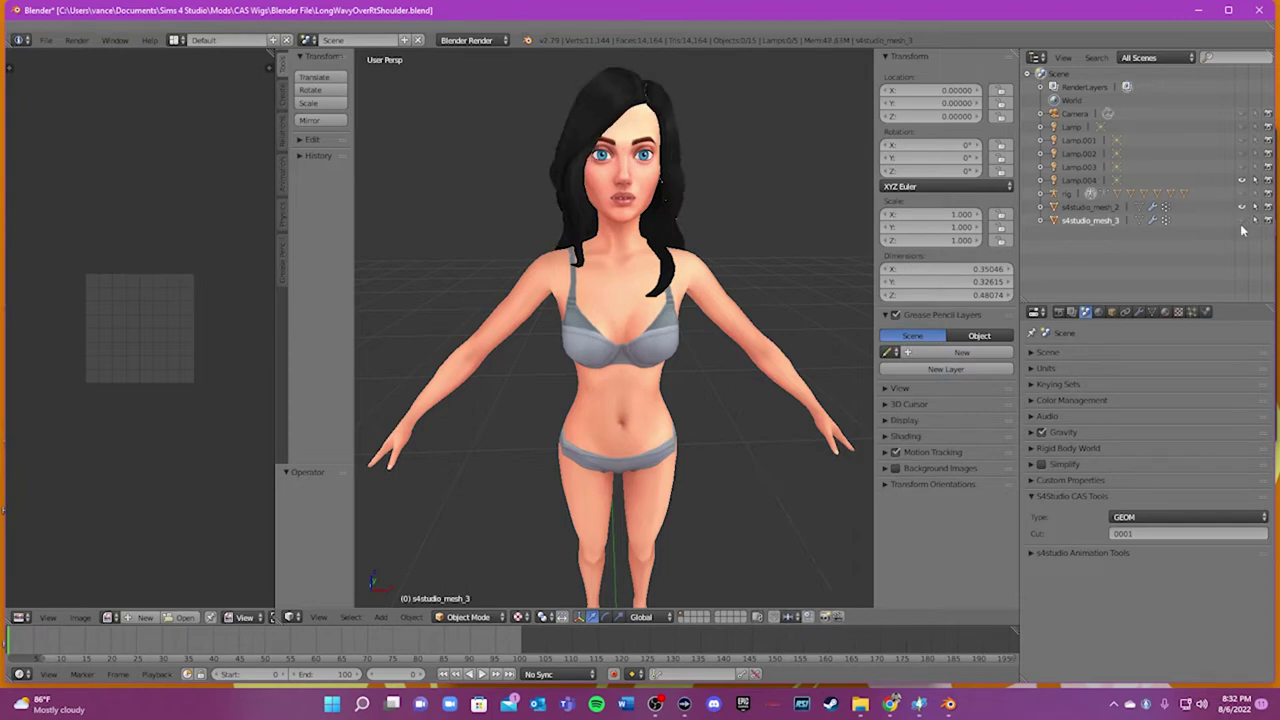
pyautogui.rightClick(1092, 222)
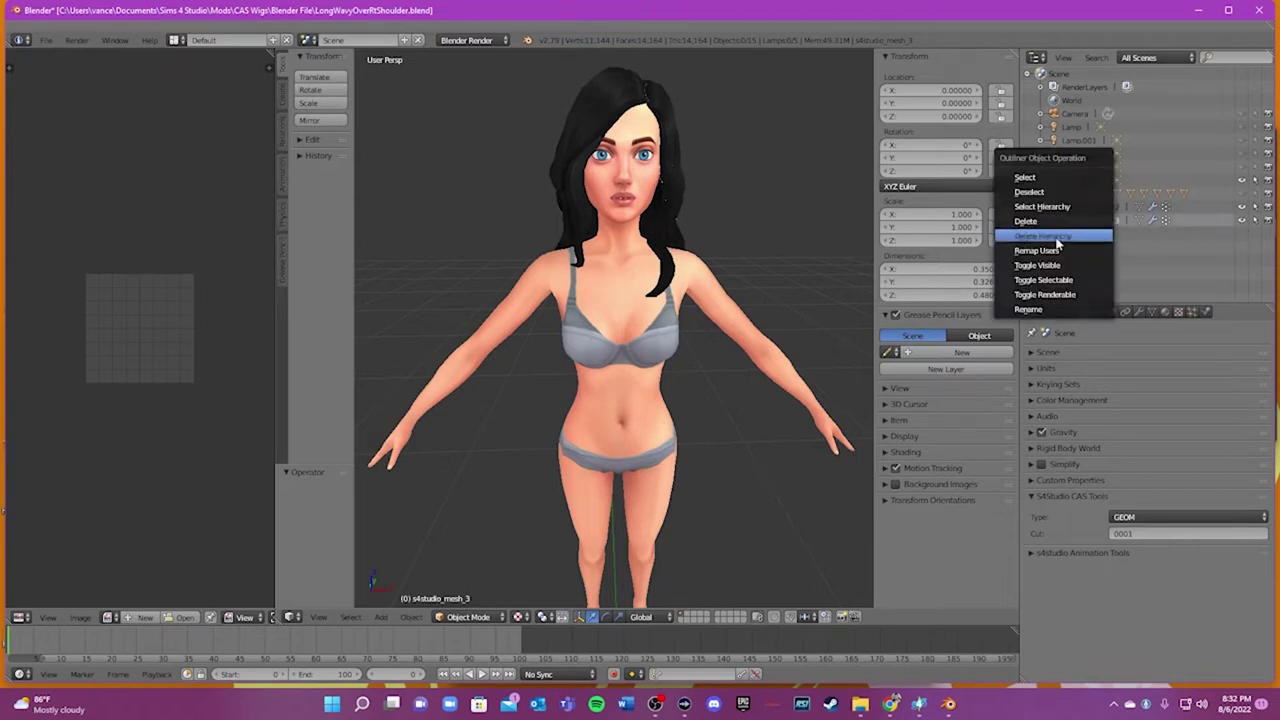
pyautogui.click(1045, 218)
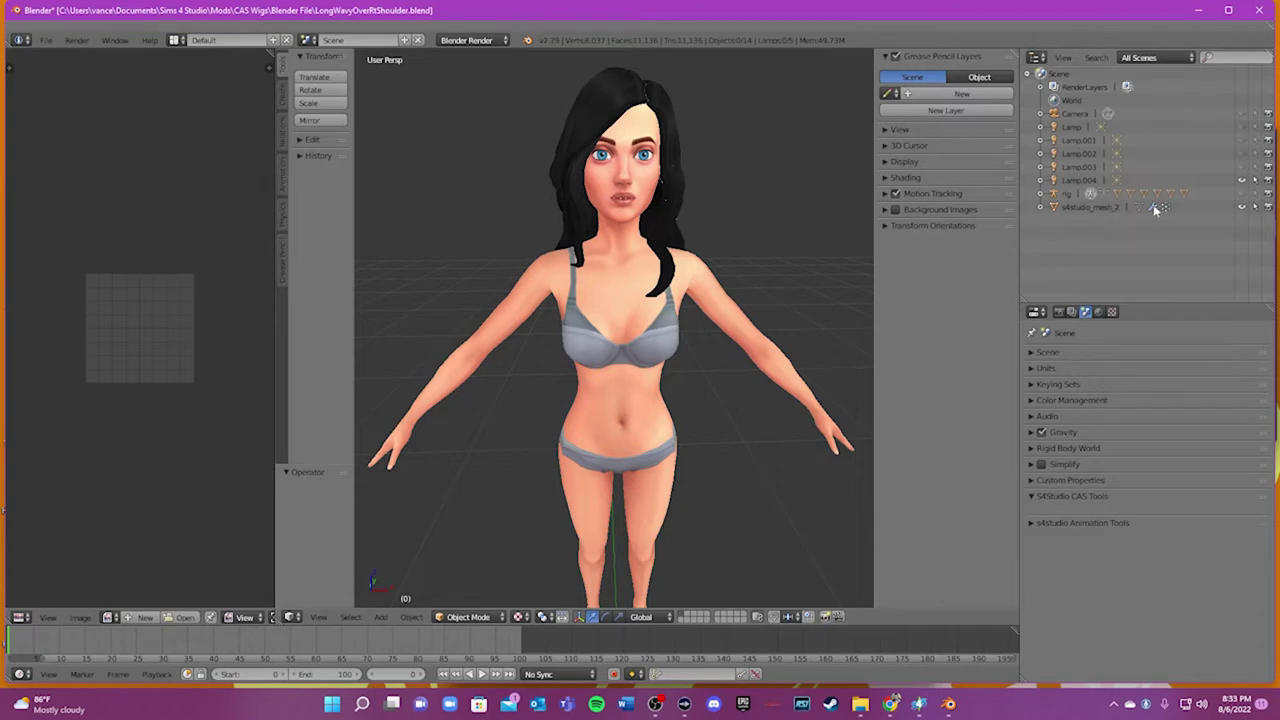
# - Set s4studio_mesh_2's Cut to 0000 and re-save over LongWavyOverRtShoulder.blend
pyautogui.click(1104, 207)
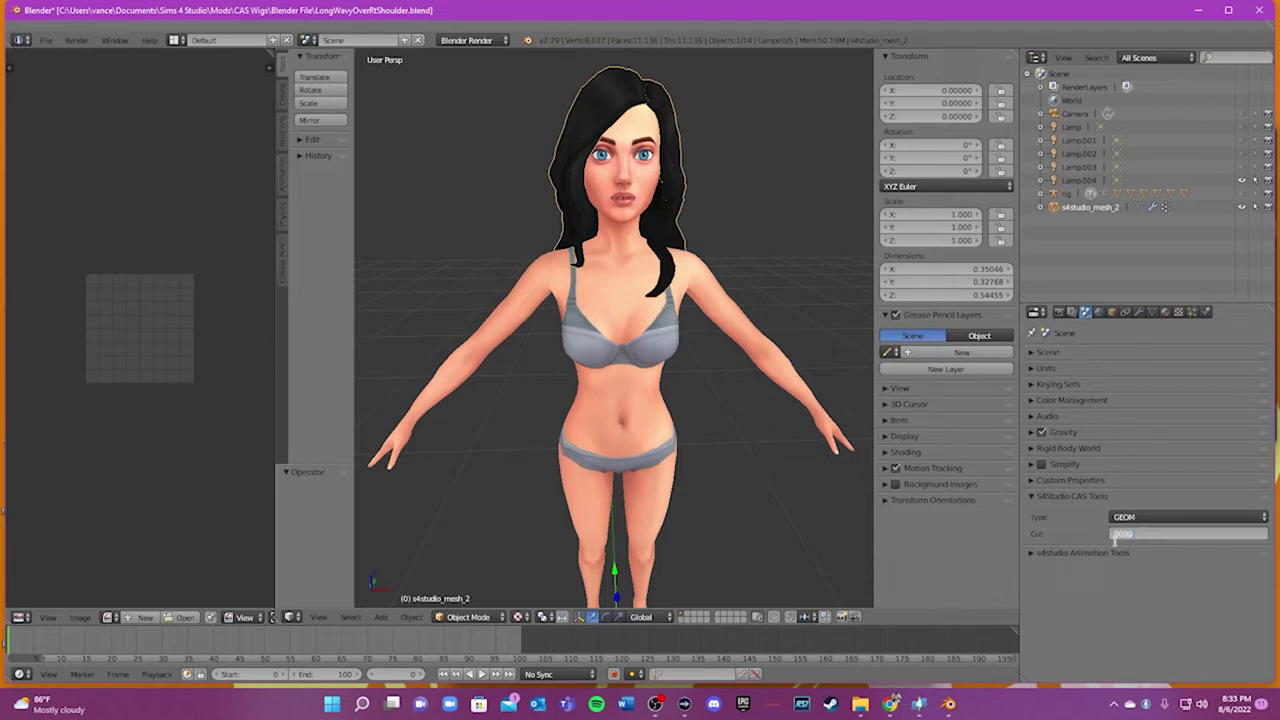
pyautogui.press('Return')
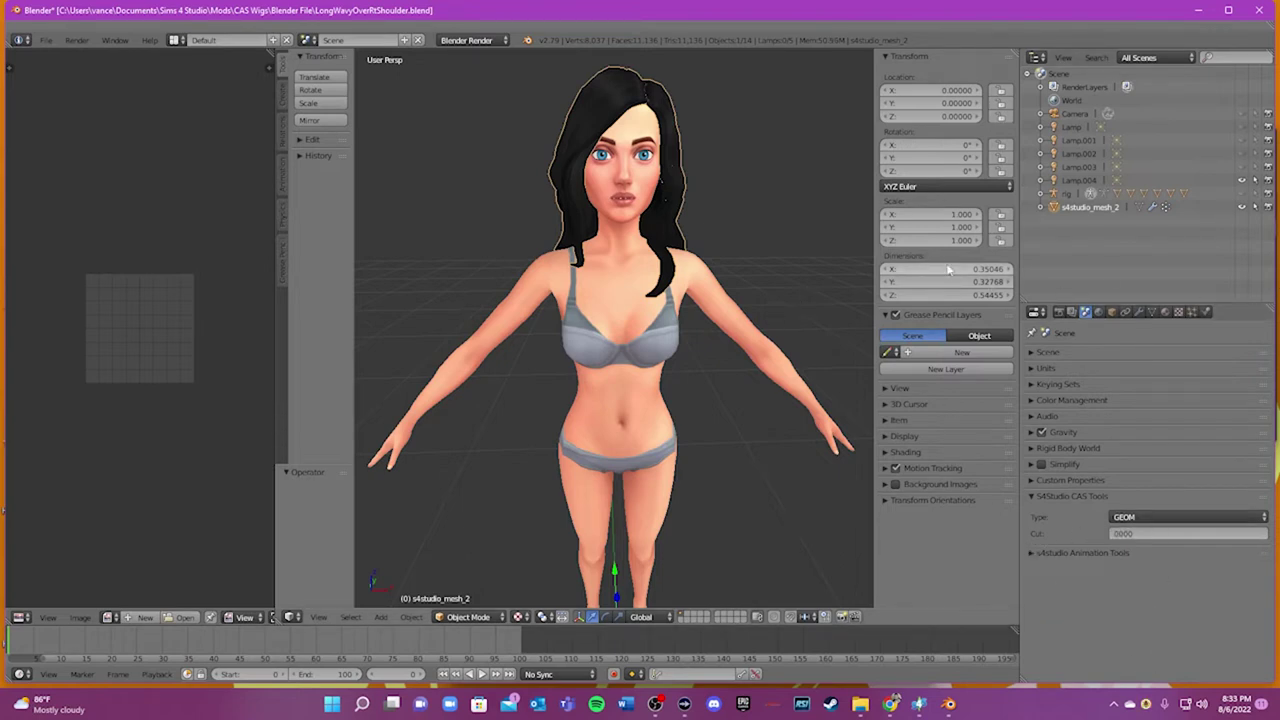
pyautogui.click(46, 40)
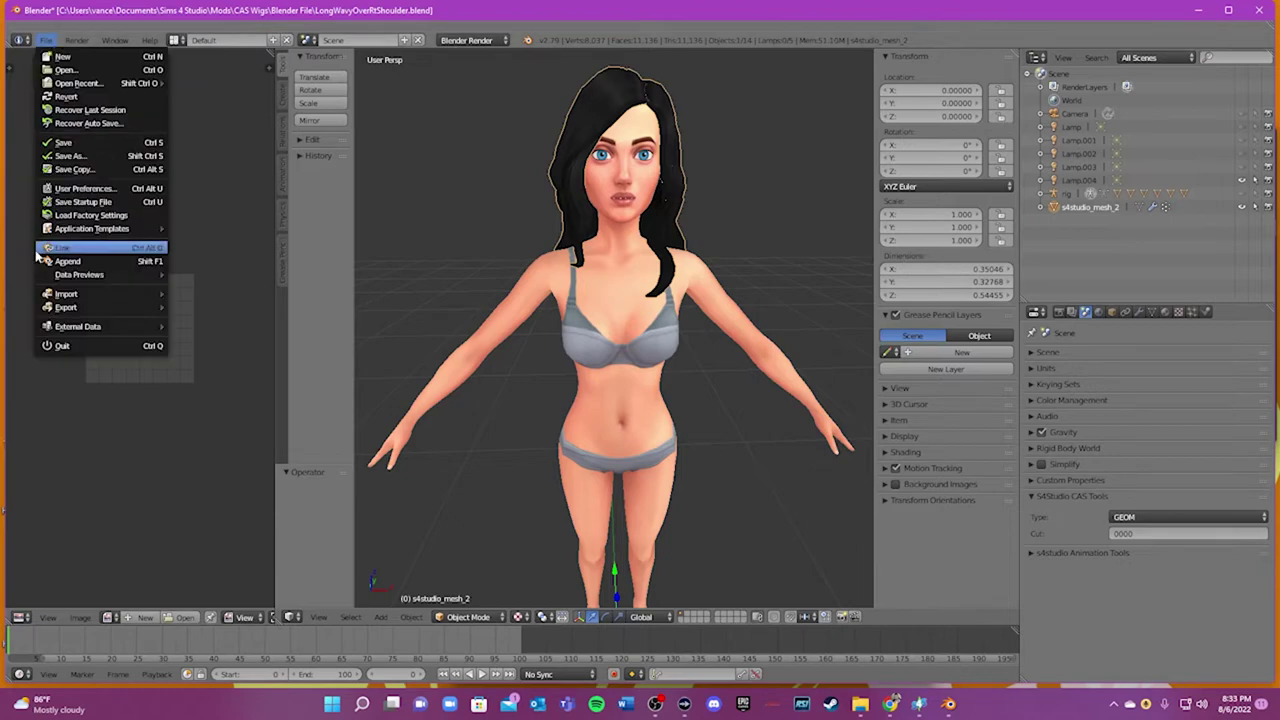
pyautogui.click(82, 155)
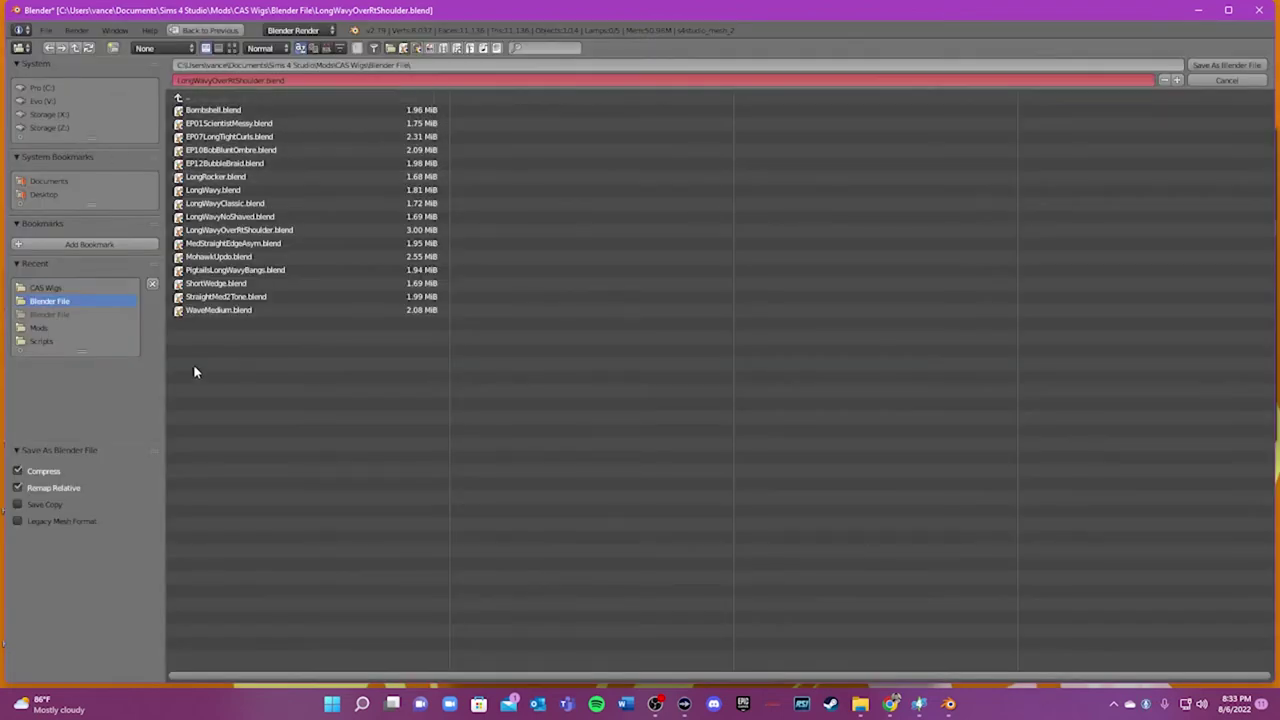
pyautogui.press('Return')
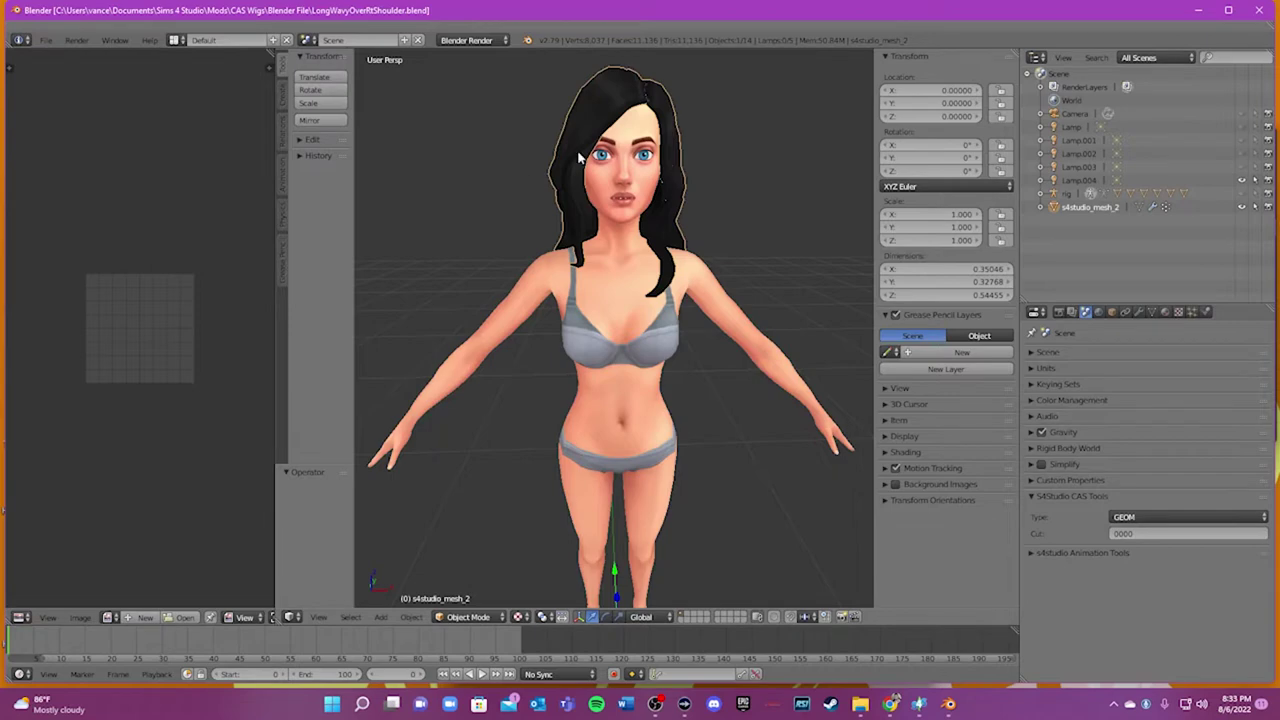
# - Close Blender, delete the .blend1 backup, and show the hair's Texture tab in Sims 4 Studio
pyautogui.click(1259, 10)
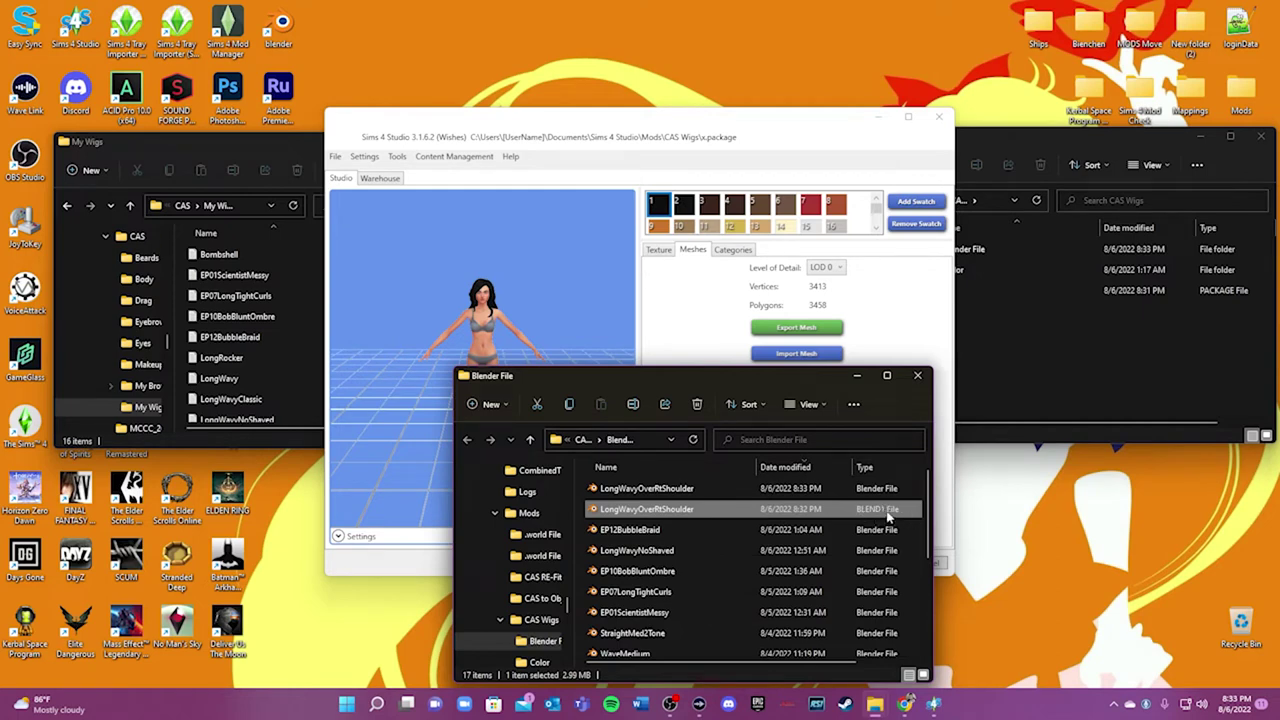
pyautogui.press('Delete')
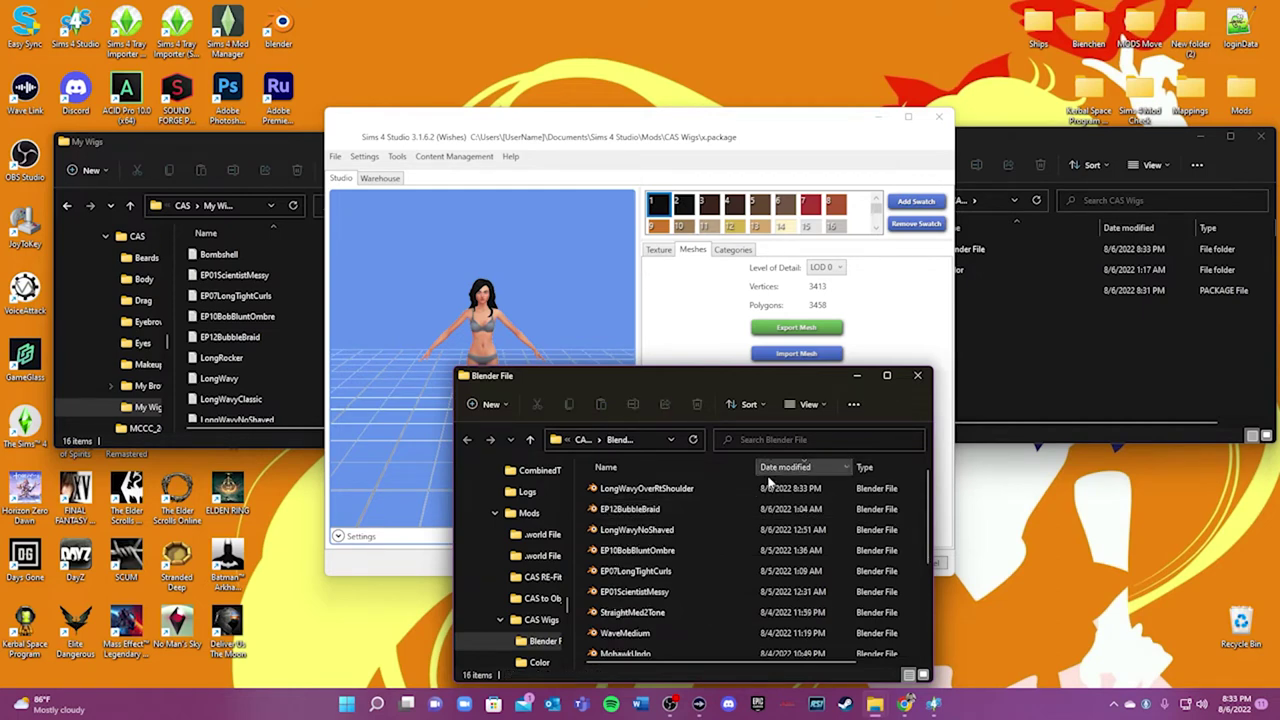
pyautogui.click(718, 350)
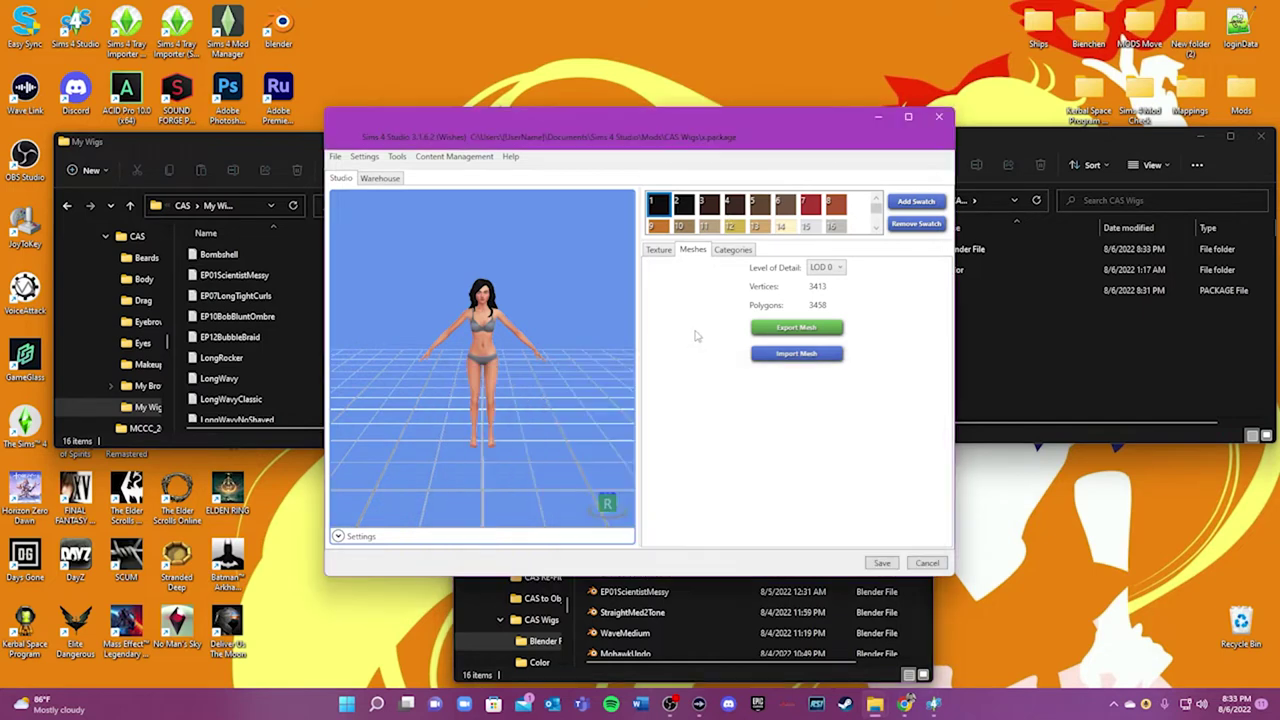
pyautogui.click(657, 252)
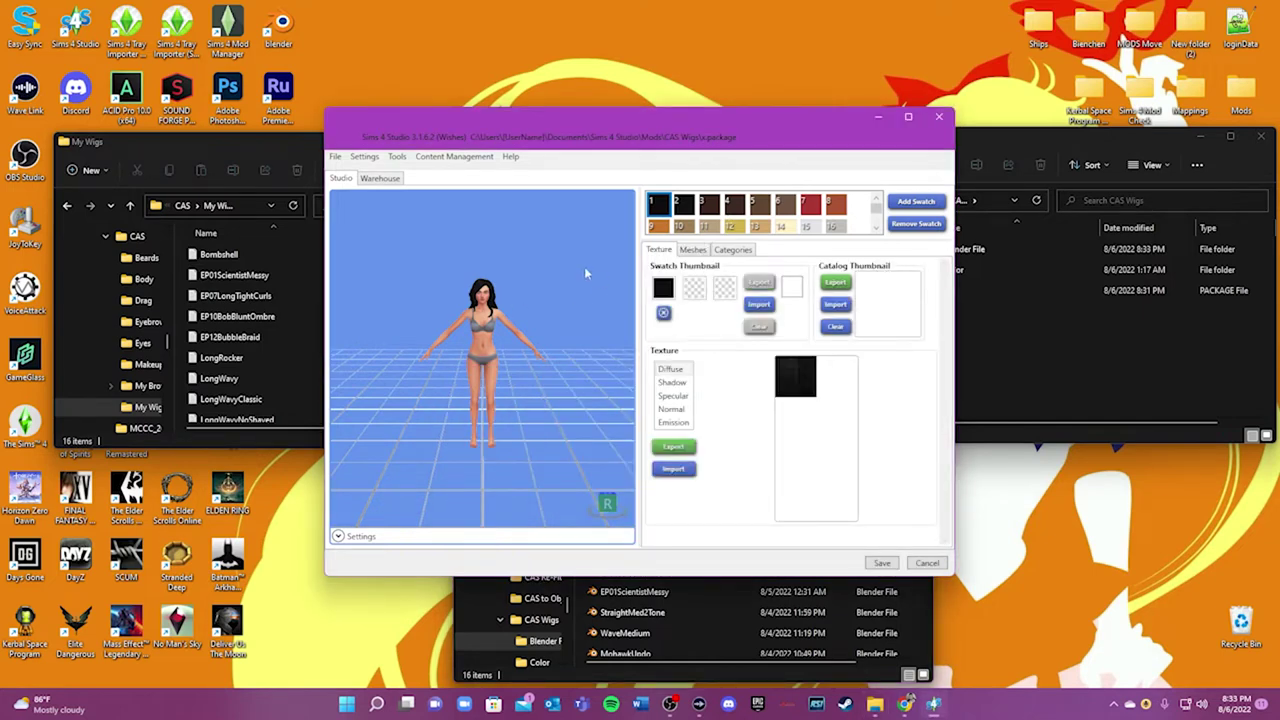
pyautogui.click(673, 446)
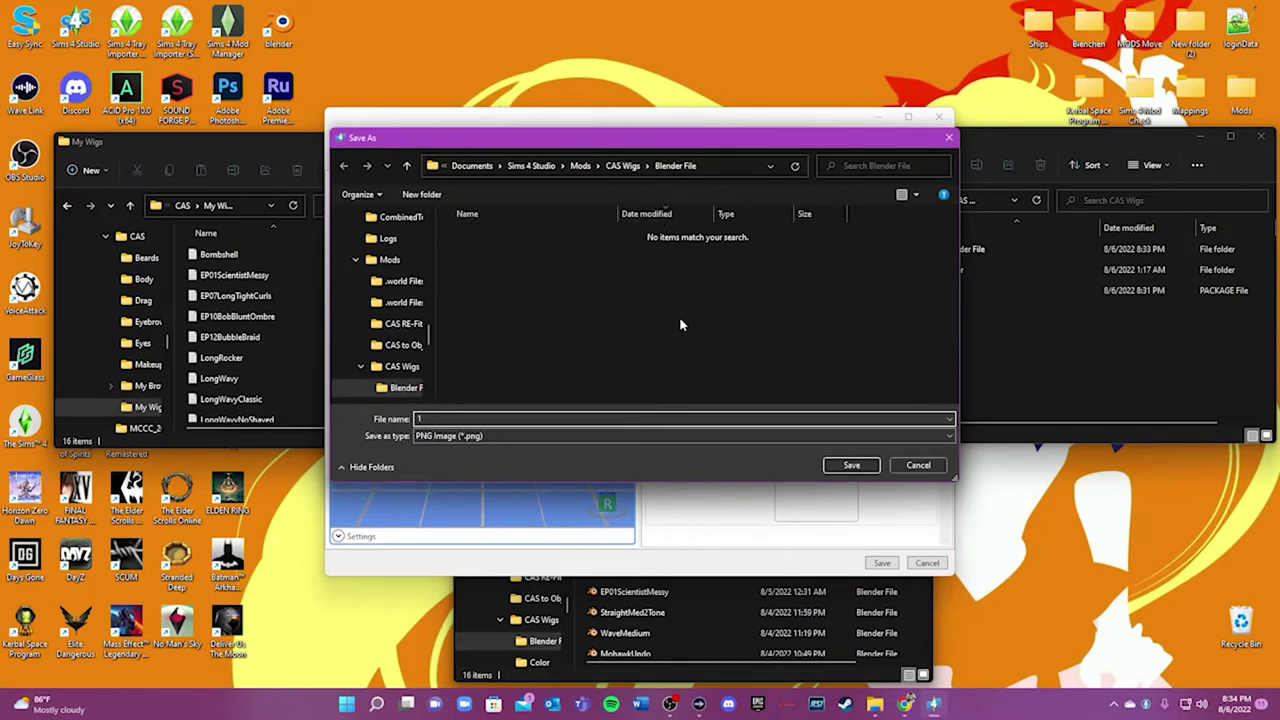
pyautogui.click(918, 465)
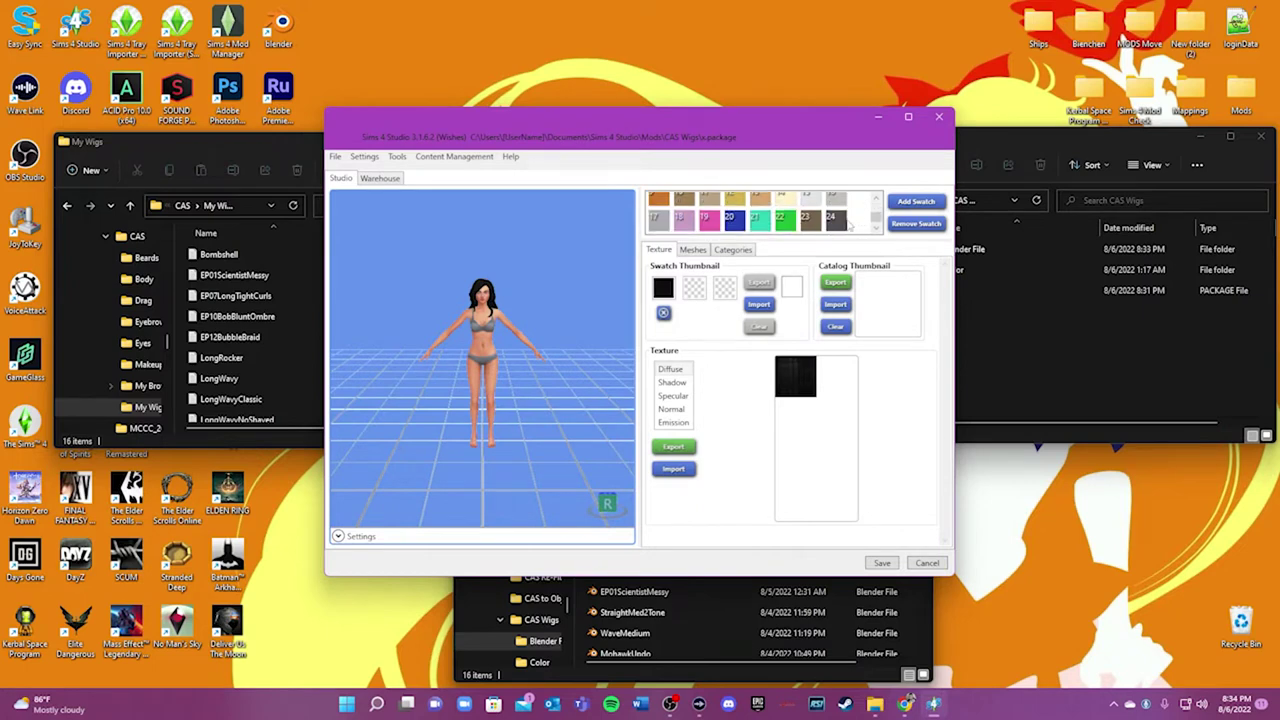
pyautogui.scroll(3, 850, 225)
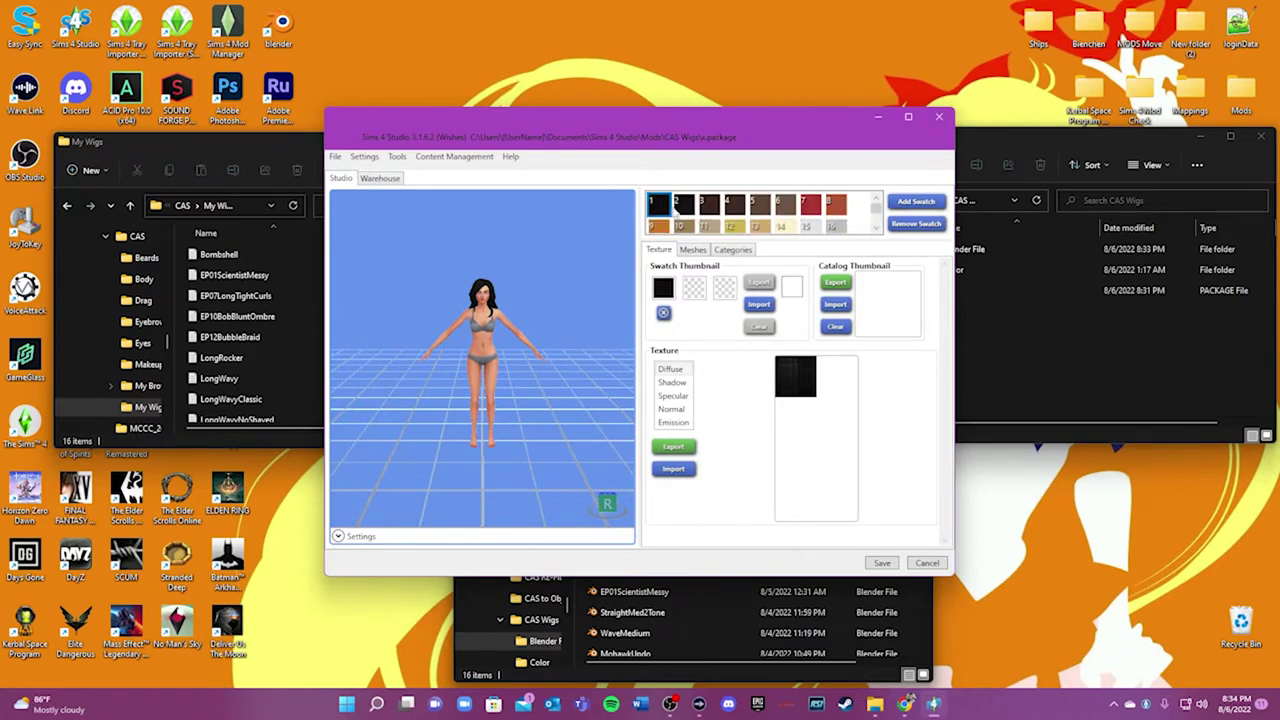
# - Turn the swatch numbers off and back on in the swatch list
pyautogui.rightClick(858, 205)
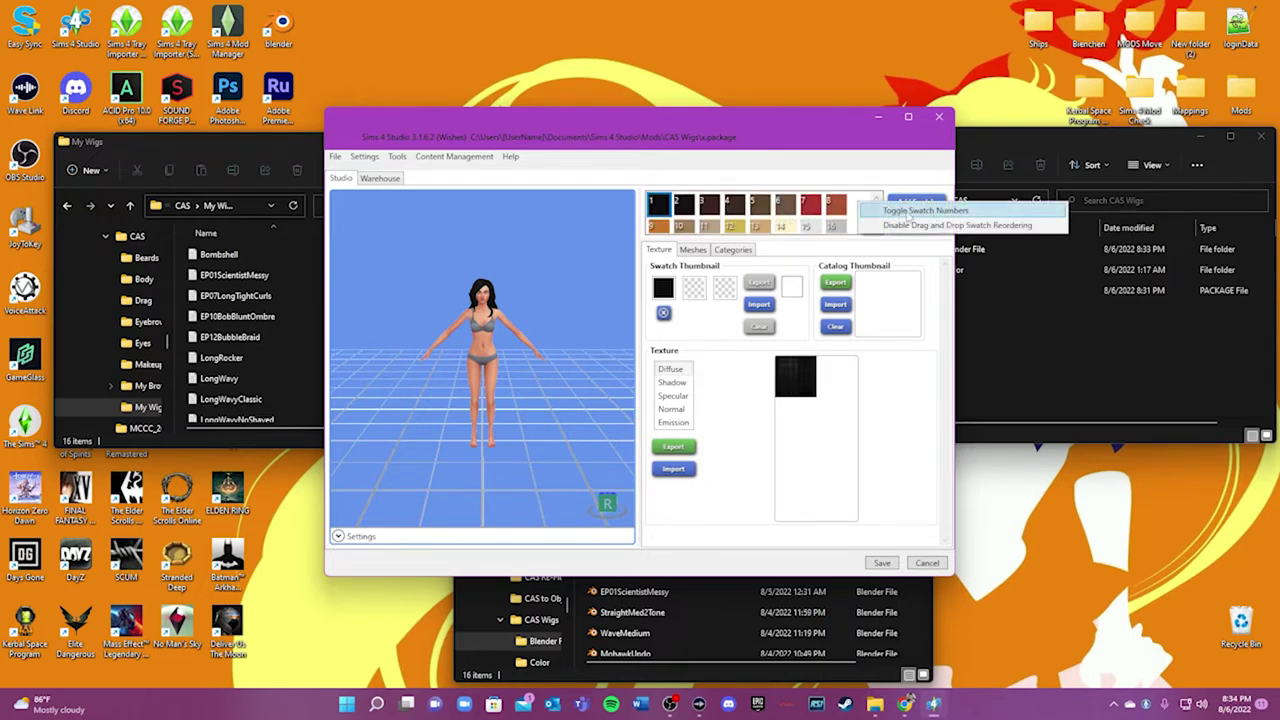
pyautogui.click(955, 212)
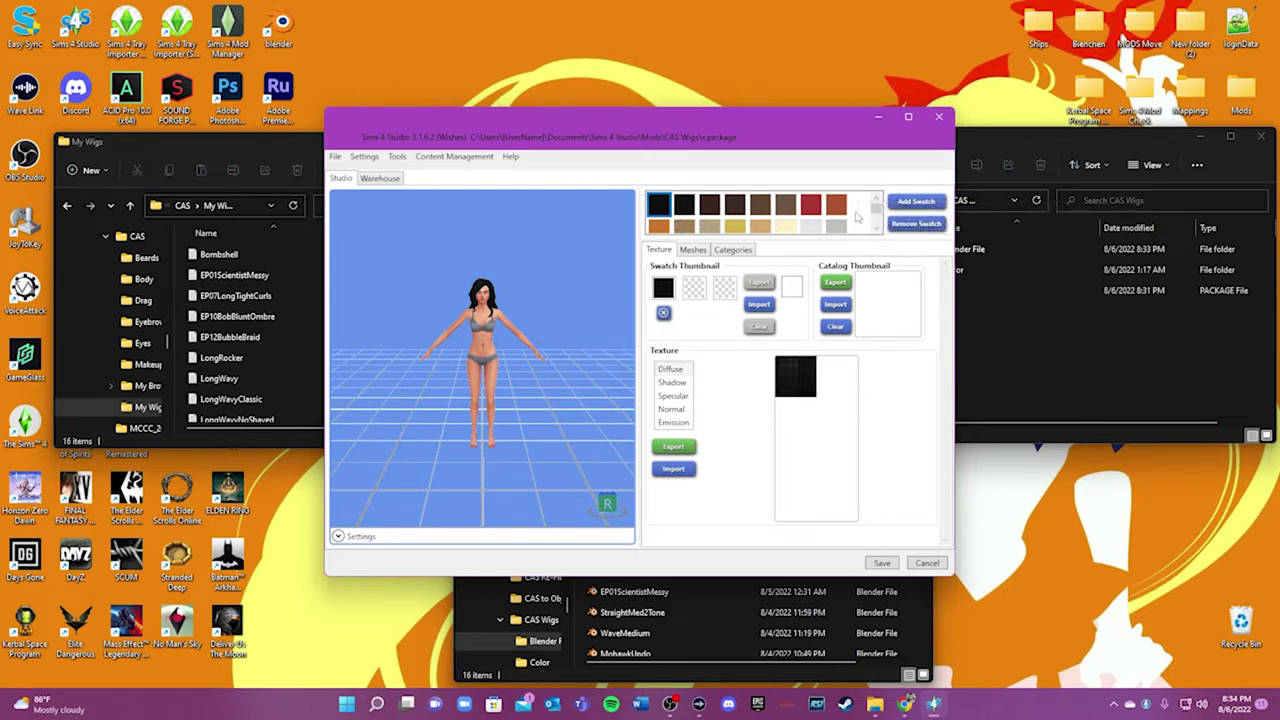
pyautogui.rightClick(857, 214)
pyautogui.click(905, 214)
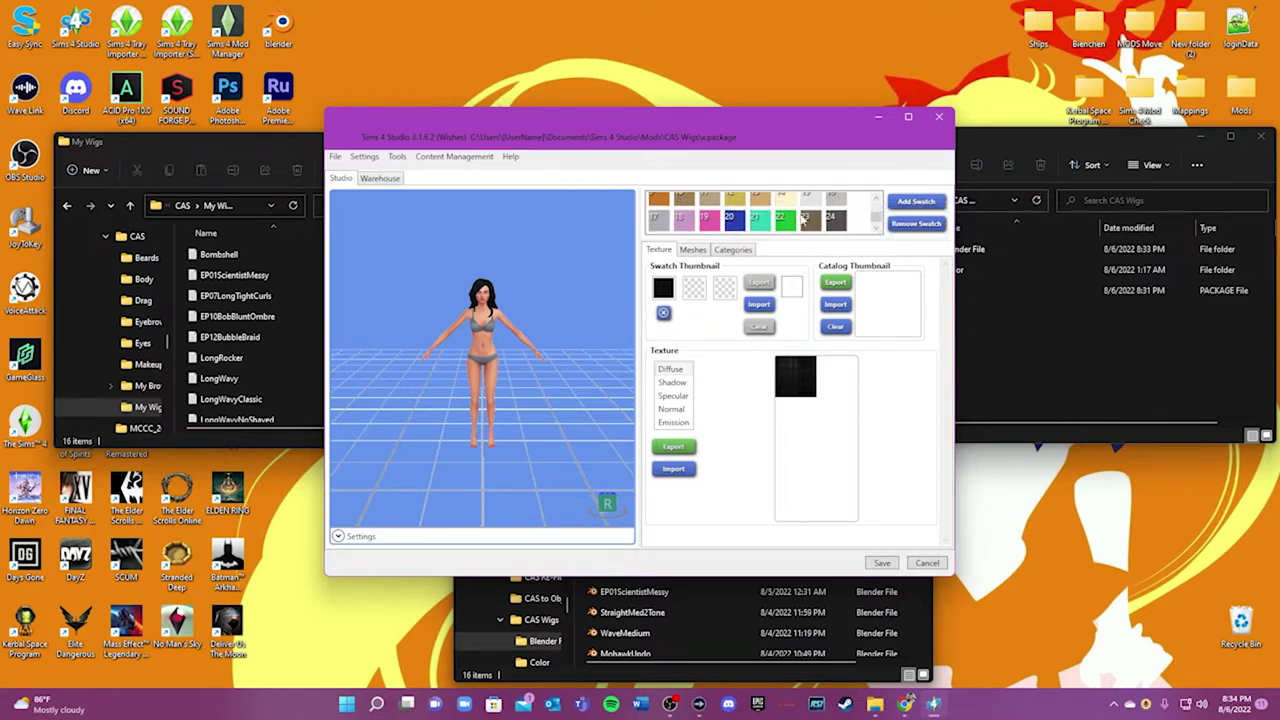
# - Export the first swatch's diffuse texture as 1 into the CAS Wigs Color folder
pyautogui.click(675, 447)
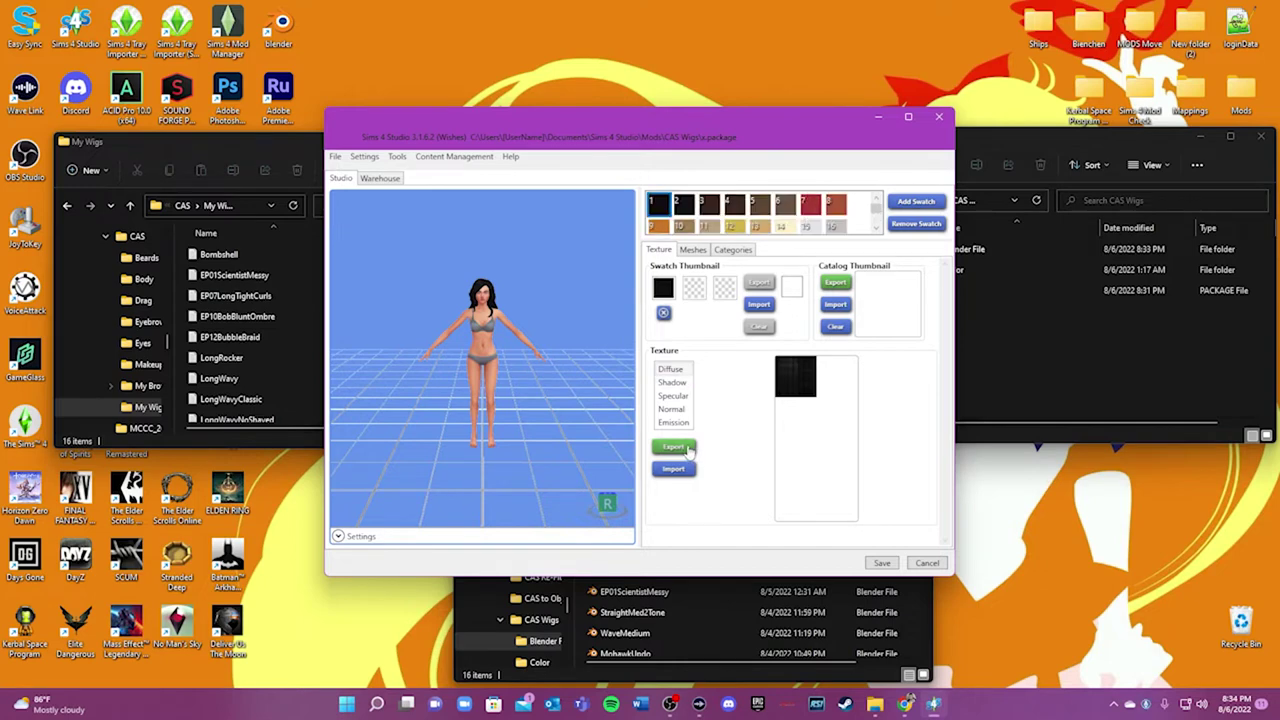
pyautogui.write('1')
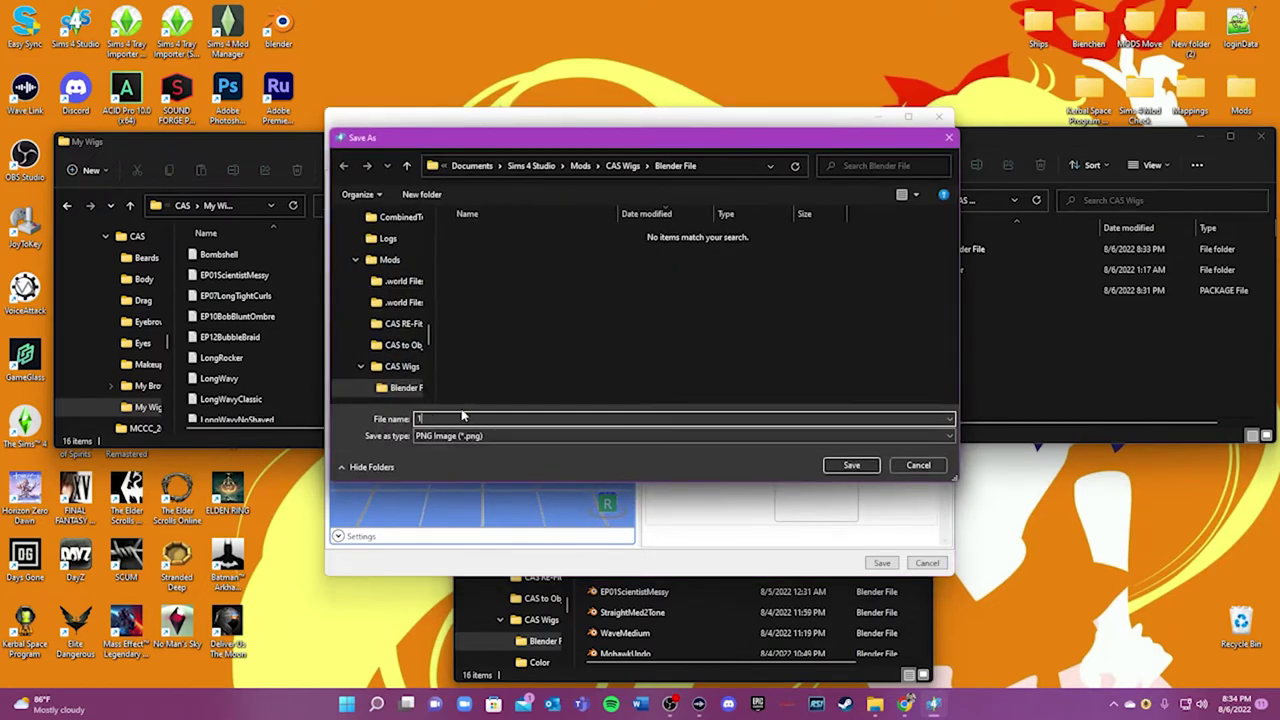
pyautogui.click(623, 166)
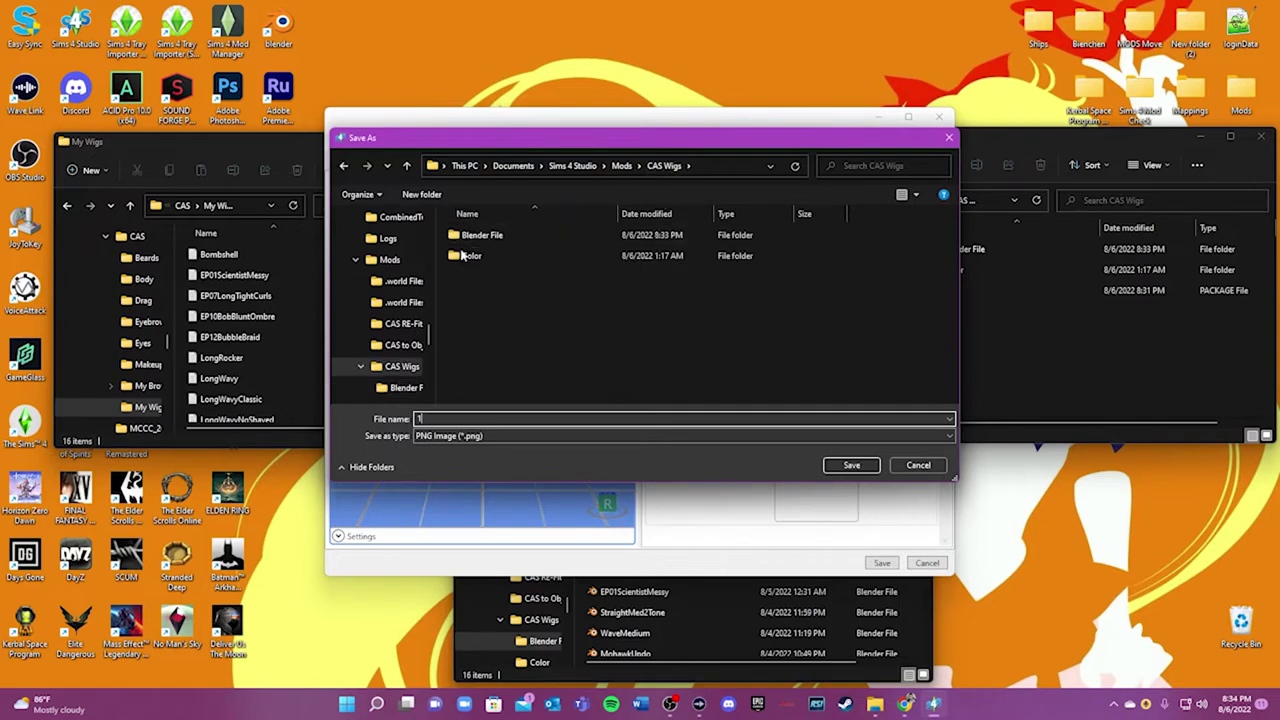
pyautogui.doubleClick(466, 257)
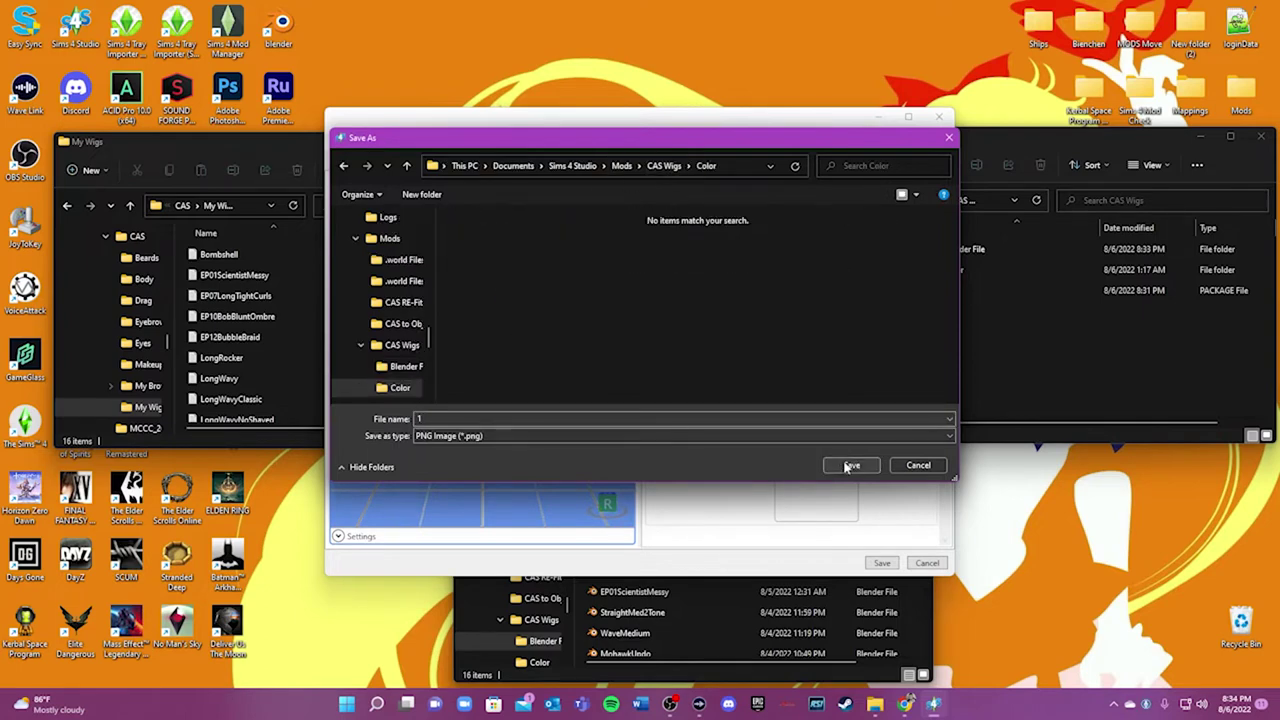
pyautogui.click(851, 465)
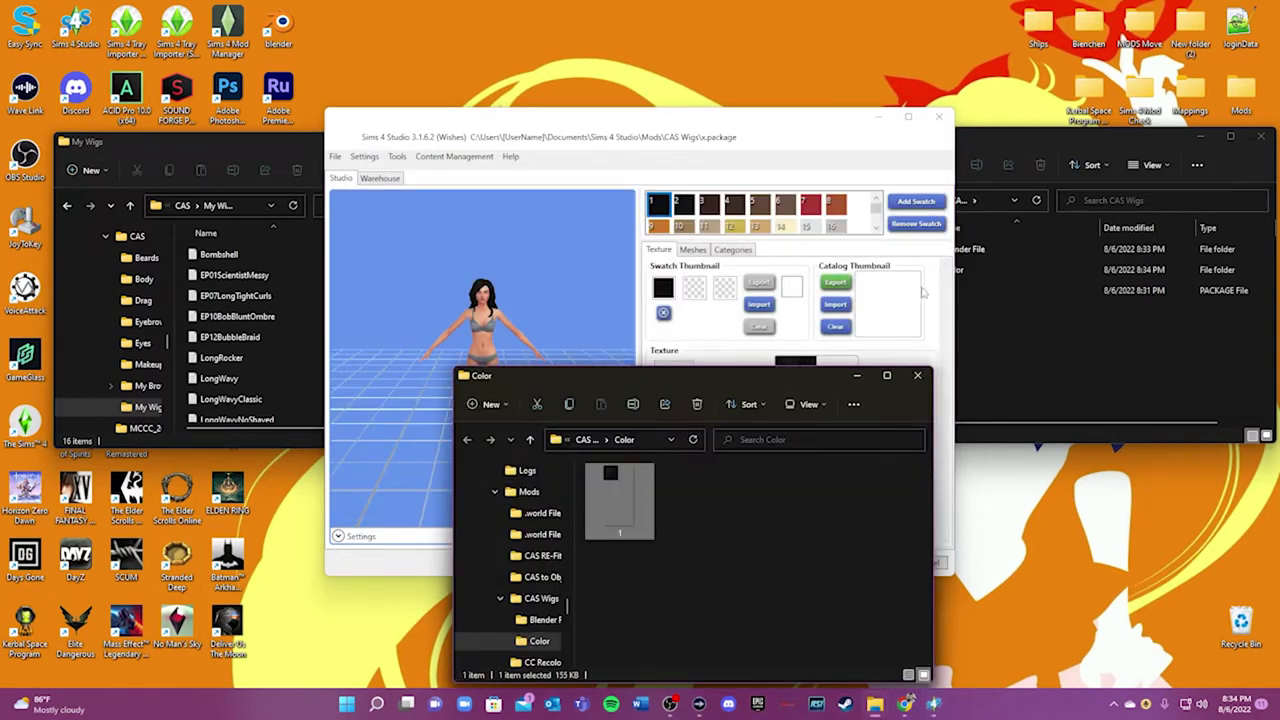
pyautogui.moveTo(769, 378); pyautogui.dragTo(1117, 386)
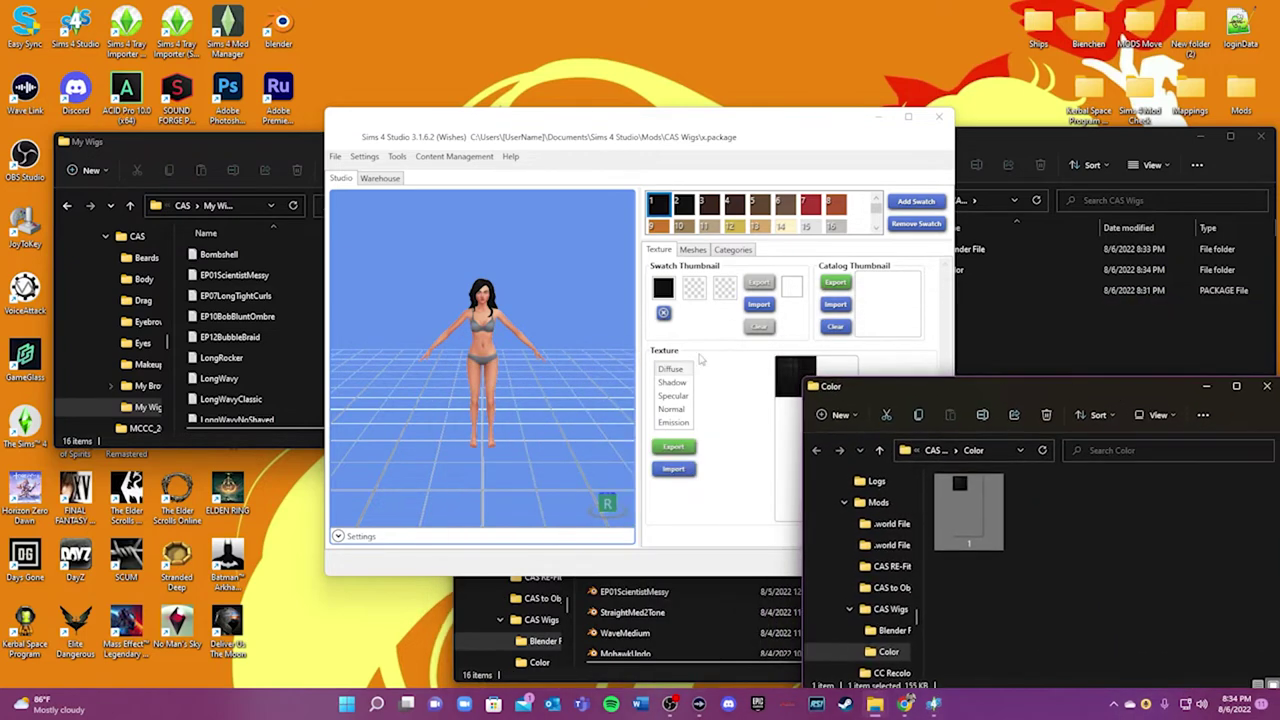
pyautogui.click(726, 450)
# - Export the next swatches' diffuse textures as numbered PNGs 2, 3, 4, 8 and 9
pyautogui.click(684, 203)
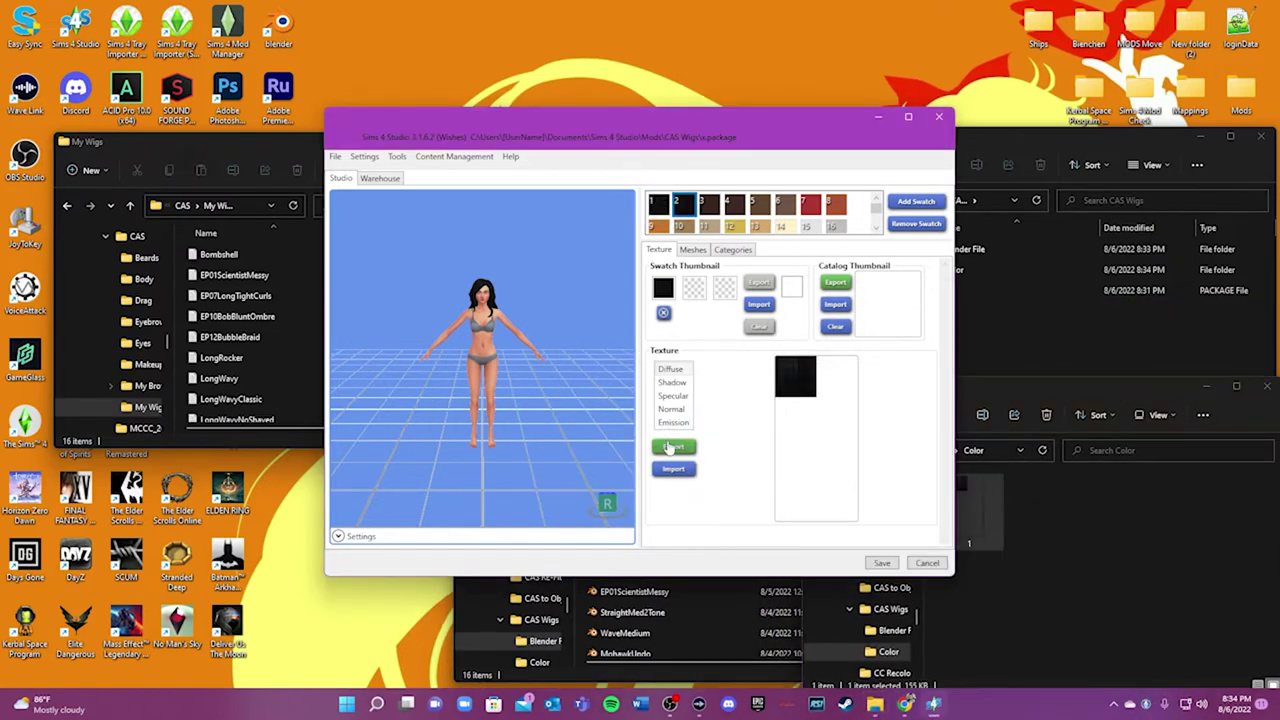
pyautogui.click(673, 446)
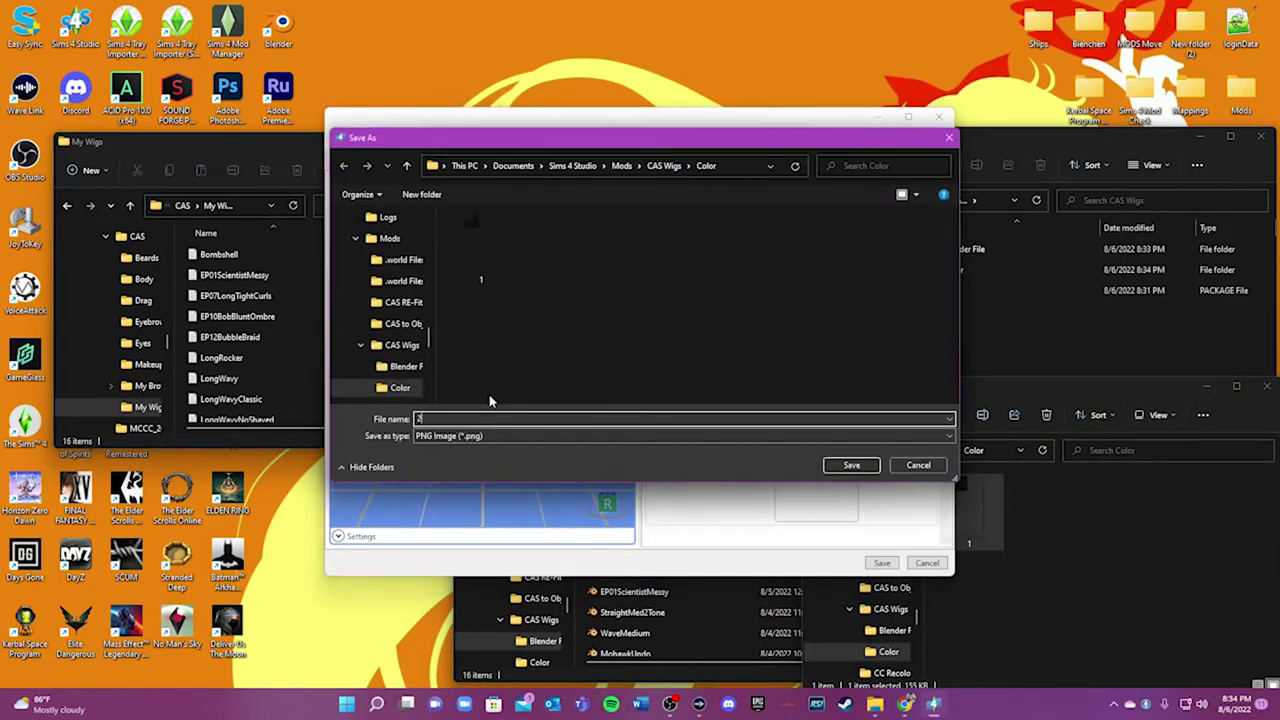
pyautogui.write('2')
pyautogui.press('Return')
pyautogui.click(704, 203)
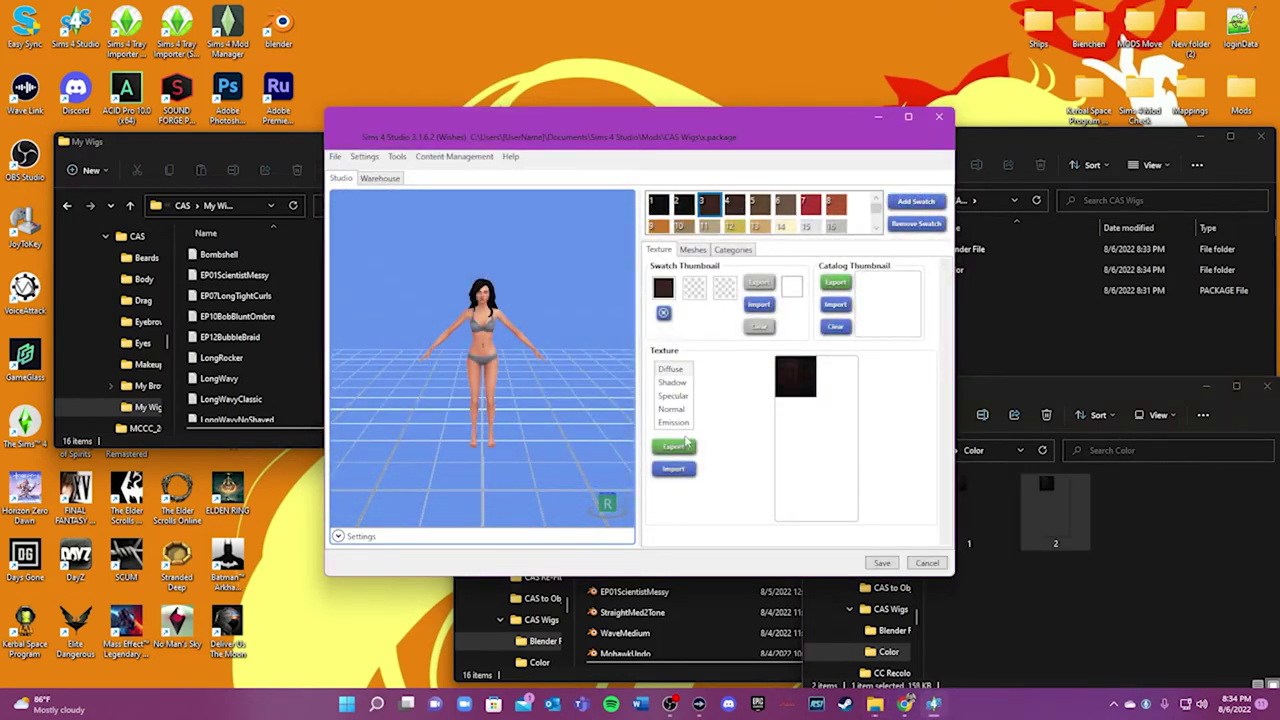
pyautogui.click(674, 446)
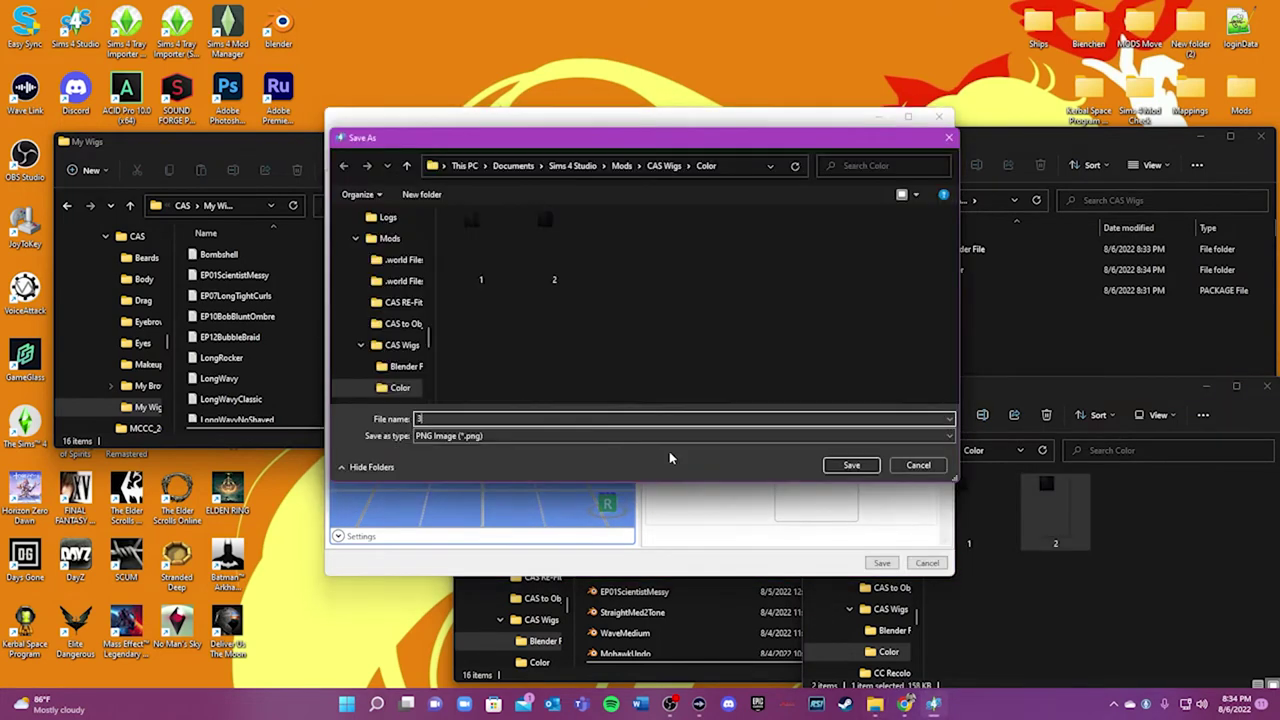
pyautogui.write('3')
pyautogui.press('Return')
pyautogui.click(672, 490)
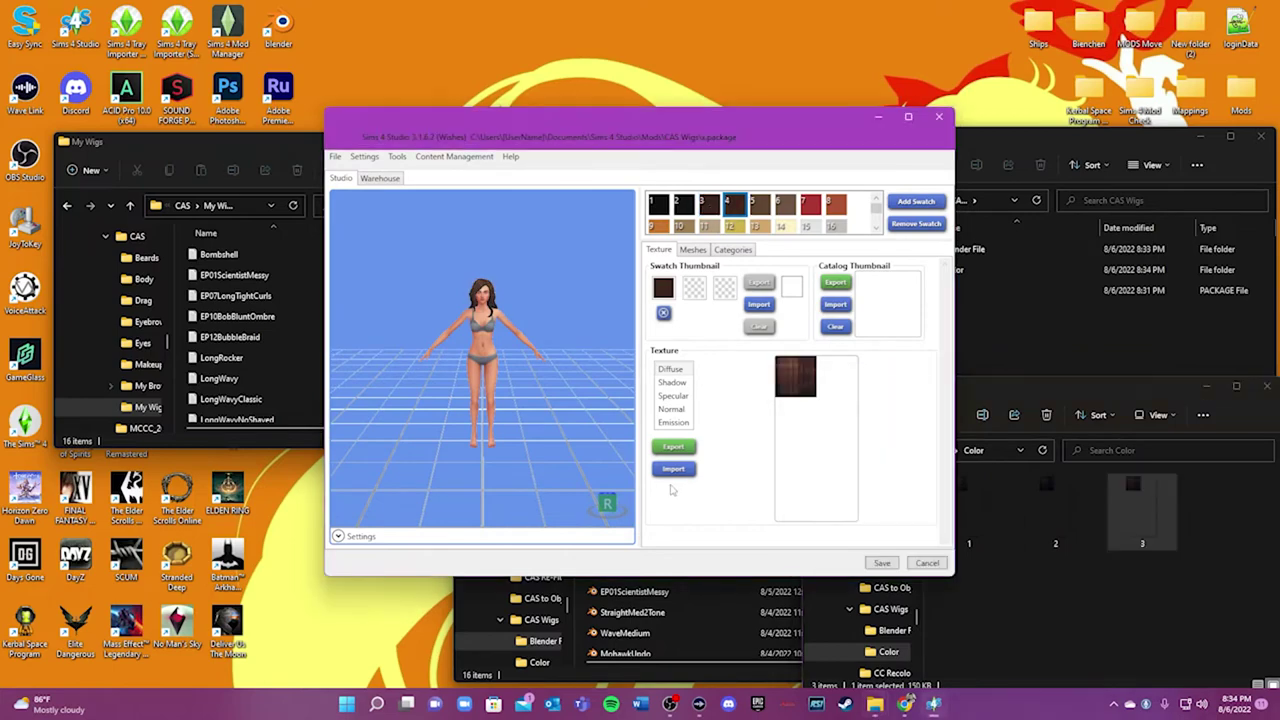
pyautogui.click(678, 447)
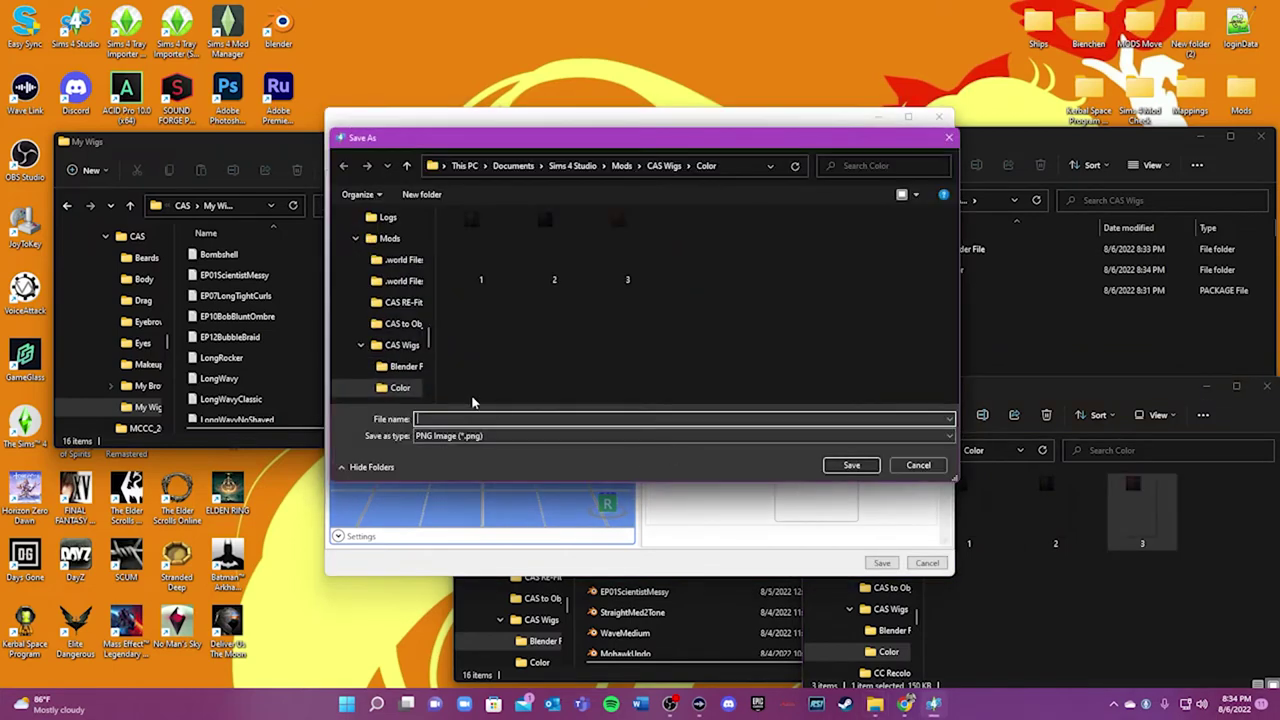
pyautogui.write('4')
pyautogui.press('Return')
pyautogui.click(835, 203)
pyautogui.click(674, 446)
pyautogui.write('8')
pyautogui.press('Return')
pyautogui.click(655, 227)
pyautogui.click(673, 446)
pyautogui.write('9')
pyautogui.press('Return')
# - Export the remaining swatch textures as numbered PNGs 13, 14, 15 and 22–24
pyautogui.press('Return')
pyautogui.click(757, 227)
pyautogui.click(673, 446)
pyautogui.write('13')
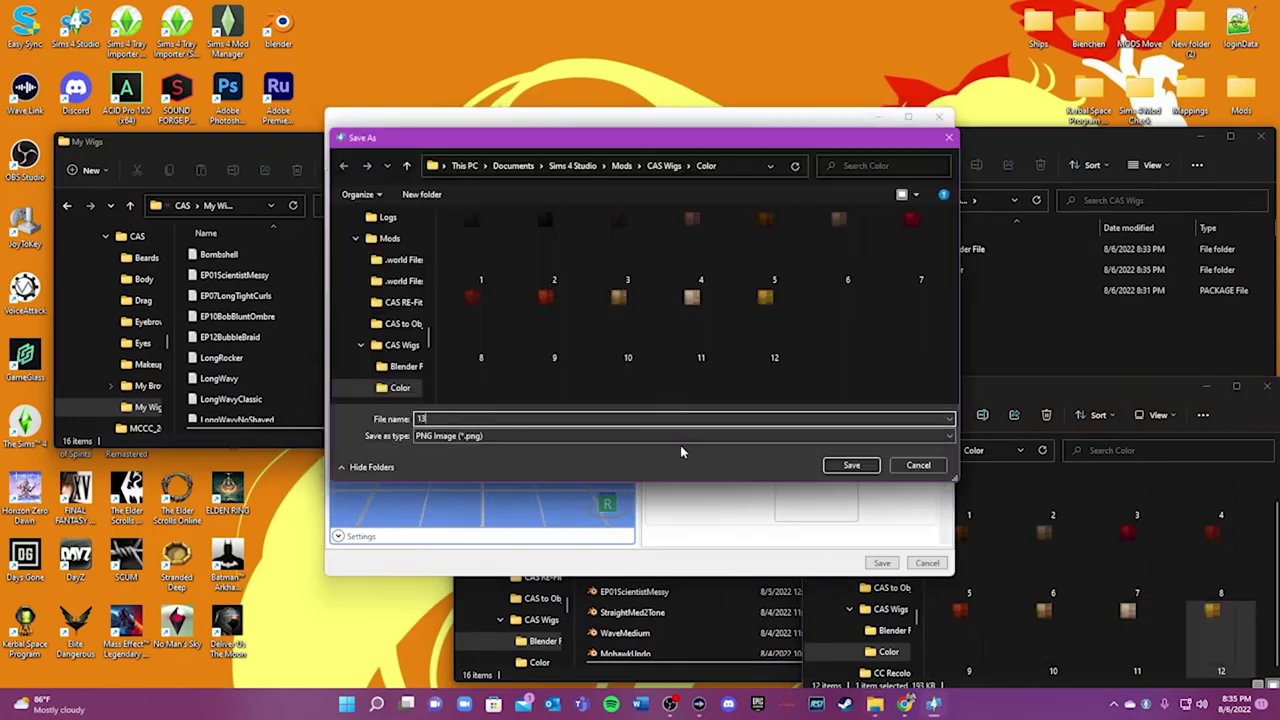
pyautogui.press('Return')
pyautogui.click(782, 227)
pyautogui.click(673, 446)
pyautogui.write('14')
pyautogui.press('Return')
pyautogui.click(808, 227)
pyautogui.click(673, 446)
pyautogui.write('15')
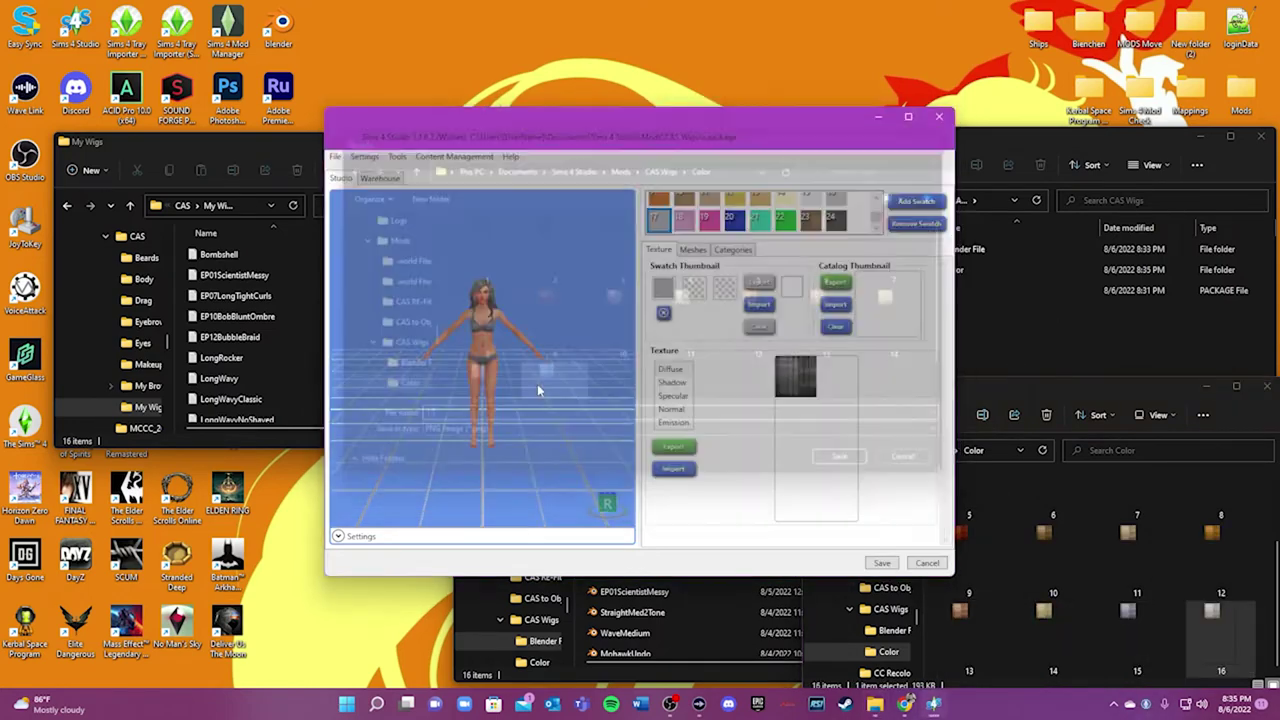
pyautogui.click(684, 218)
pyautogui.click(673, 446)
pyautogui.press('Return')
pyautogui.click(734, 218)
pyautogui.click(759, 218)
pyautogui.click(673, 446)
pyautogui.write('22')
pyautogui.press('Return')
pyautogui.click(808, 218)
pyautogui.click(673, 446)
pyautogui.write('23')
pyautogui.press('Return')
pyautogui.click(833, 218)
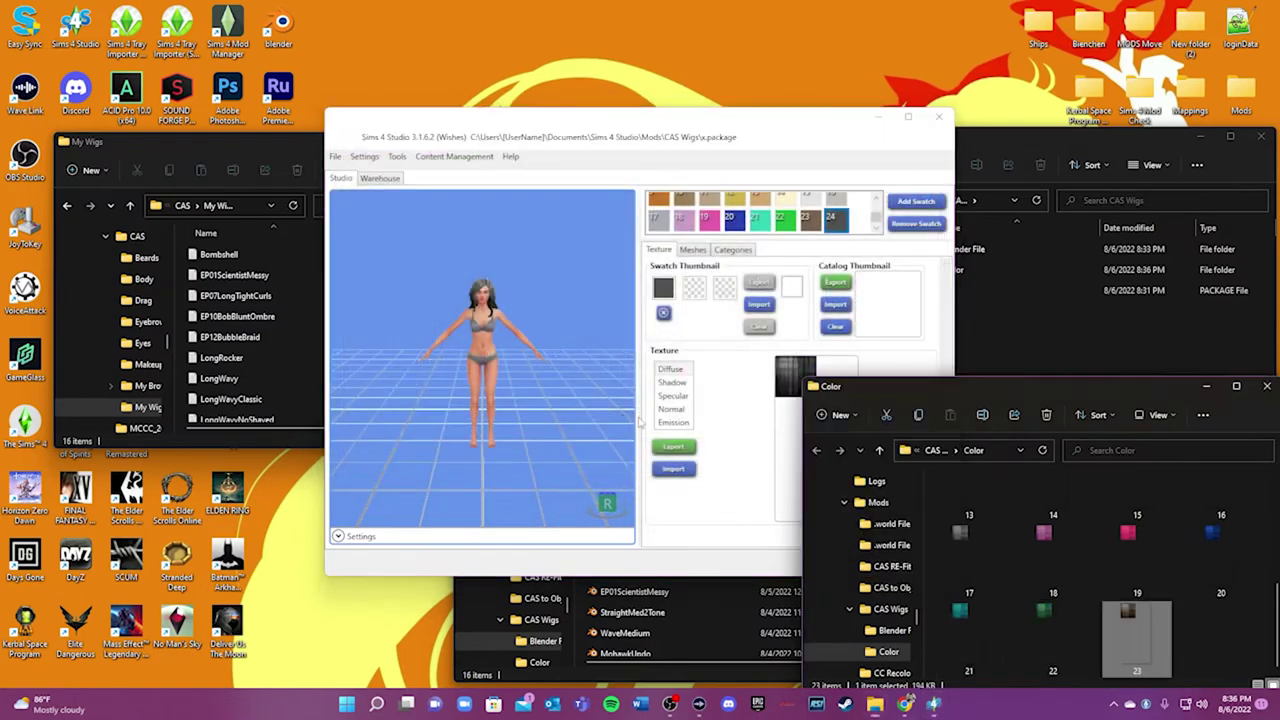
pyautogui.click(673, 446)
pyautogui.write('24')
pyautogui.press('Return')
pyautogui.click(728, 470)
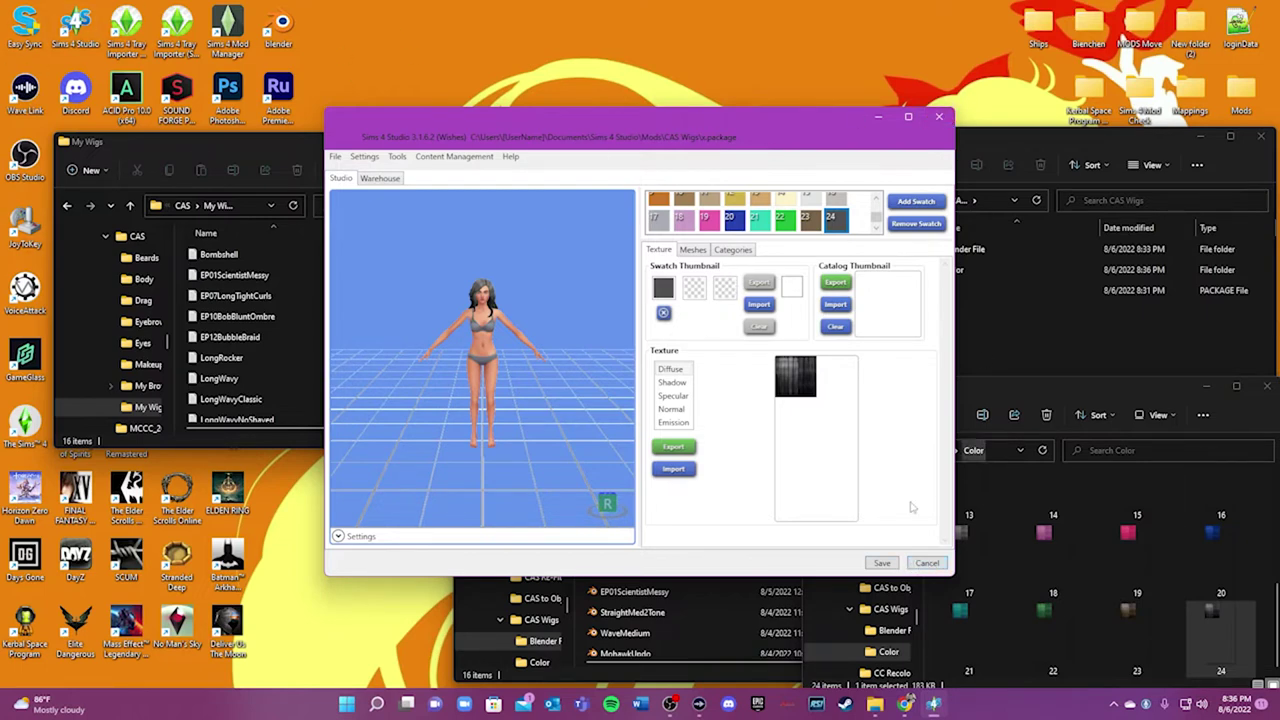
# - Close the current package and start a new 3D-mesh clone of a Base Game hat
pyautogui.click(925, 564)
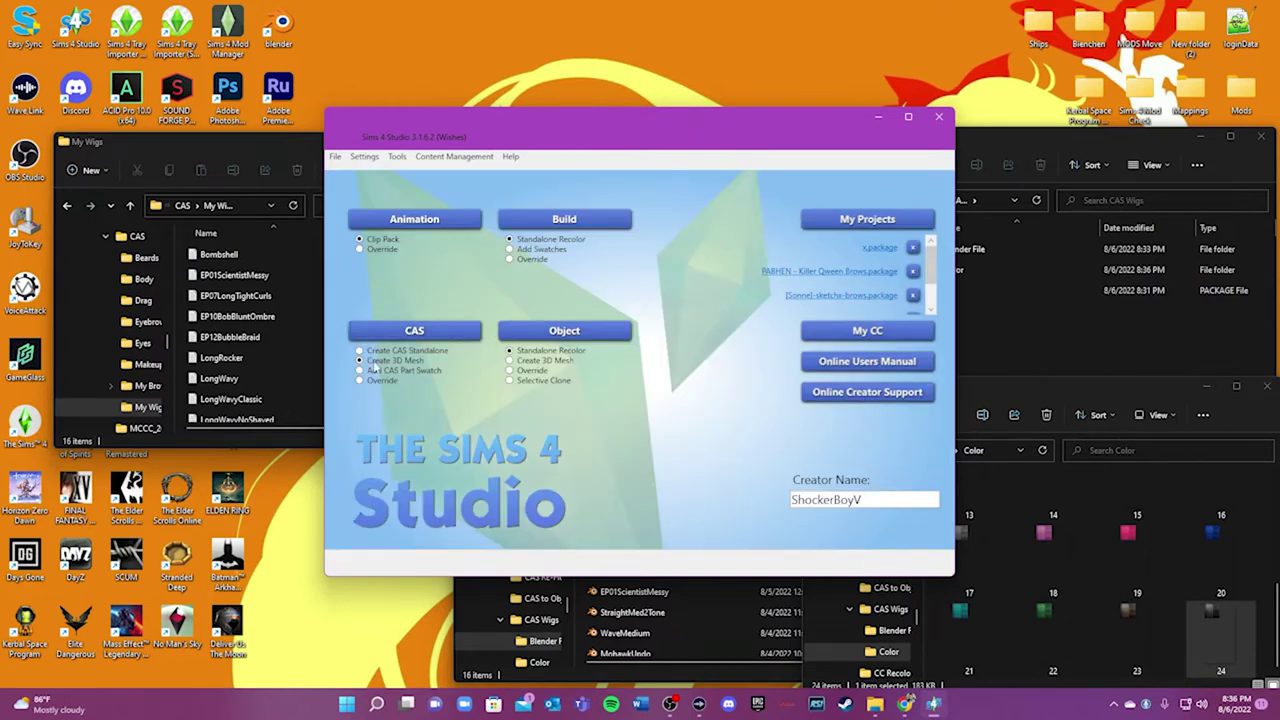
pyautogui.click(433, 334)
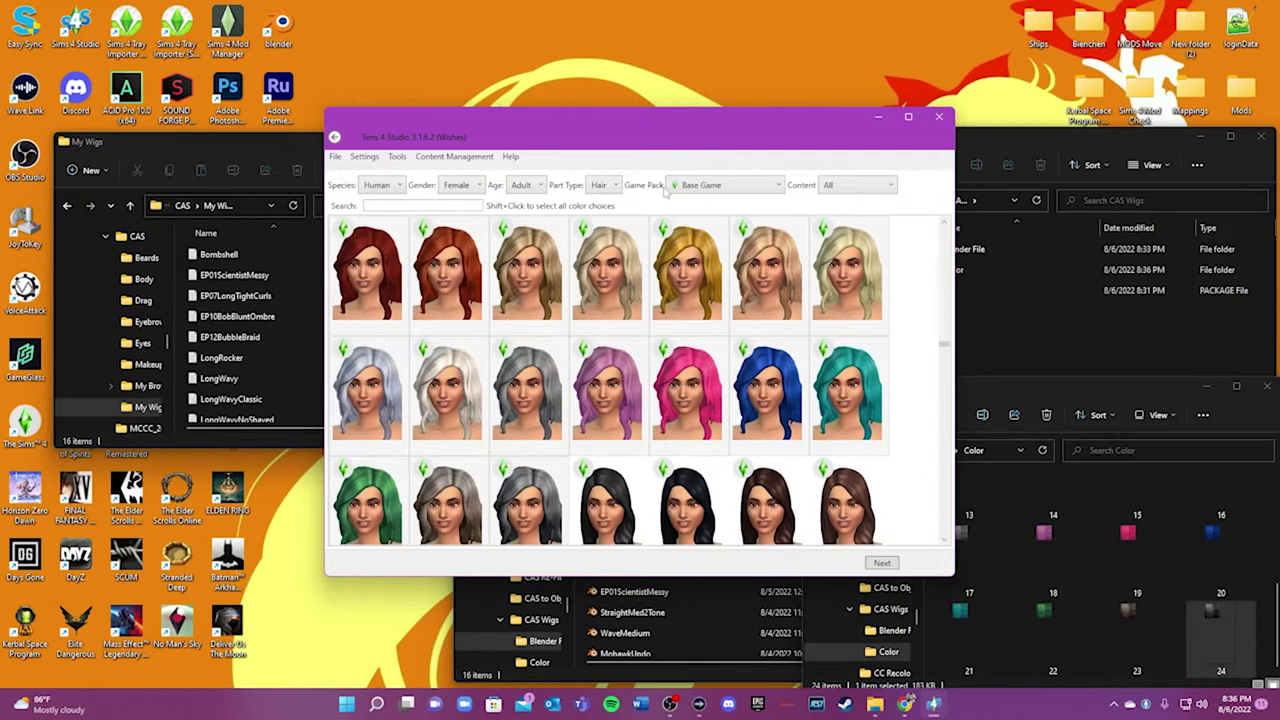
pyautogui.click(617, 187)
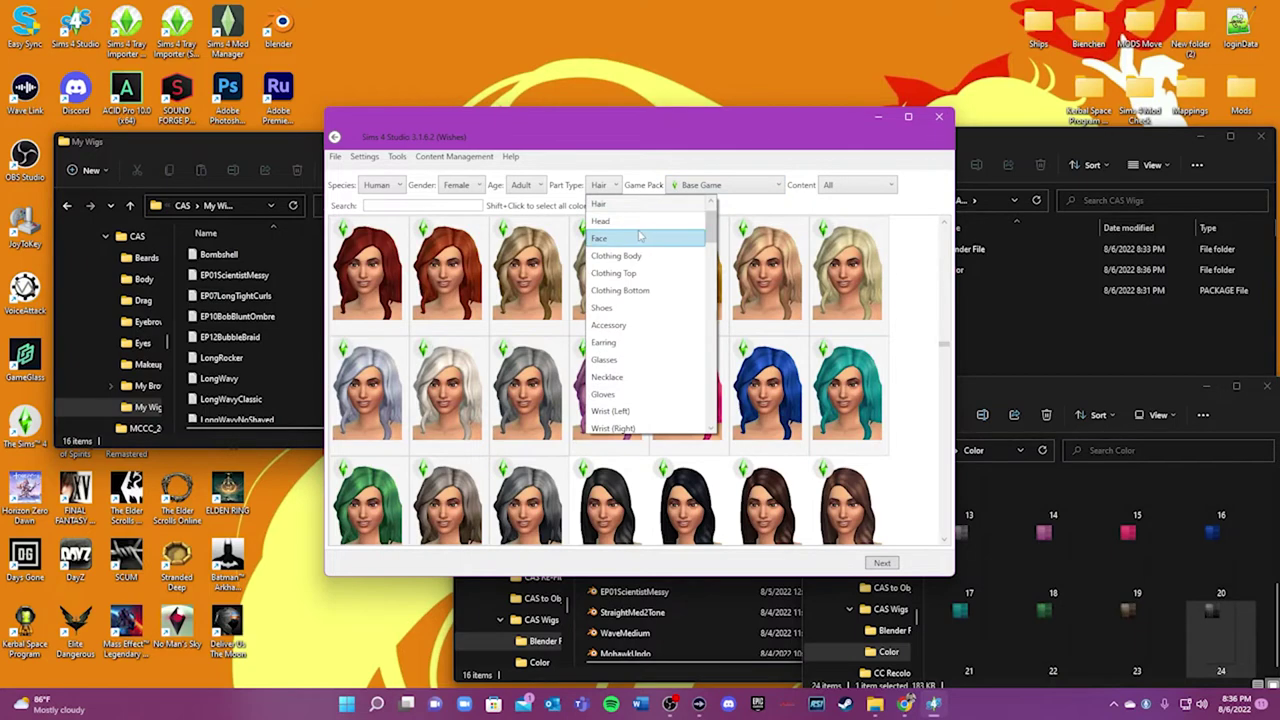
pyautogui.click(640, 237)
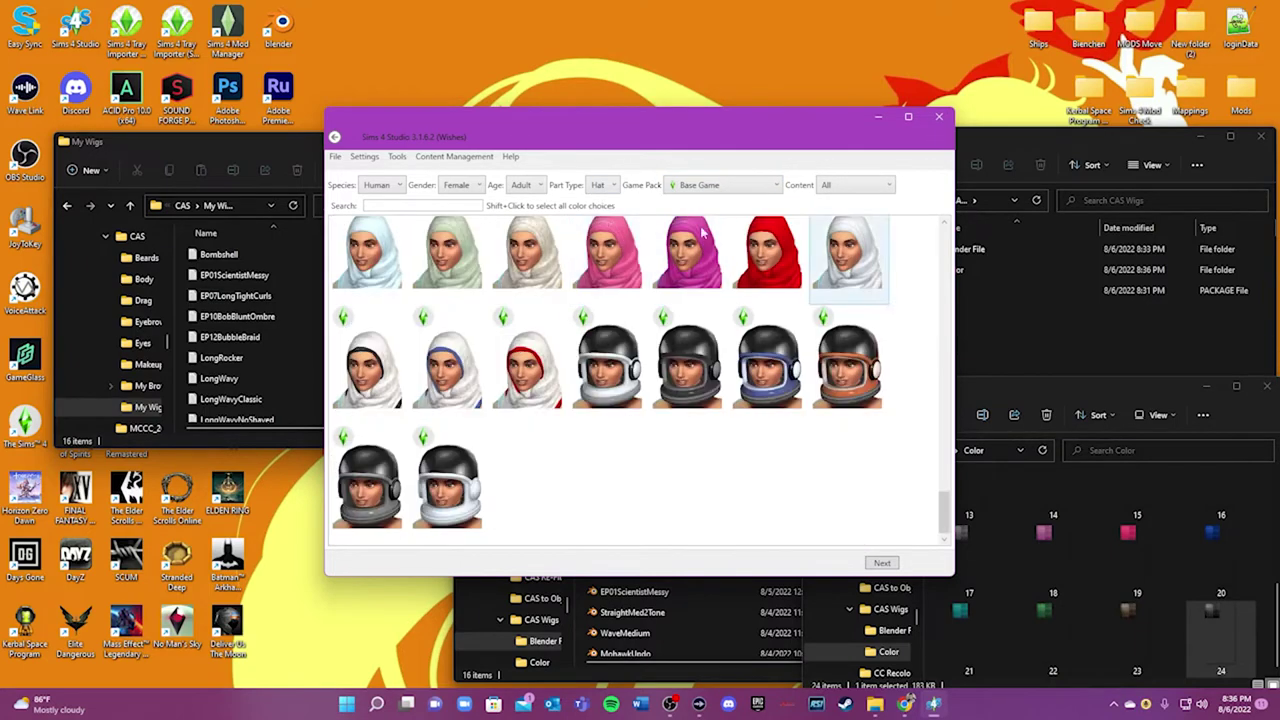
pyautogui.scroll(10, 703, 232)
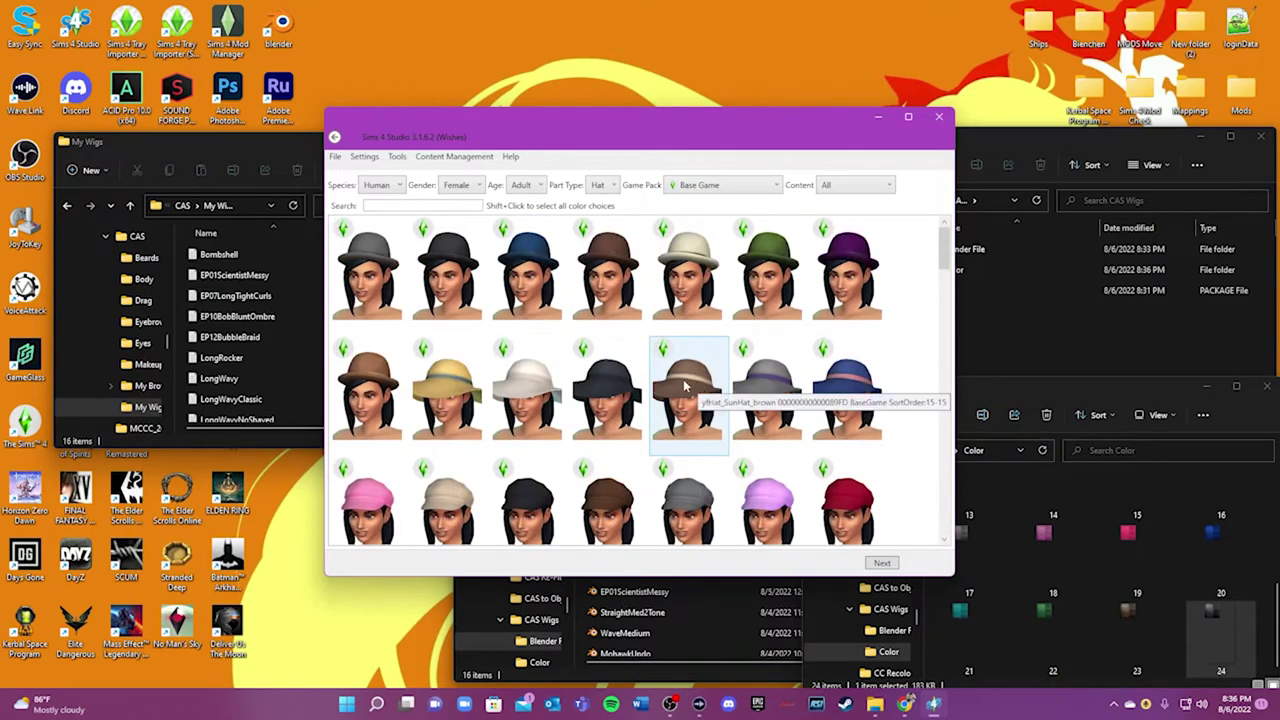
pyautogui.click(728, 186)
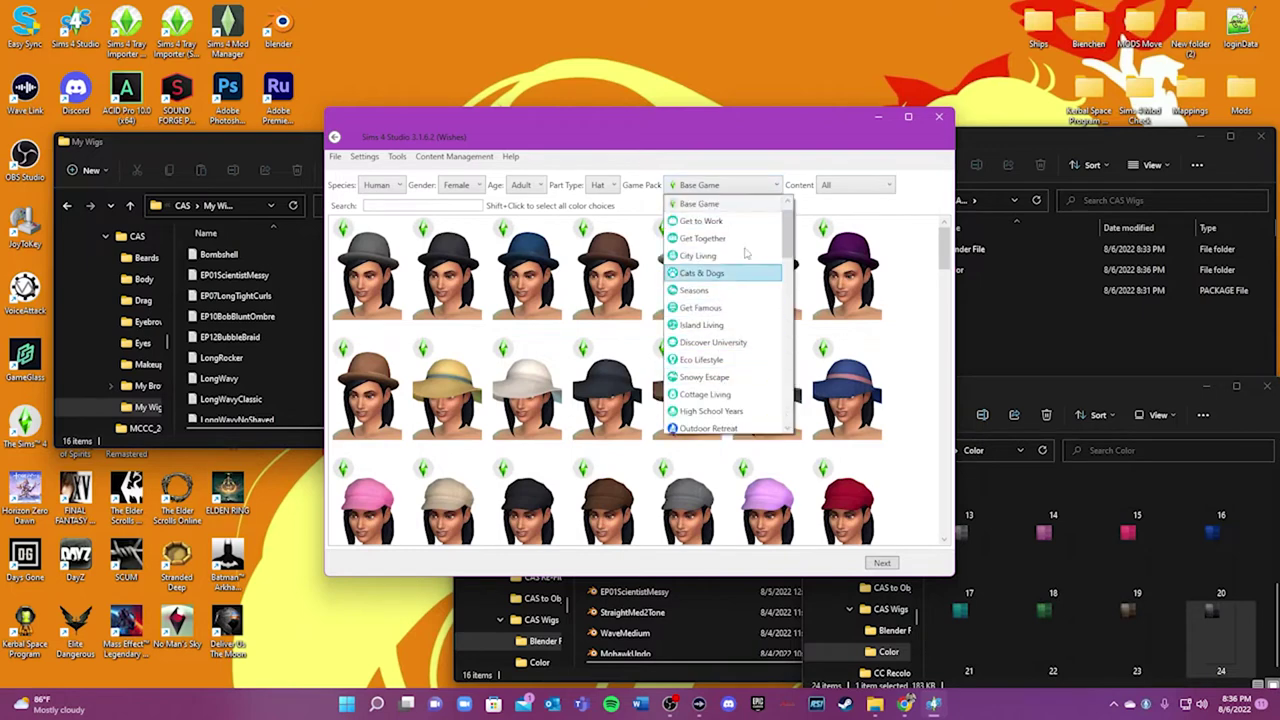
pyautogui.click(714, 205)
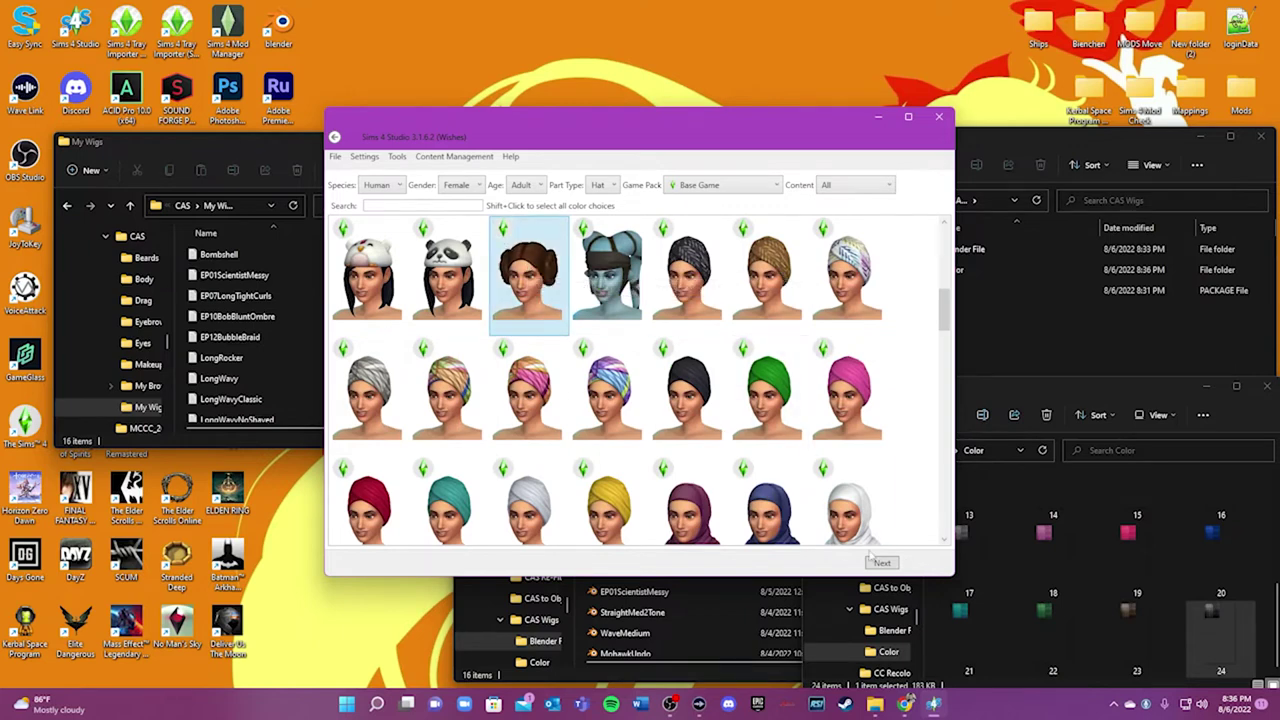
pyautogui.click(881, 564)
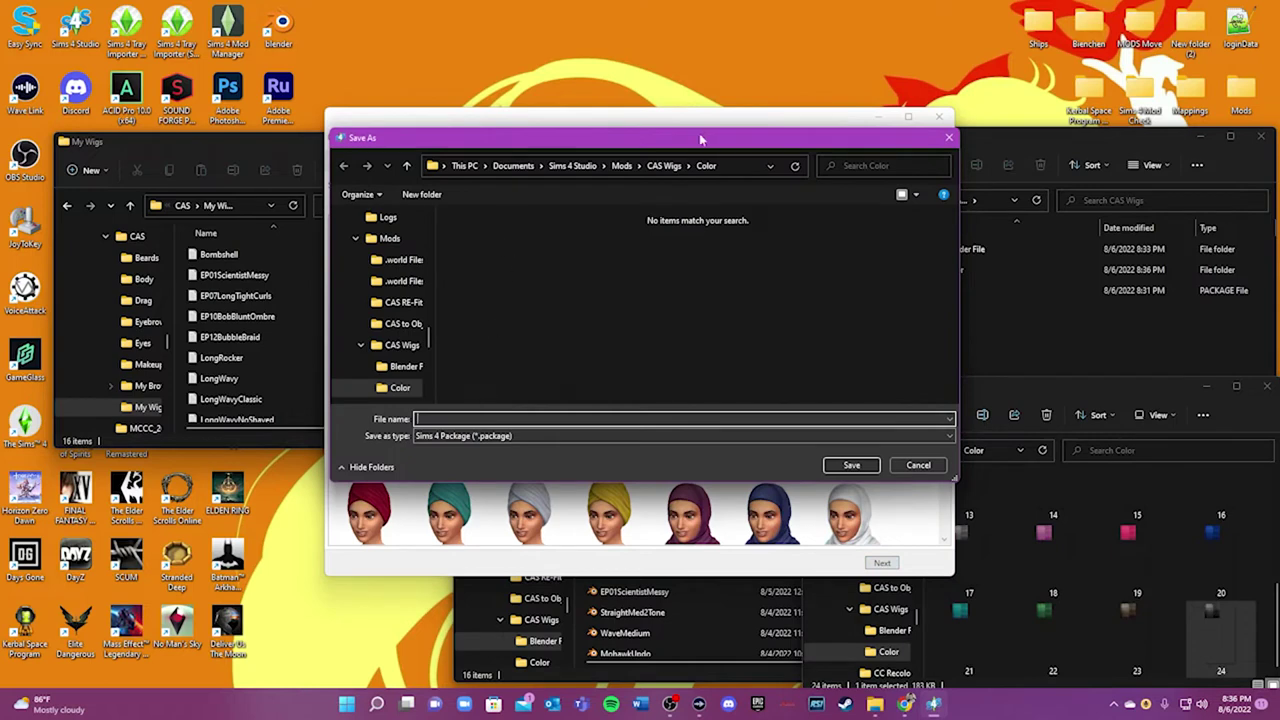
# - Save the new package as LongWavyOverRtShoulder in the CAS Wigs folder
pyautogui.click(664, 166)
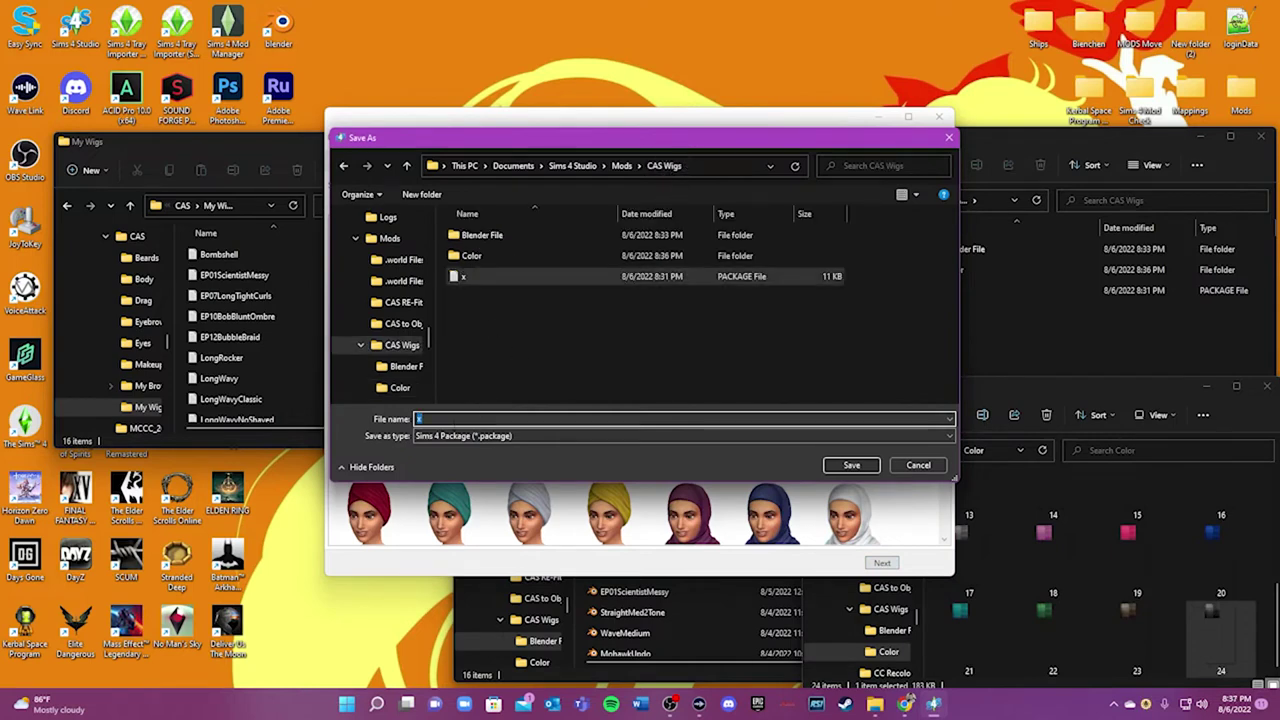
pyautogui.write('LongWavyOverRtShoulder')
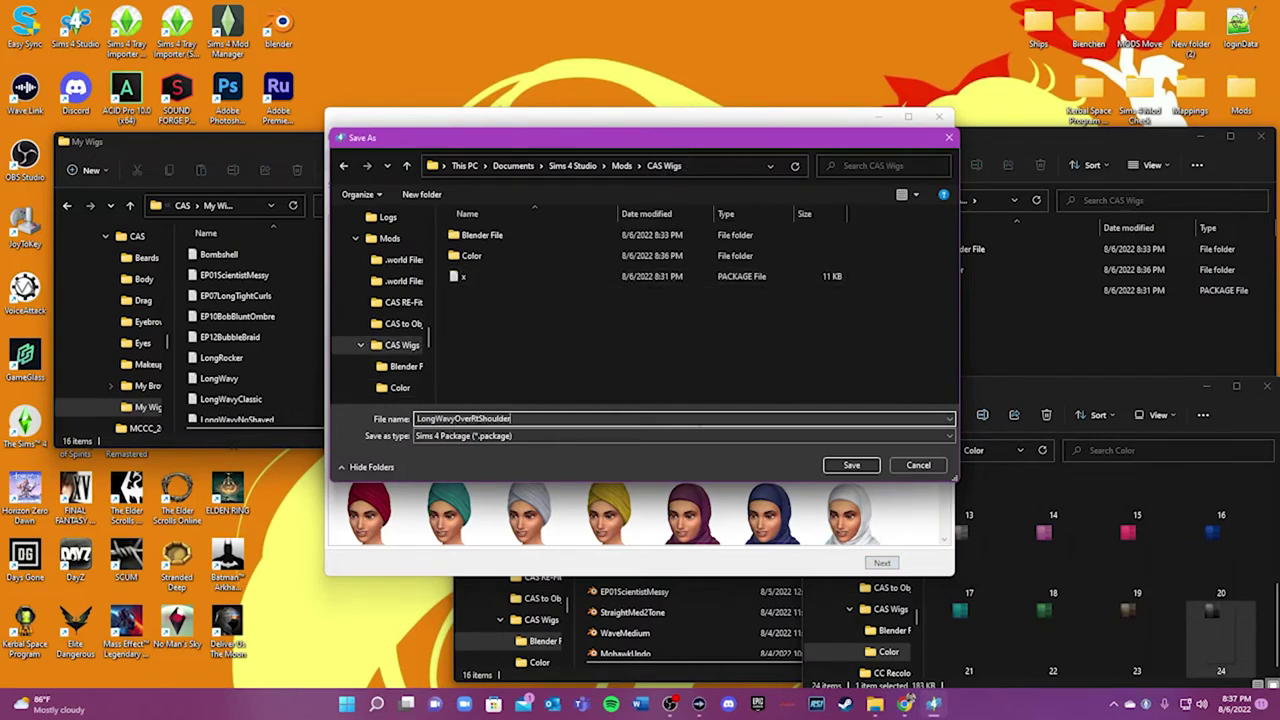
pyautogui.click(852, 466)
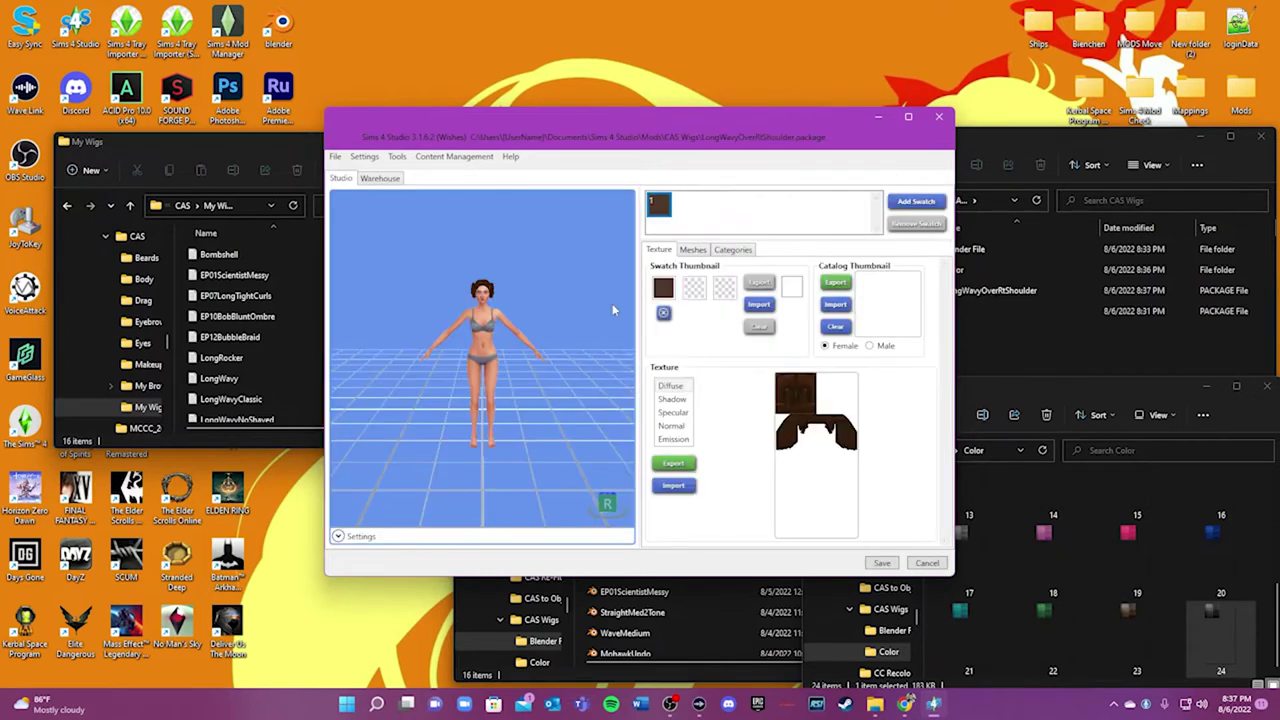
# - Import LongWavyOverRtShoulder.blend from the Blender File folder as the mesh, then rotate to inspect it
pyautogui.click(693, 250)
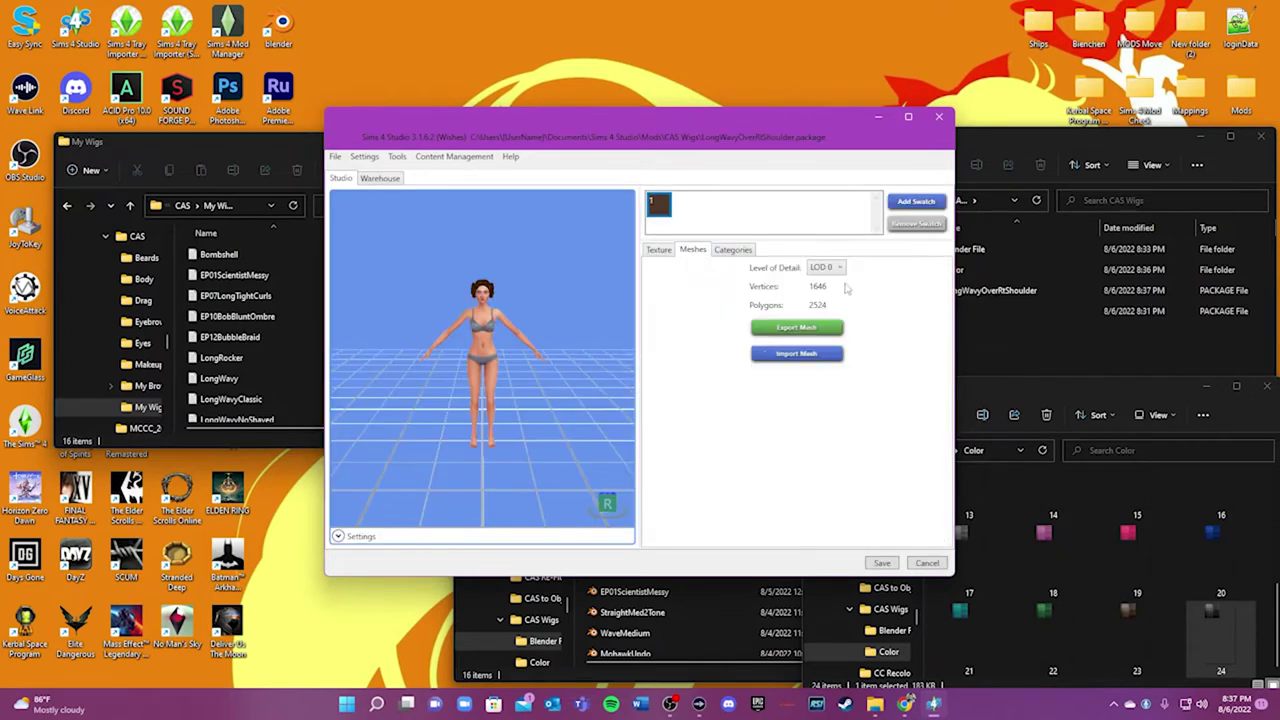
pyautogui.click(787, 355)
pyautogui.doubleClick(558, 236)
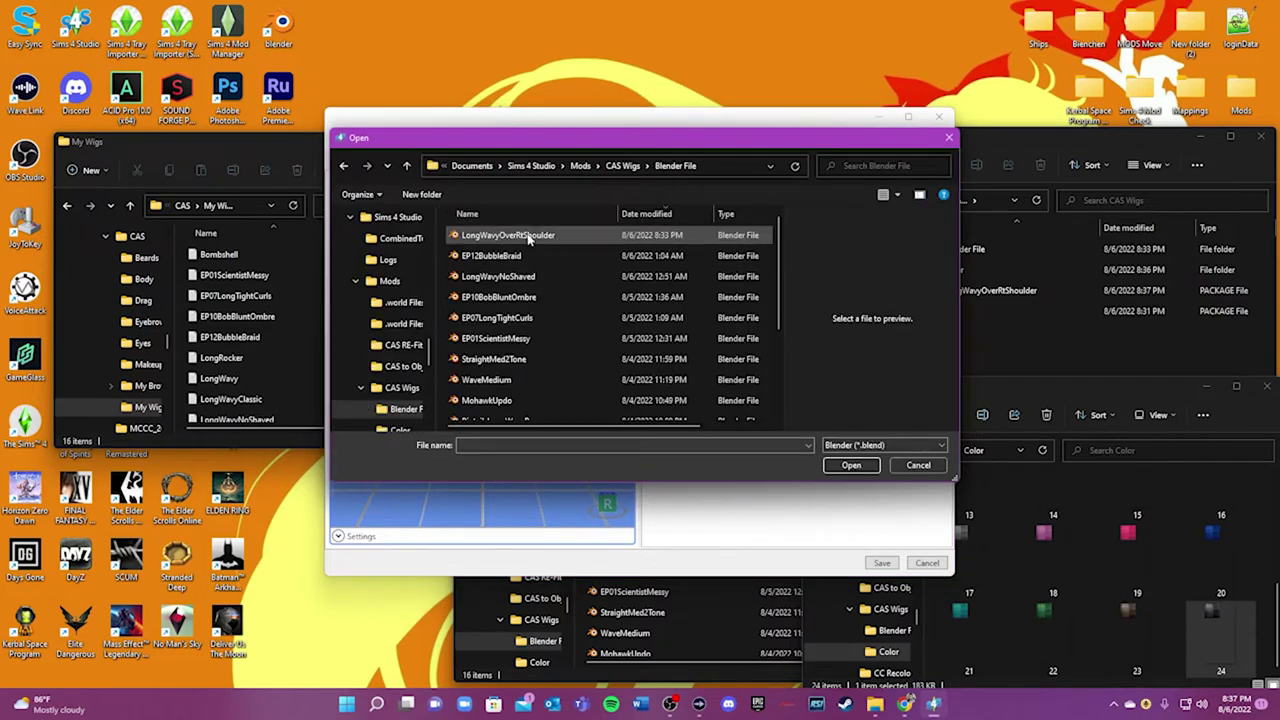
pyautogui.doubleClick(557, 235)
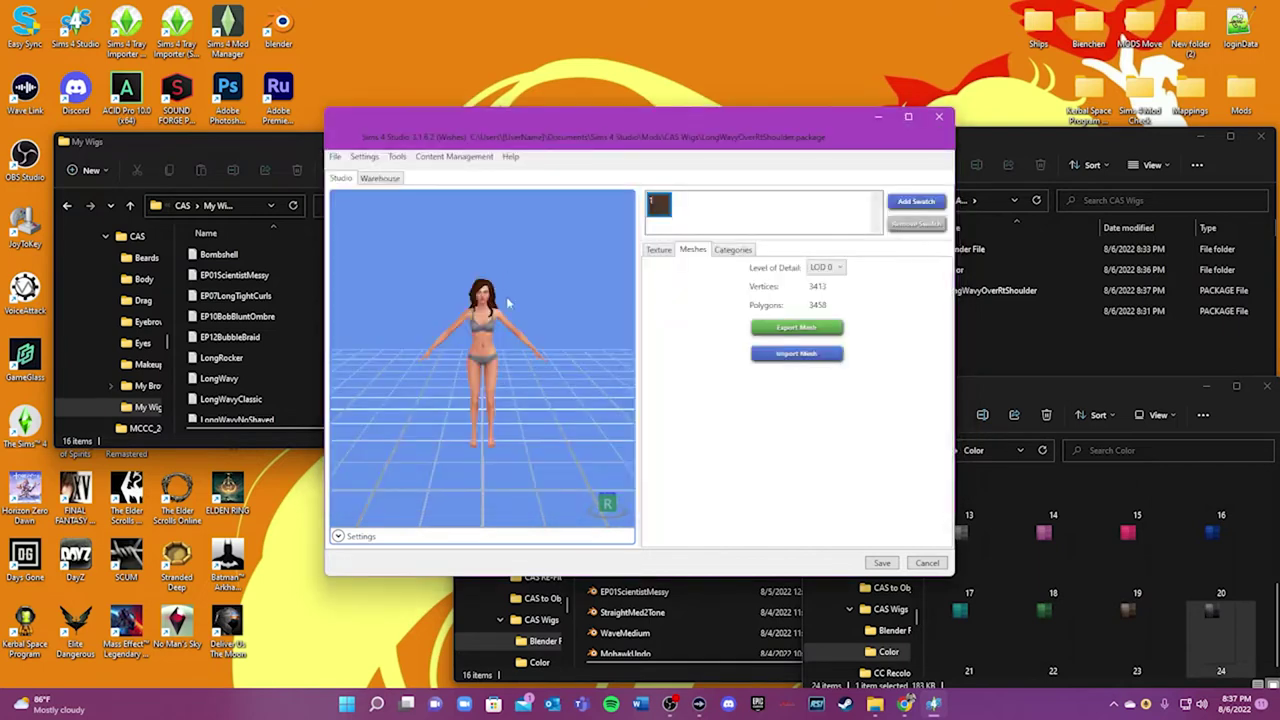
pyautogui.scroll(8, 494, 325)
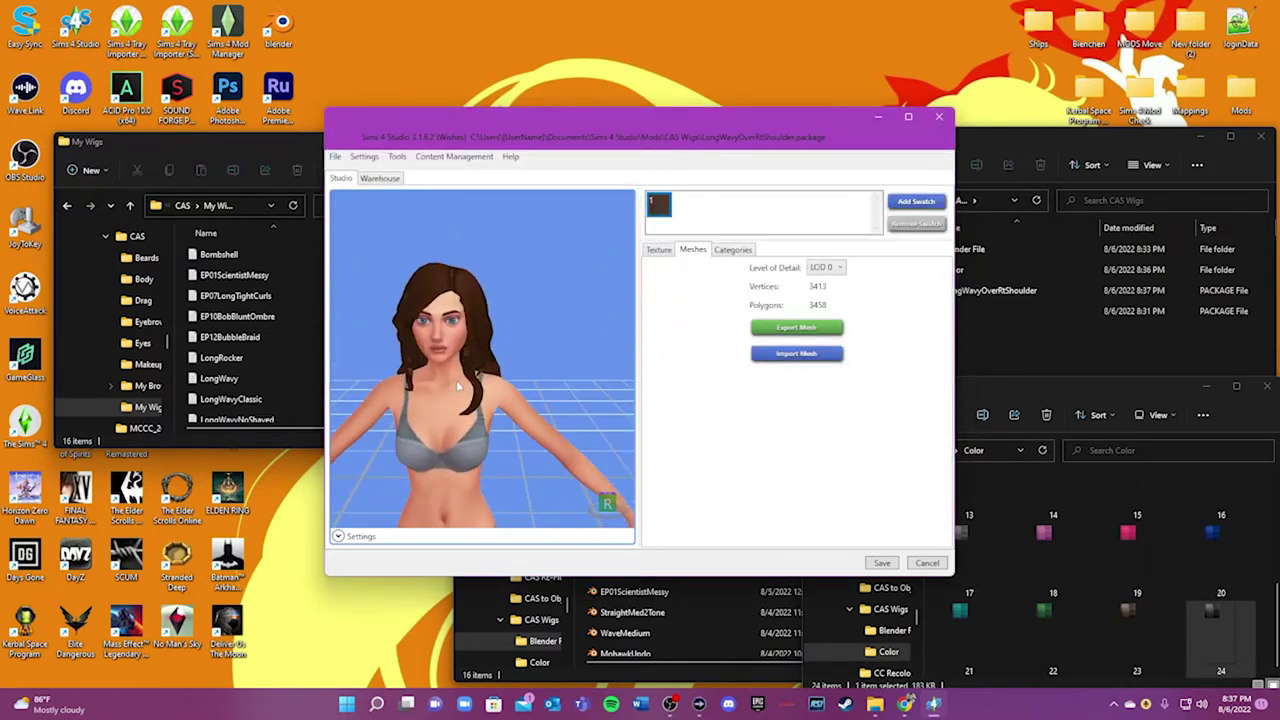
pyautogui.moveTo(479, 327); pyautogui.dragTo(383, 286)
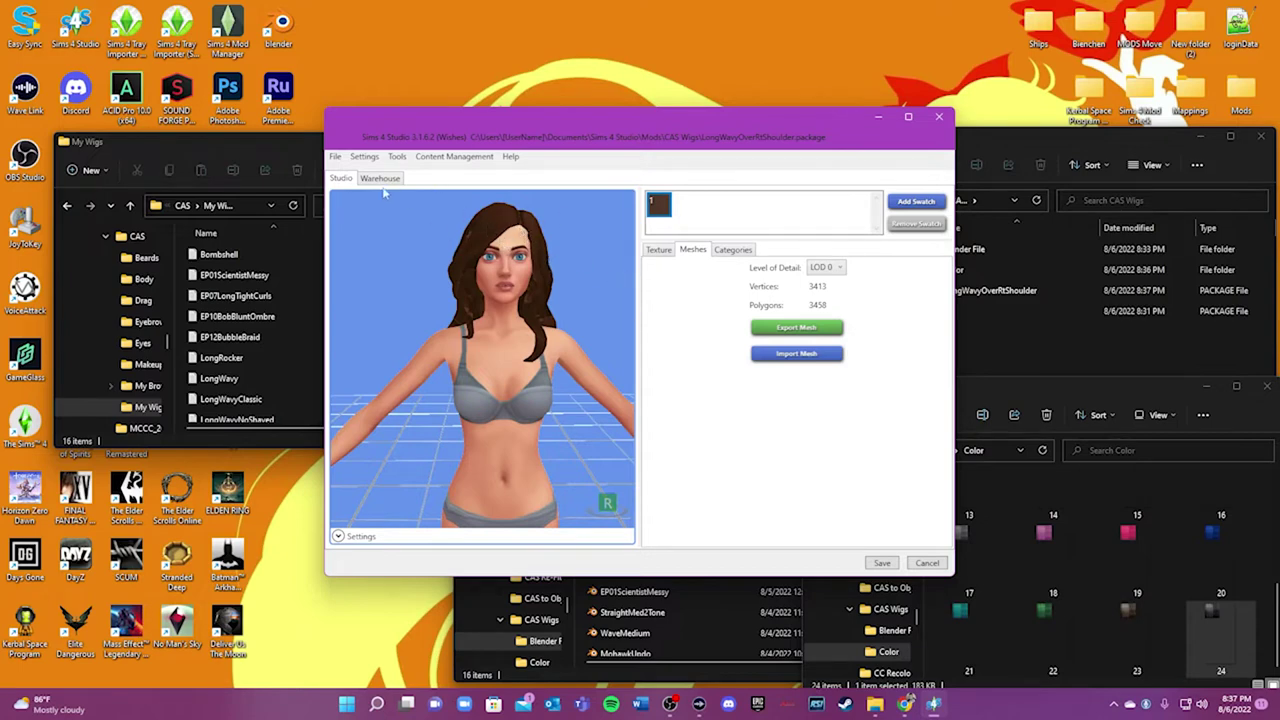
# - Make the Shadow, Specular and Normal maps blank, reselect Diffuse, and view the Categories
pyautogui.click(664, 251)
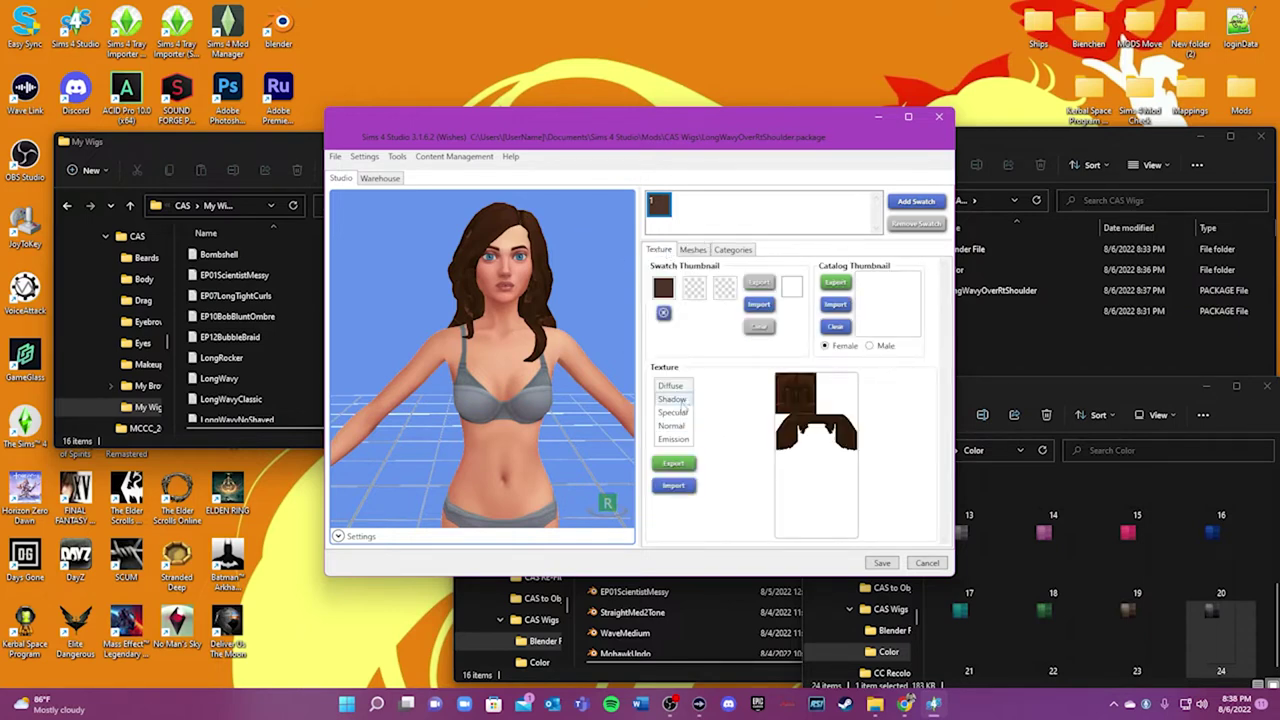
pyautogui.click(674, 399)
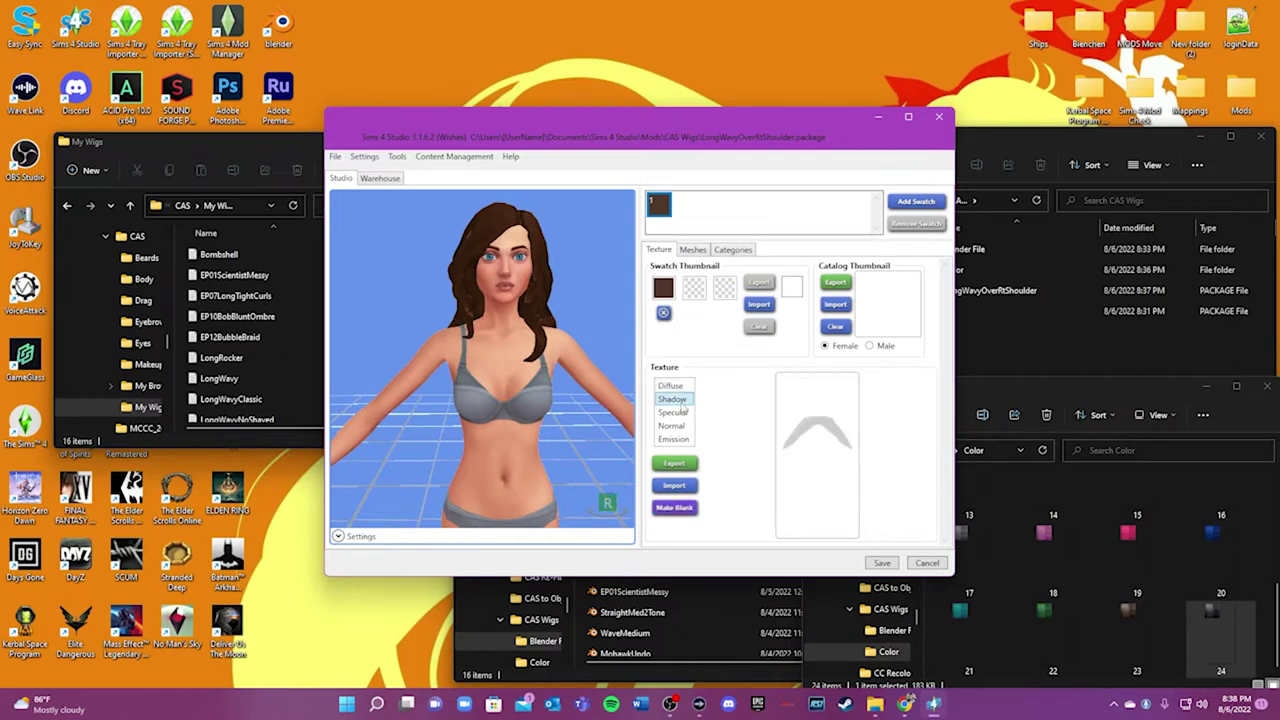
pyautogui.click(674, 508)
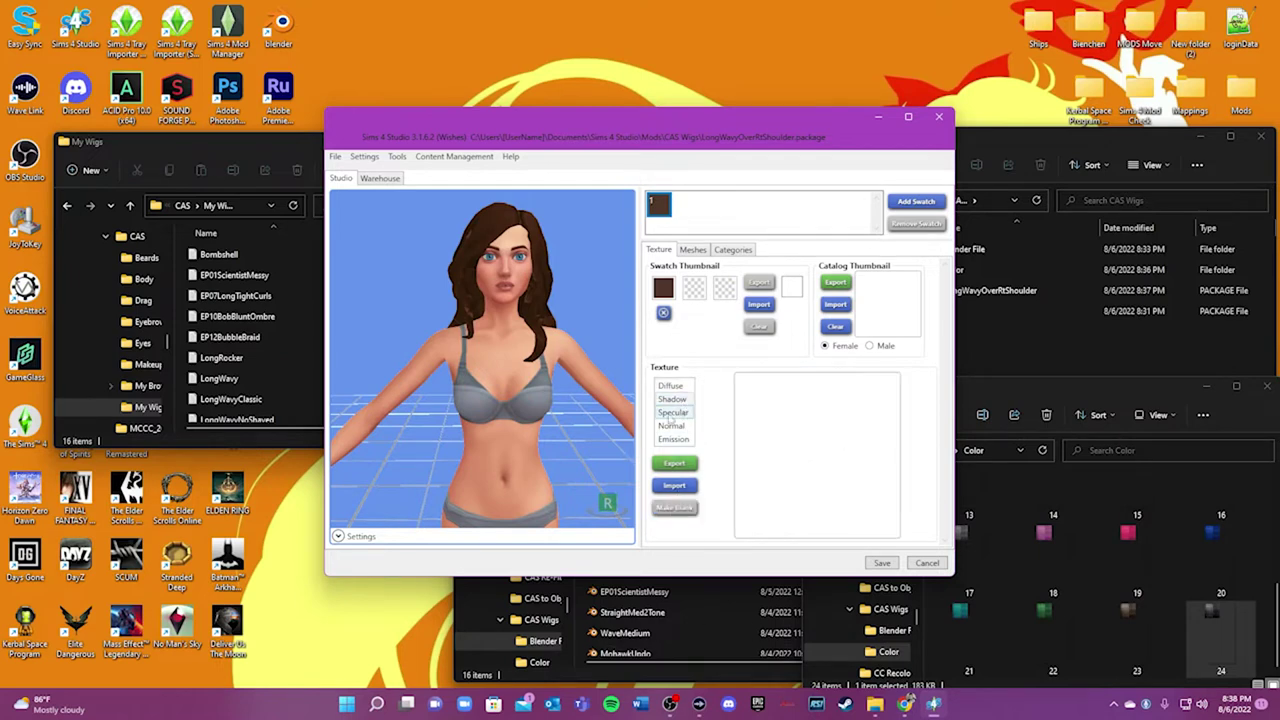
pyautogui.click(671, 413)
pyautogui.click(674, 508)
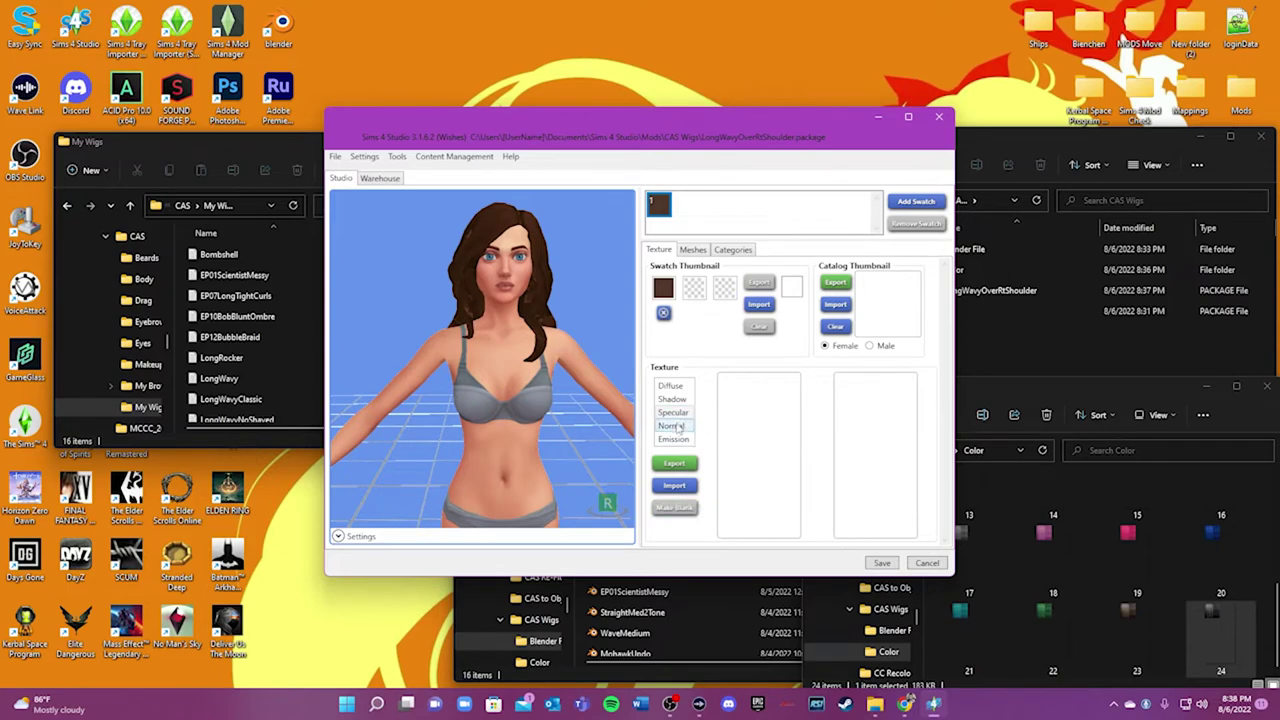
pyautogui.click(670, 426)
pyautogui.click(674, 508)
pyautogui.click(676, 440)
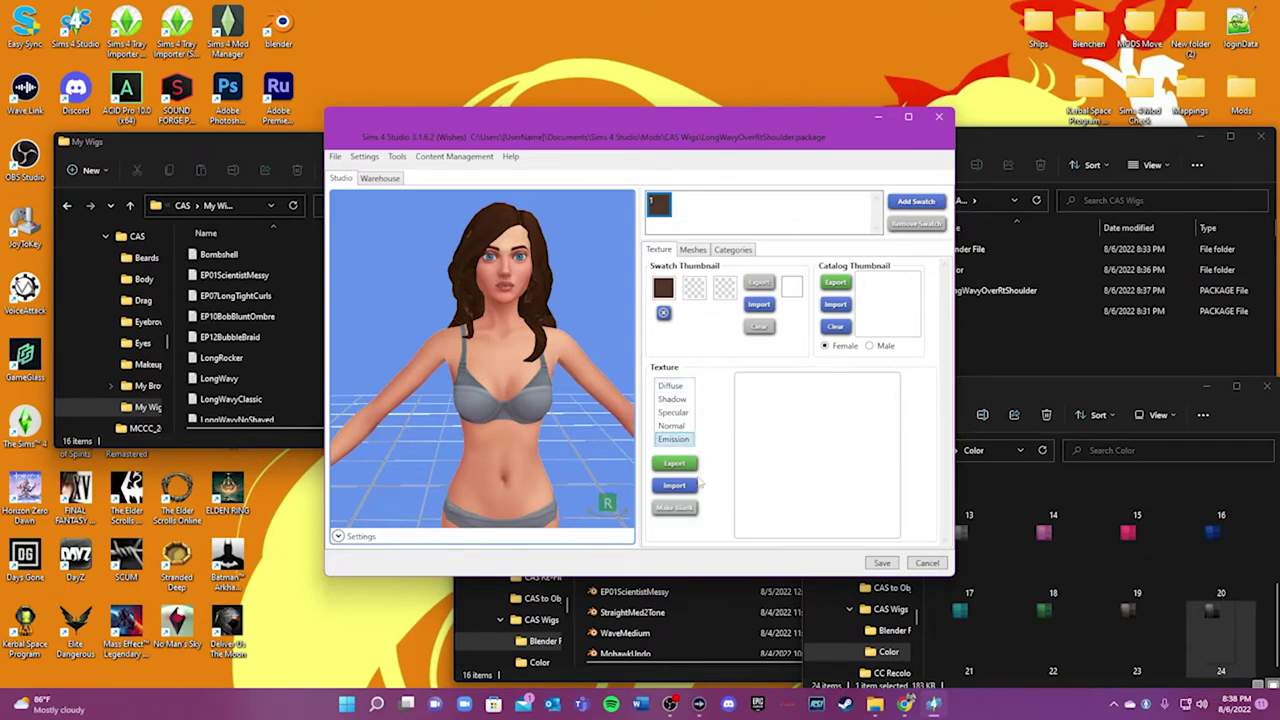
pyautogui.click(672, 387)
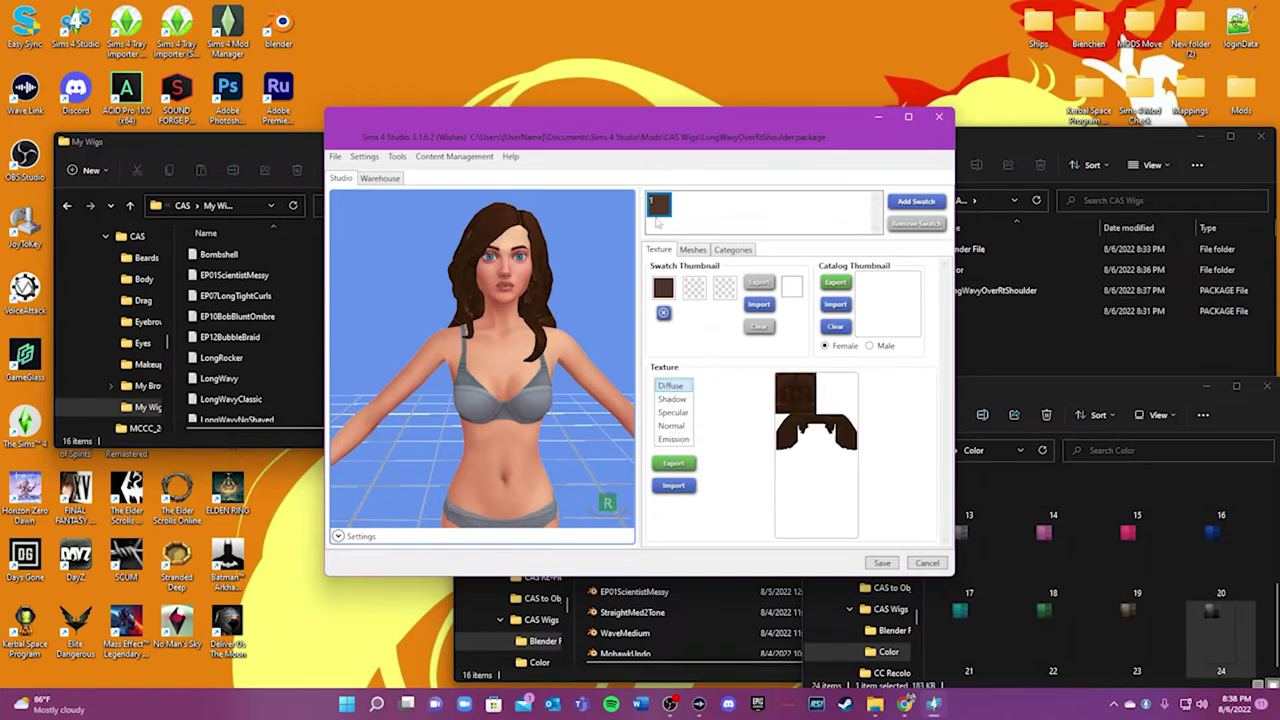
pyautogui.click(734, 250)
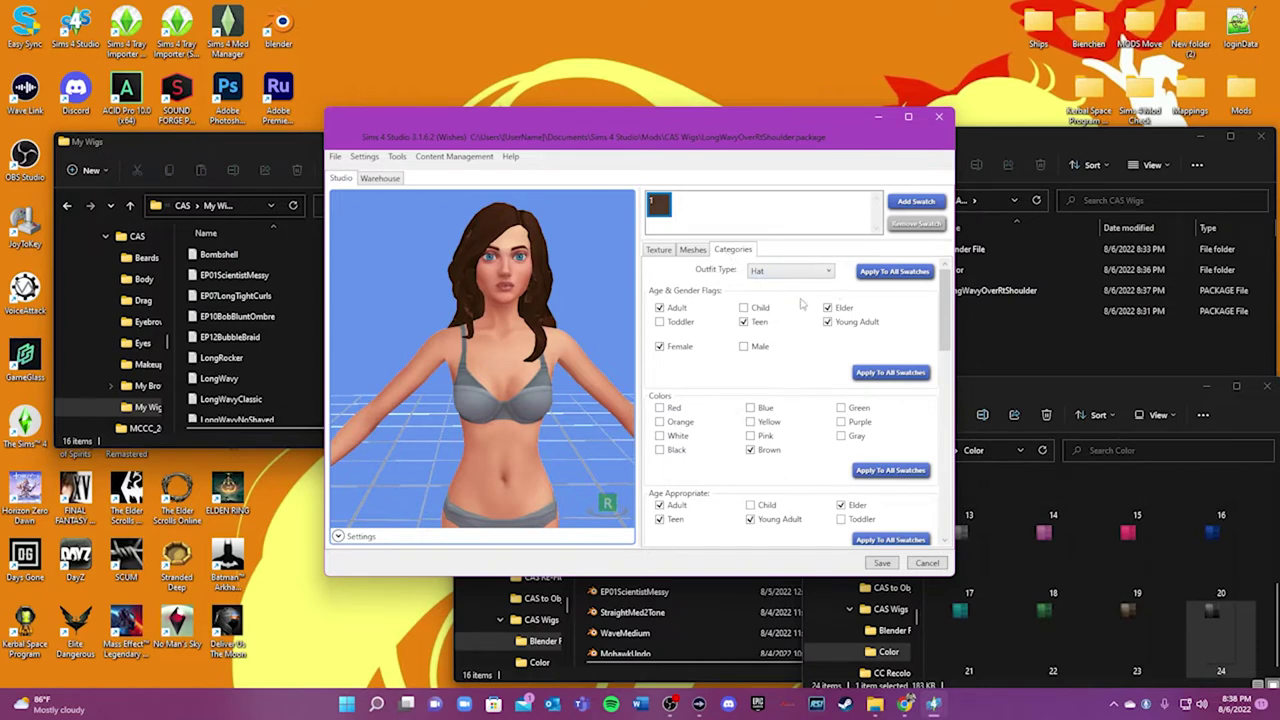
# - Also flag the item for Masculine fashion
pyautogui.scroll(-1, 759, 364)
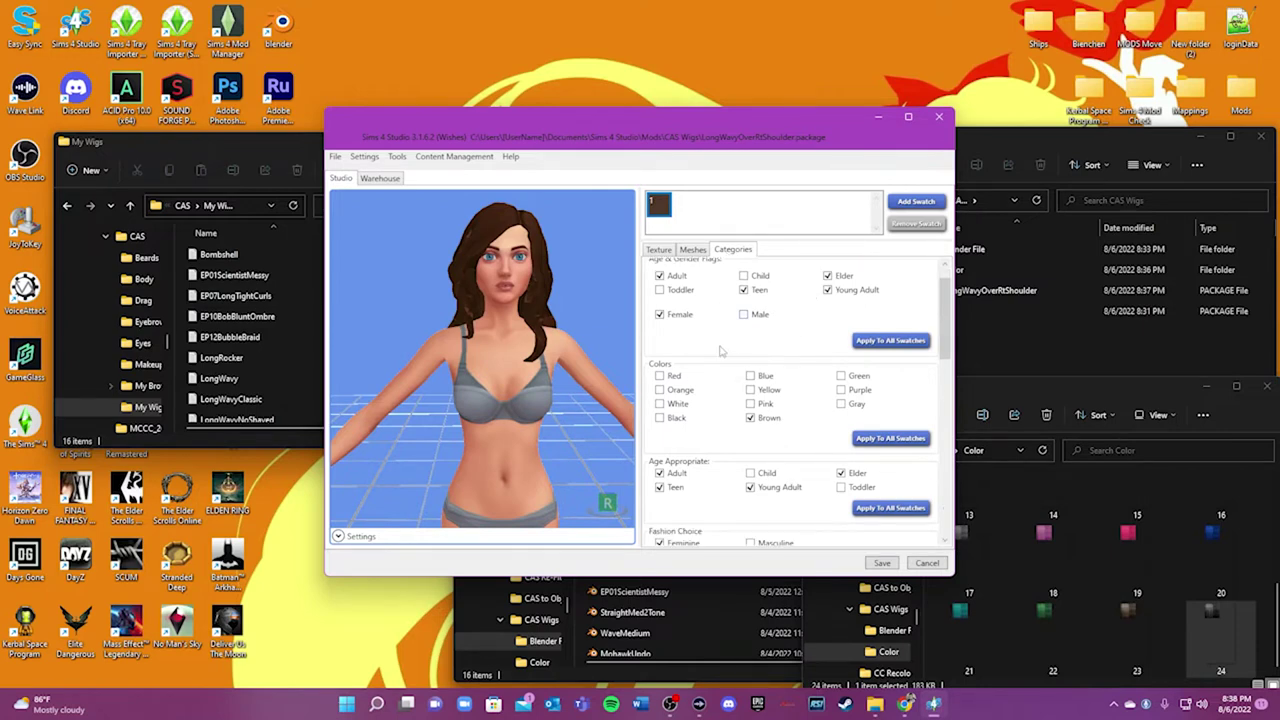
pyautogui.scroll(1, 721, 351)
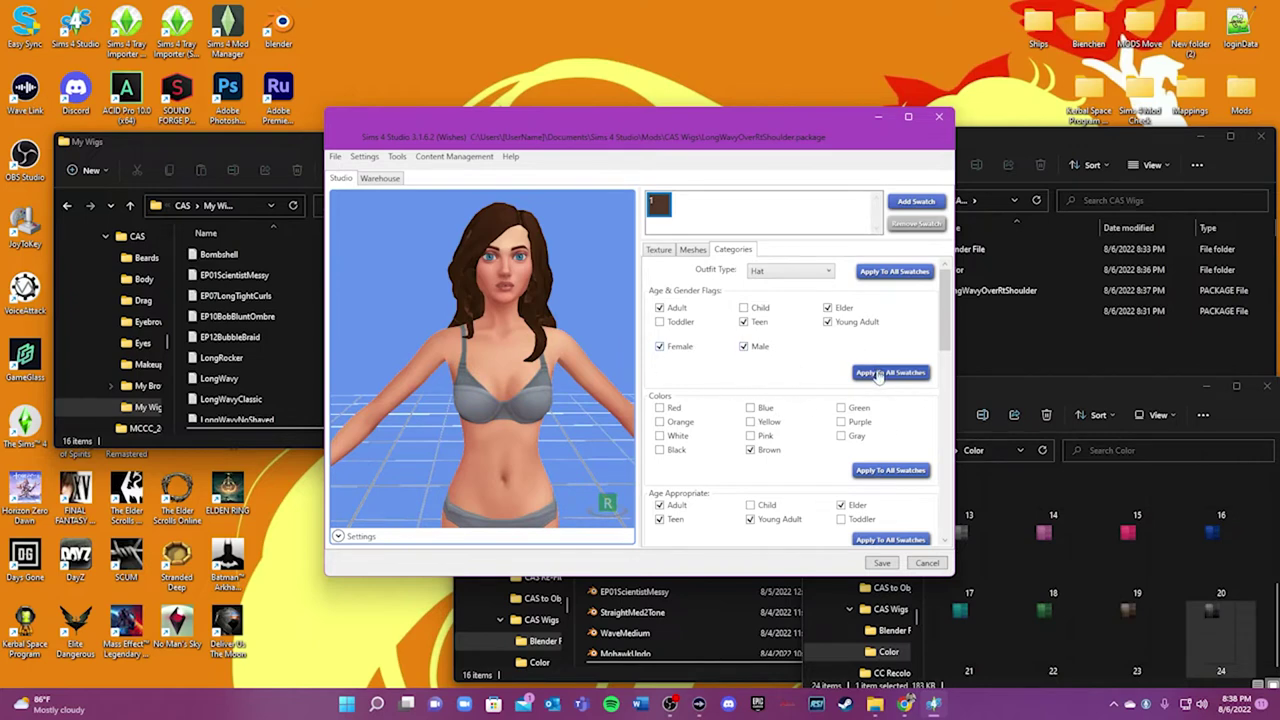
pyautogui.scroll(-4, 770, 380)
pyautogui.click(751, 384)
# - Uncheck Situation; check Sleep, Cold Weather, Witch, Formal, Nude, Hot Weather, Swimwear, Everyday, Athletic
pyautogui.scroll(-1, 727, 398)
pyautogui.scroll(-1, 729, 397)
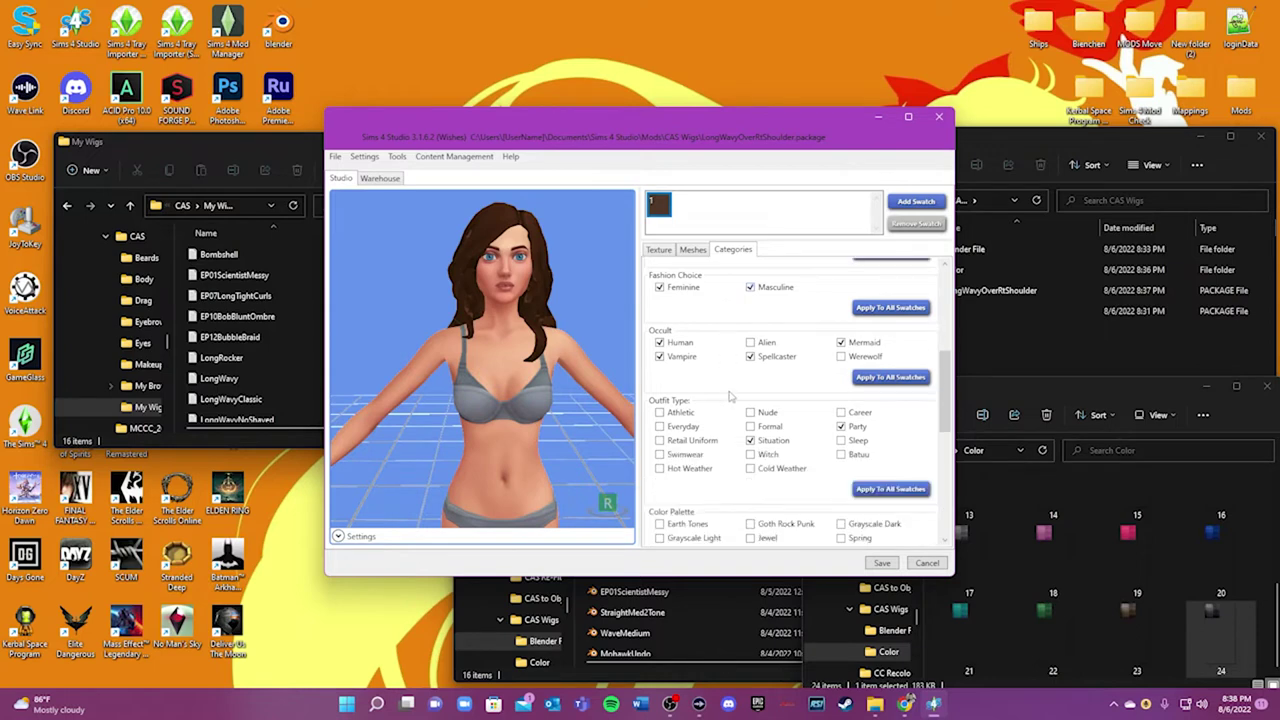
pyautogui.scroll(-1, 724, 397)
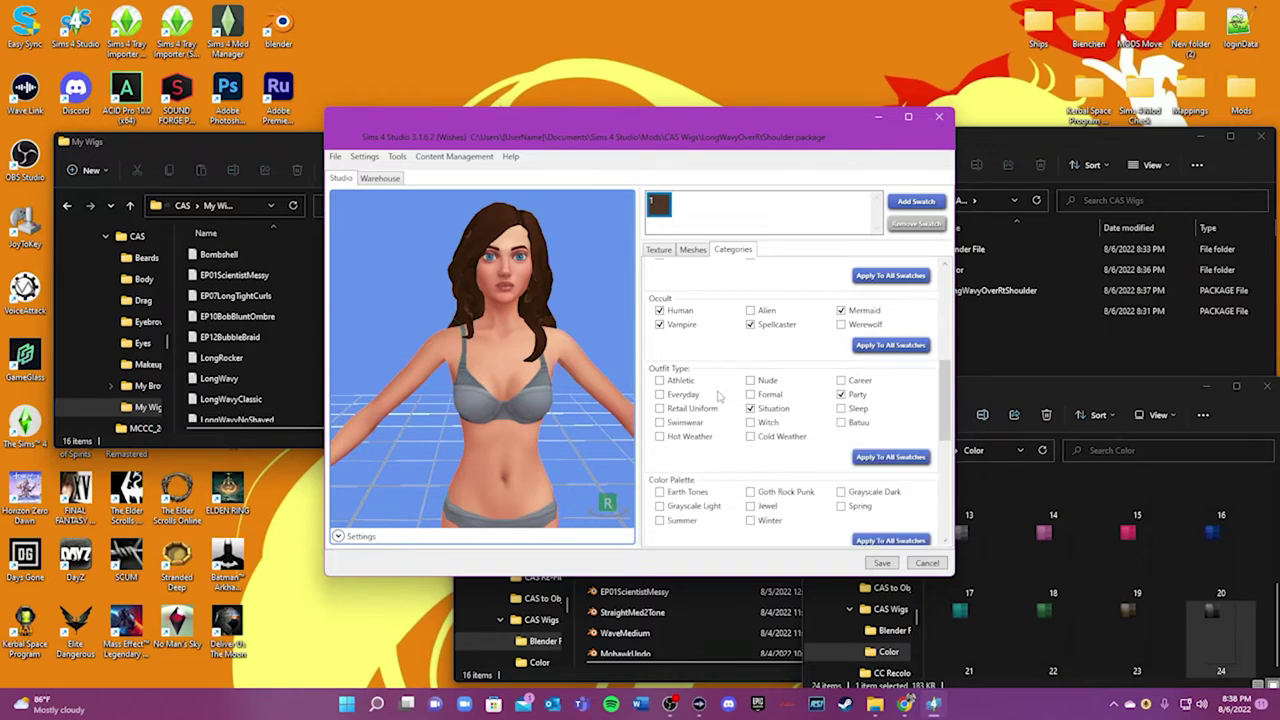
pyautogui.scroll(-1, 742, 354)
pyautogui.scroll(-1, 740, 354)
pyautogui.click(751, 345)
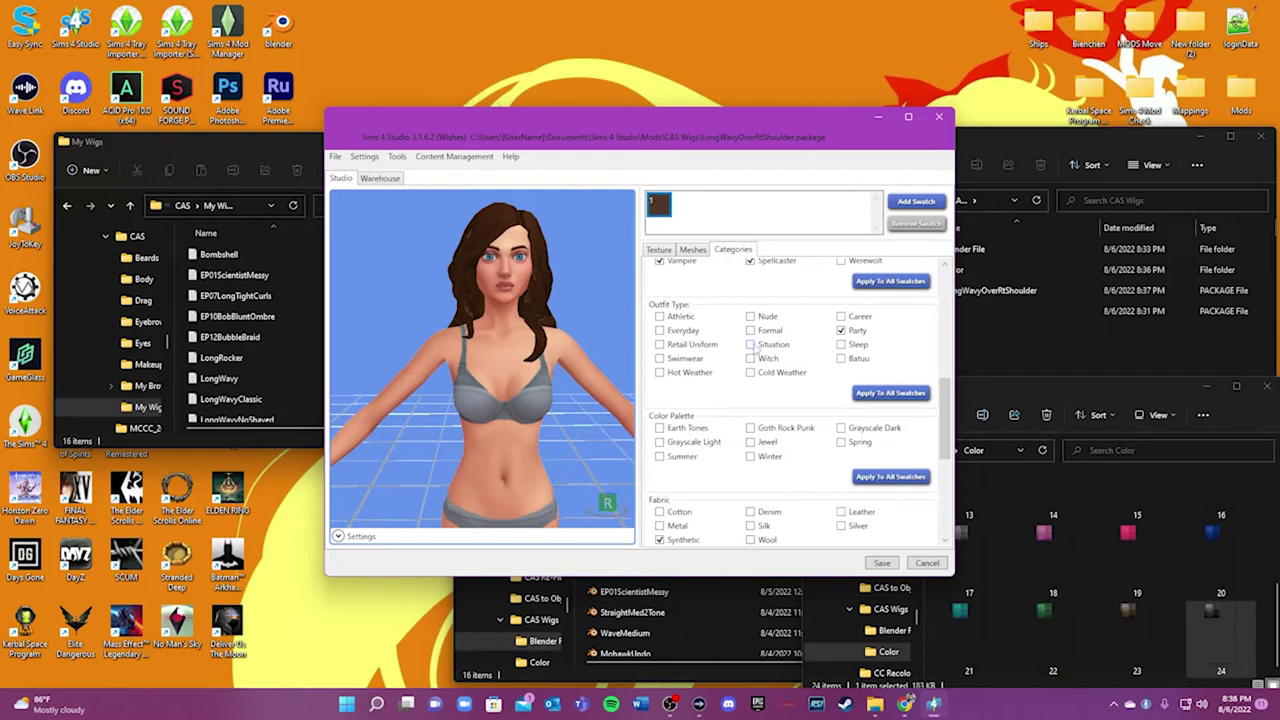
pyautogui.click(841, 345)
pyautogui.click(751, 372)
pyautogui.click(751, 358)
pyautogui.click(751, 330)
pyautogui.click(751, 316)
pyautogui.click(659, 372)
pyautogui.click(659, 358)
pyautogui.click(659, 330)
pyautogui.click(659, 316)
# - Uncheck Allow For Random in the Part Flags
pyautogui.scroll(-2, 762, 362)
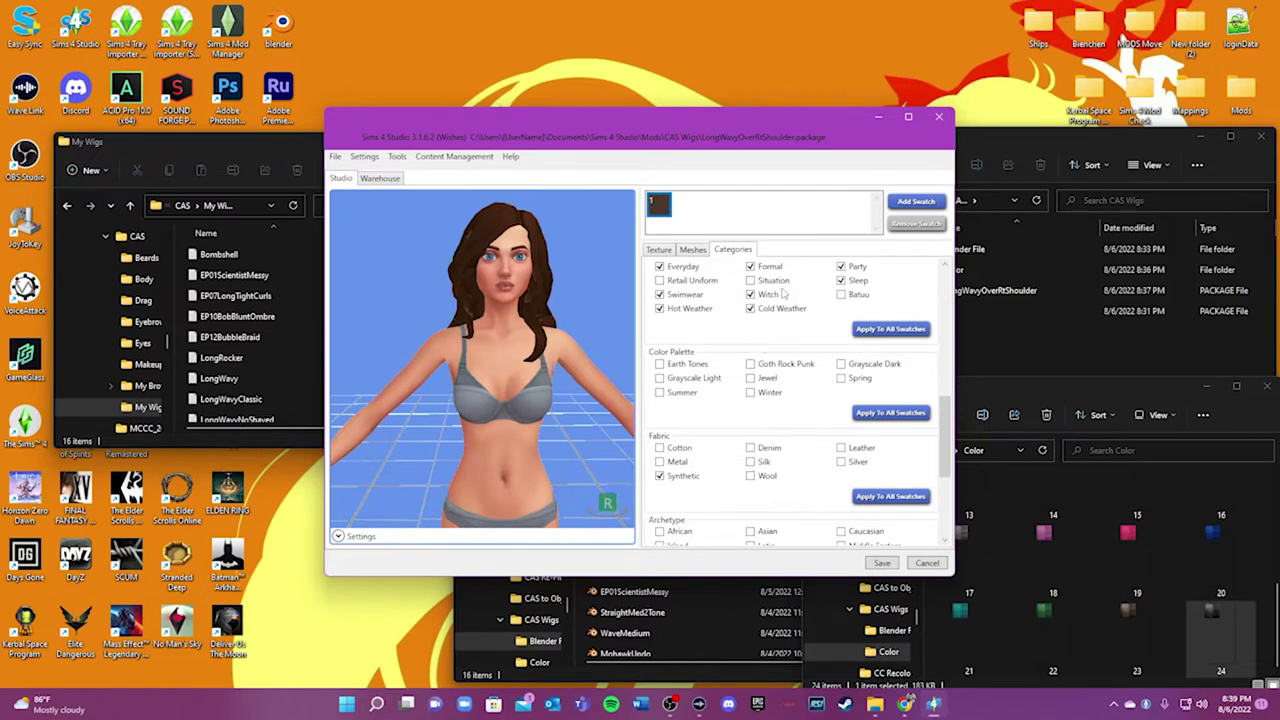
pyautogui.scroll(2, 851, 371)
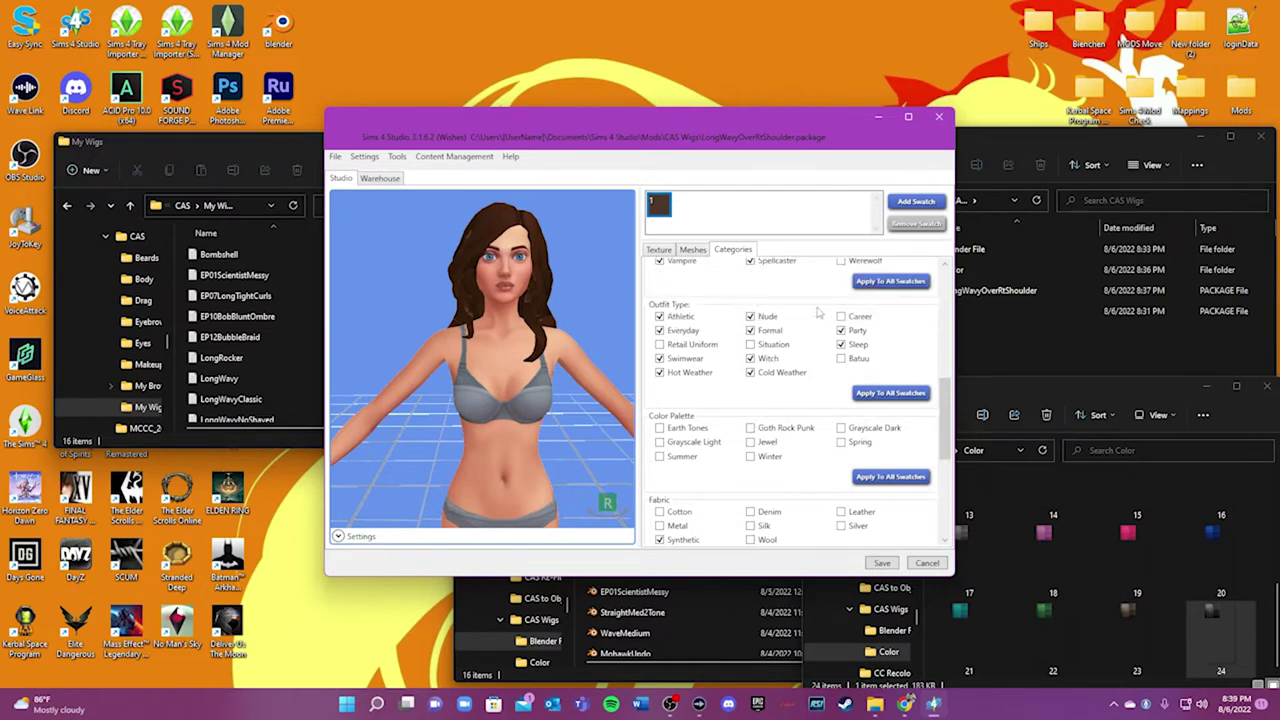
pyautogui.scroll(1, 778, 326)
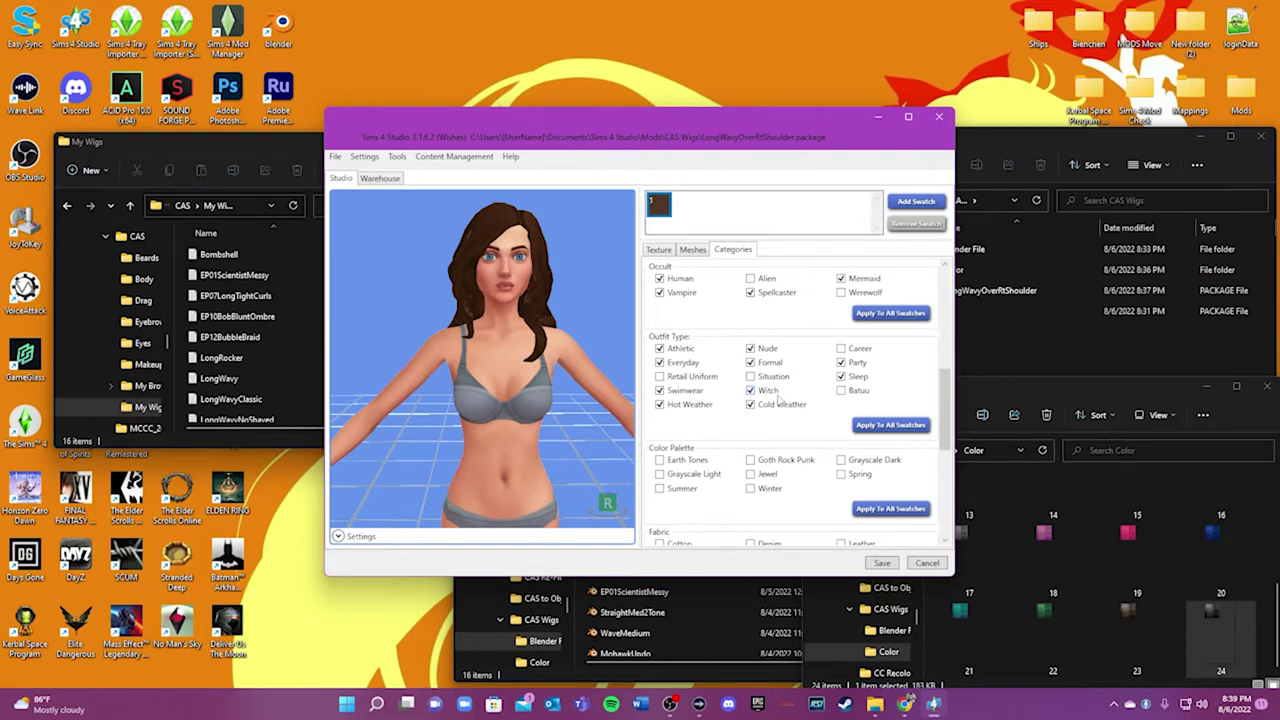
pyautogui.scroll(-10, 787, 398)
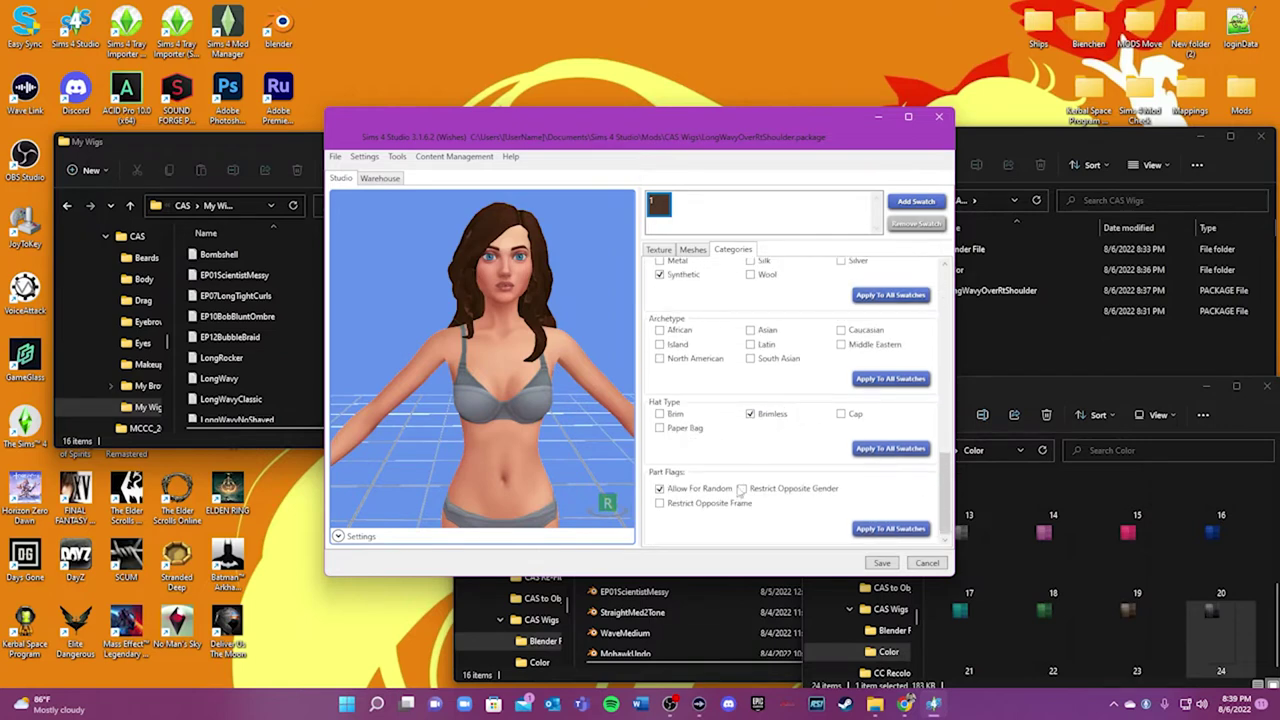
pyautogui.click(660, 490)
# - Uncheck the Brown colour tag under Colors
pyautogui.scroll(3, 826, 513)
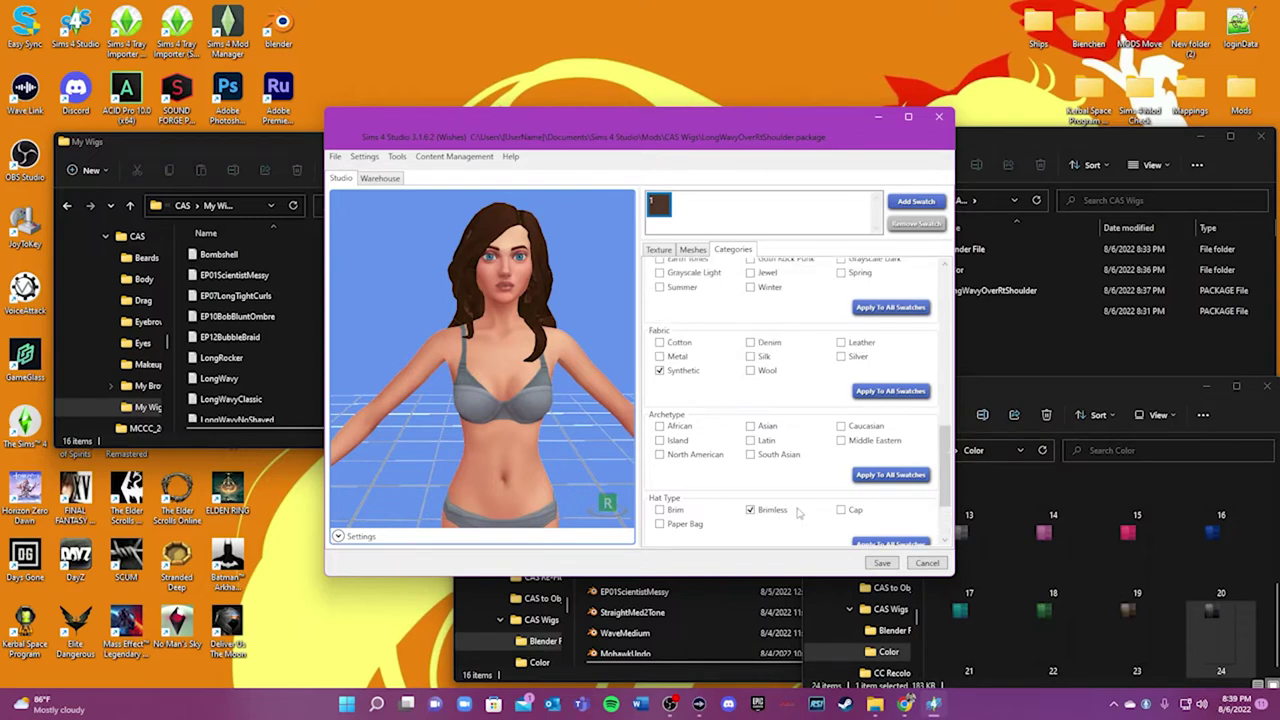
pyautogui.scroll(12, 798, 513)
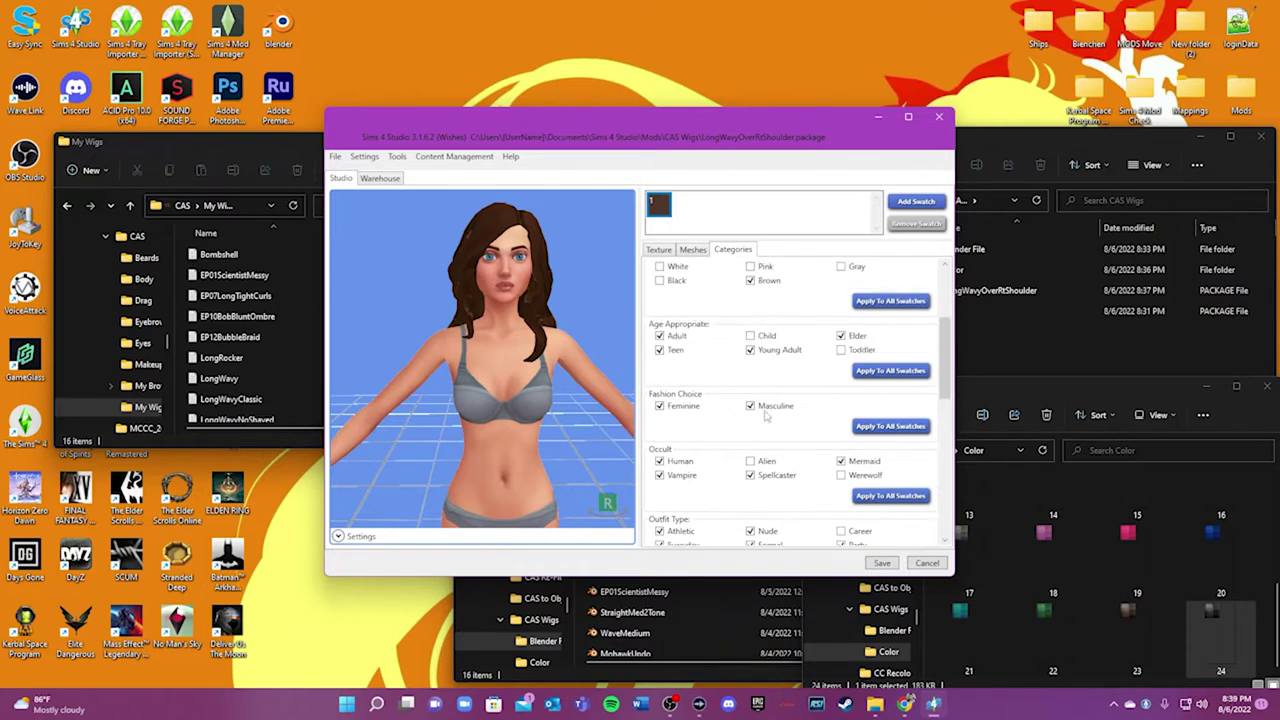
pyautogui.scroll(5, 766, 418)
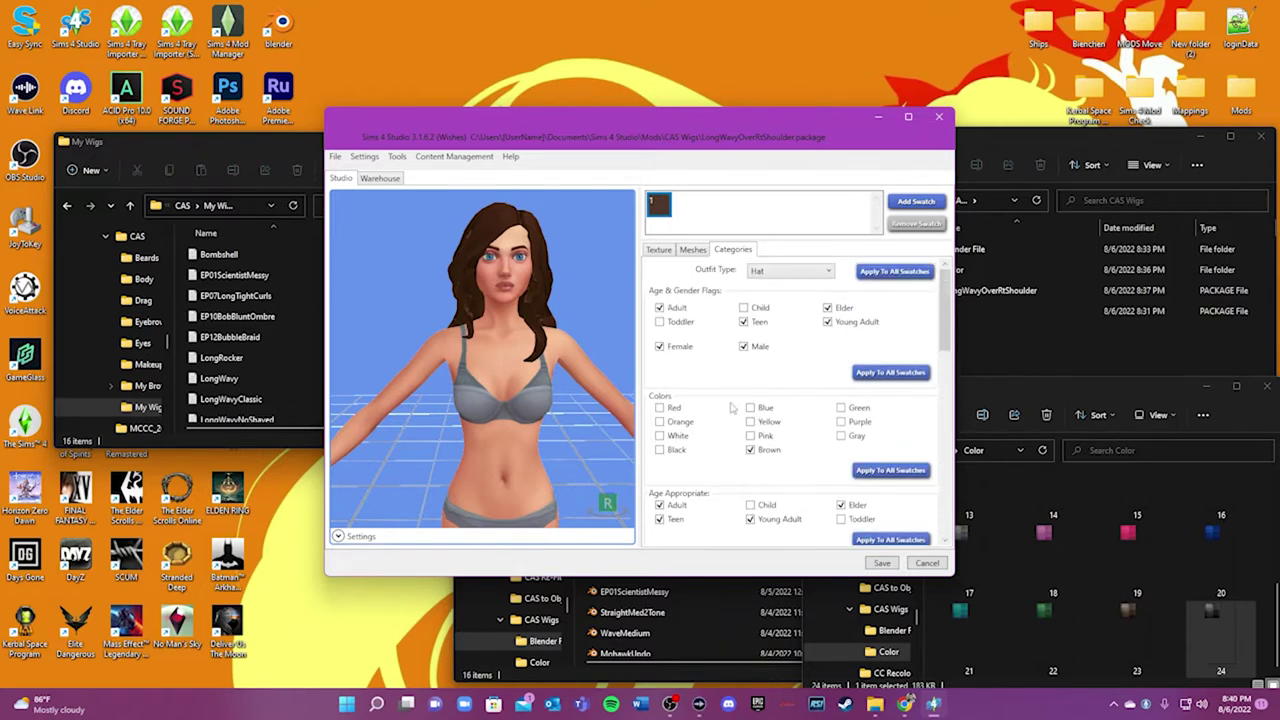
pyautogui.click(751, 450)
pyautogui.scroll(-15, 763, 447)
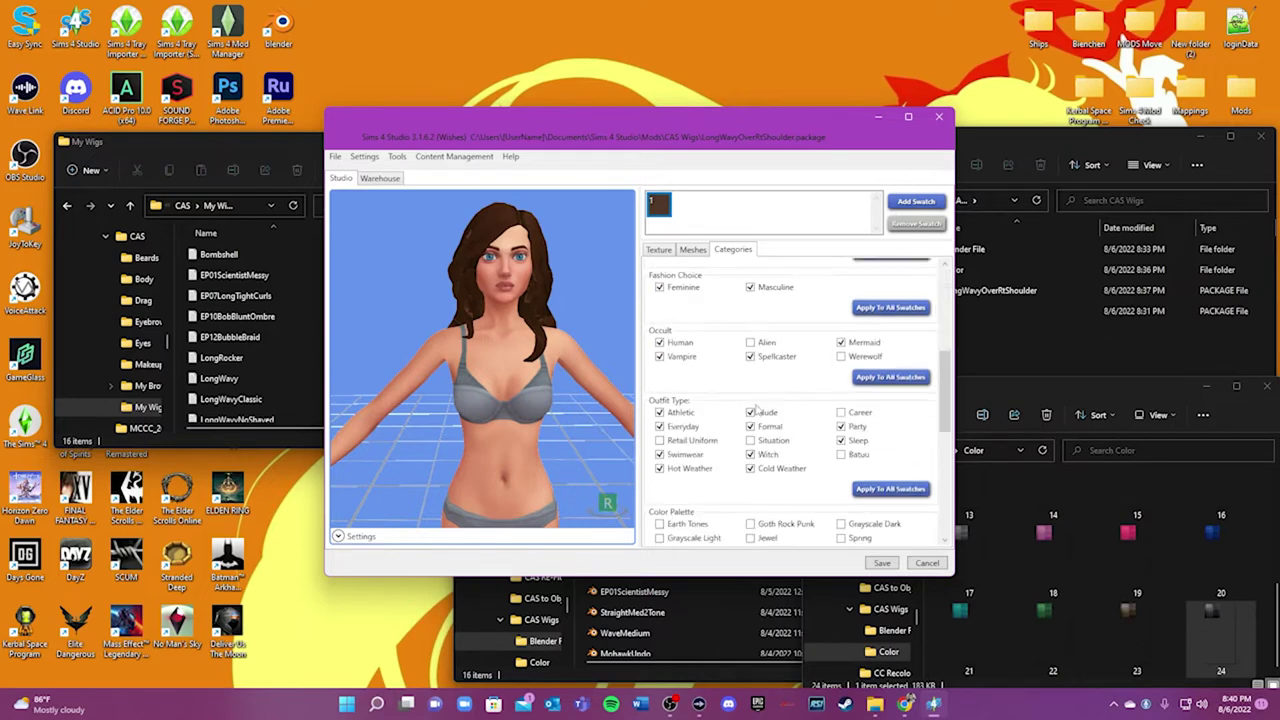
# - Show the swatch textures with the Diffuse map selected
pyautogui.click(659, 249)
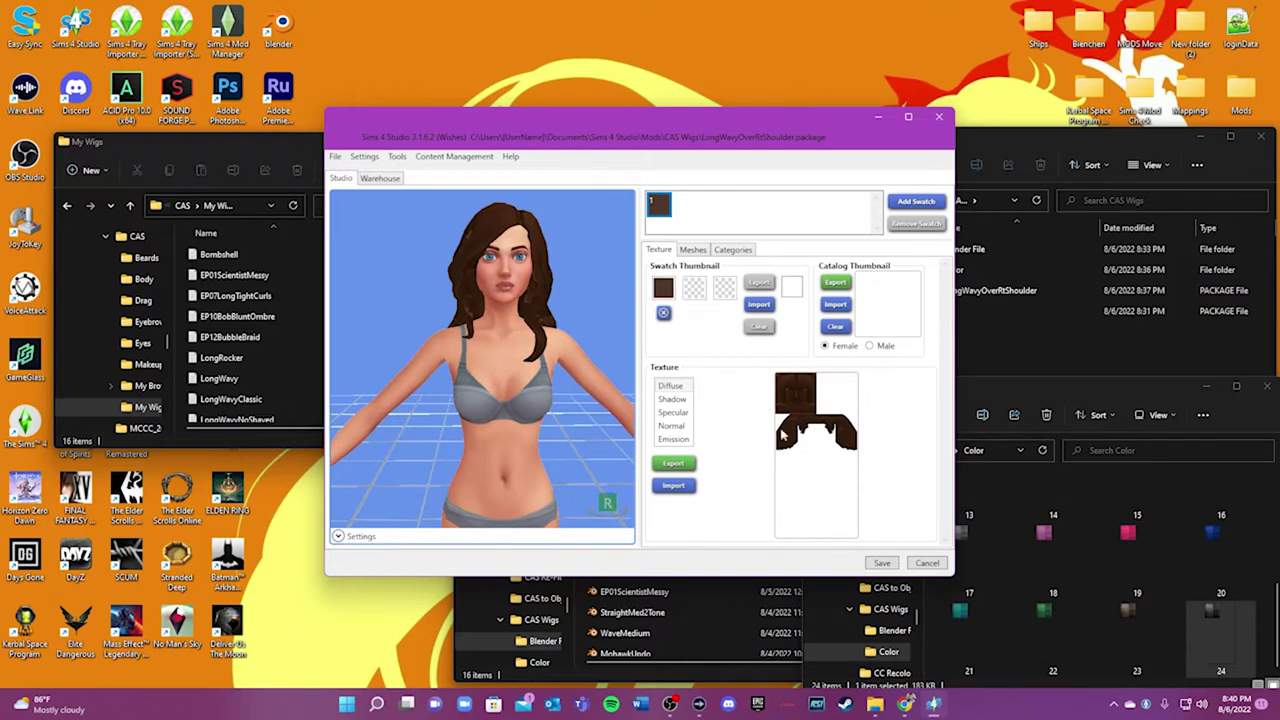
pyautogui.click(671, 412)
pyautogui.click(670, 385)
# - Add eleven new swatches, then select swatch 1
pyautogui.click(916, 202)
pyautogui.click(916, 202)
pyautogui.click(916, 202)
pyautogui.click(916, 202)
pyautogui.click(916, 202)
pyautogui.click(916, 202)
pyautogui.click(916, 202)
pyautogui.click(916, 202)
pyautogui.click(916, 202)
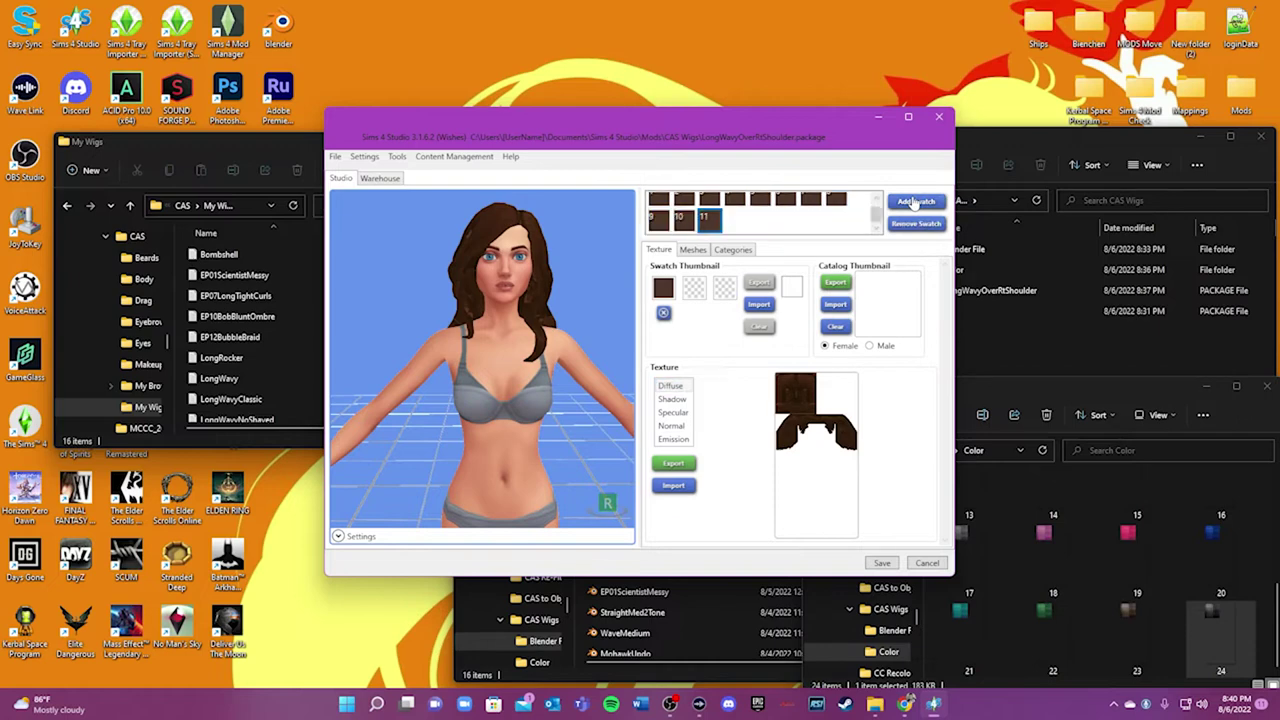
pyautogui.click(916, 202)
pyautogui.click(916, 202)
pyautogui.click(916, 202)
pyautogui.click(916, 202)
pyautogui.click(916, 202)
pyautogui.click(916, 202)
pyautogui.click(916, 202)
pyautogui.click(916, 202)
pyautogui.click(916, 202)
pyautogui.click(916, 202)
pyautogui.scroll(2, 790, 235)
pyautogui.click(654, 203)
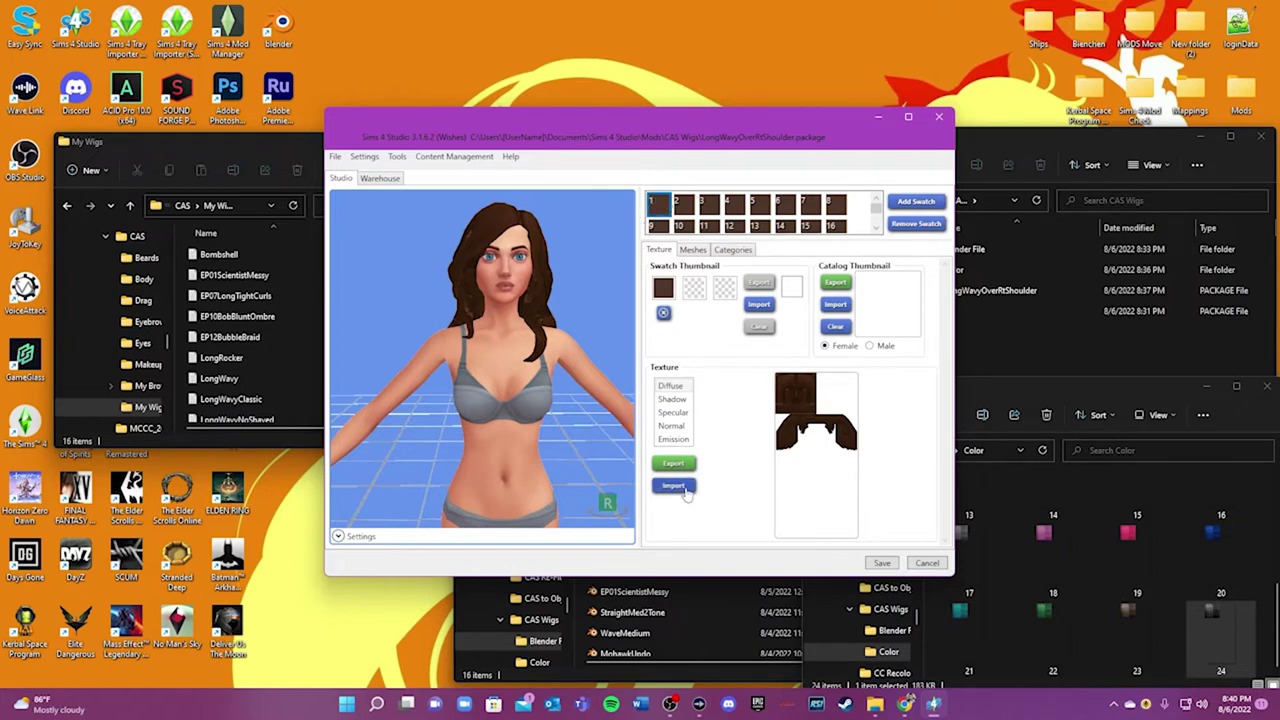
# - Import Color-folder images 1 and 2 as diffuse textures for swatches 1 and 2
pyautogui.click(675, 487)
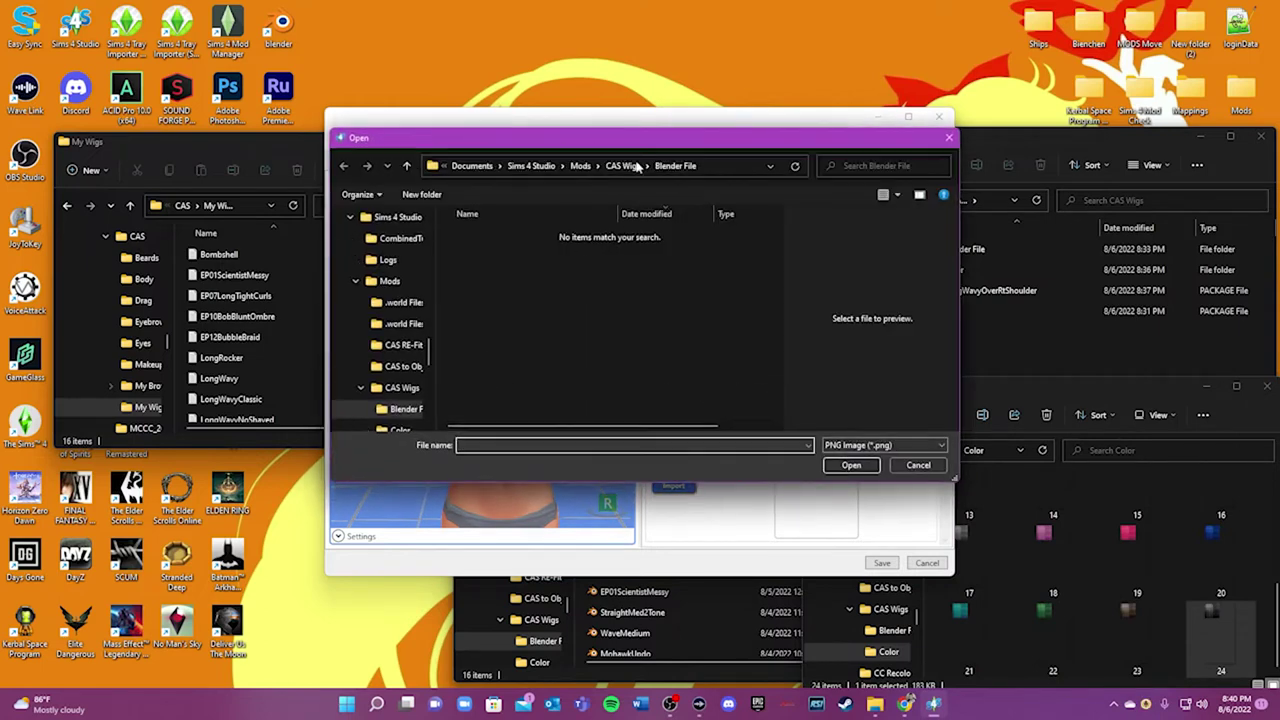
pyautogui.hotkey('alt', 'Up')
pyautogui.doubleClick(470, 257)
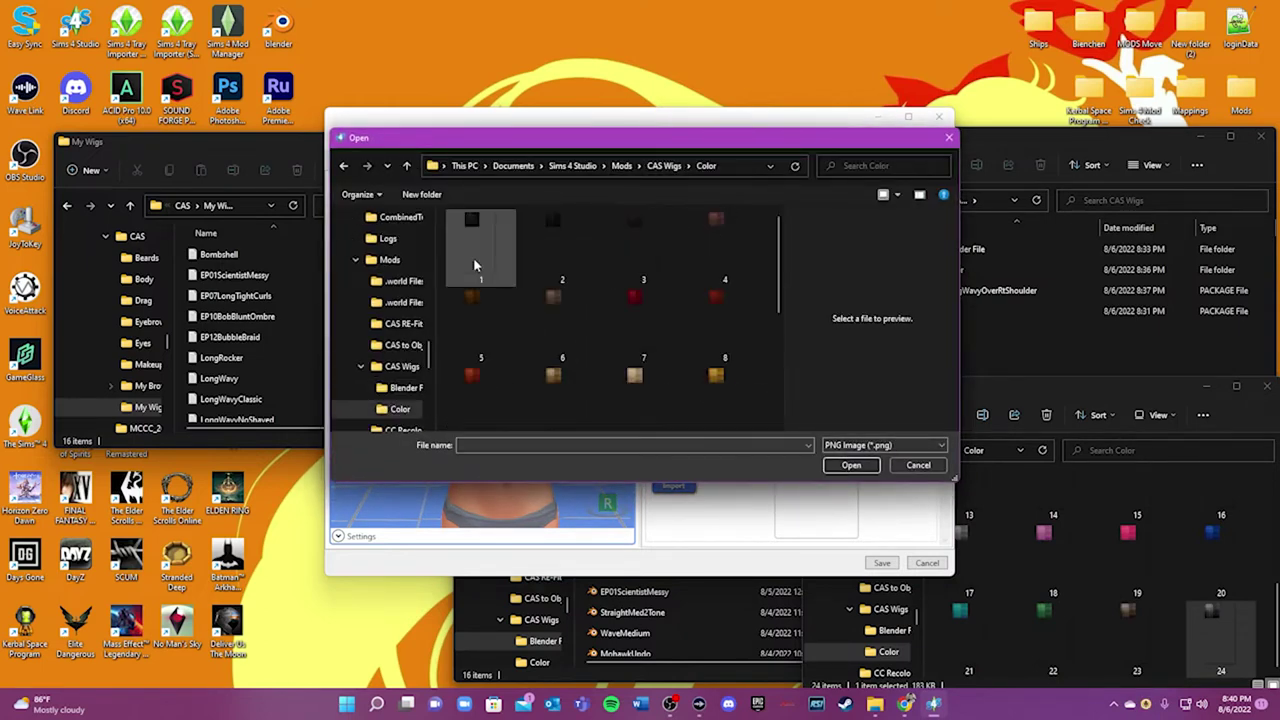
pyautogui.doubleClick(486, 251)
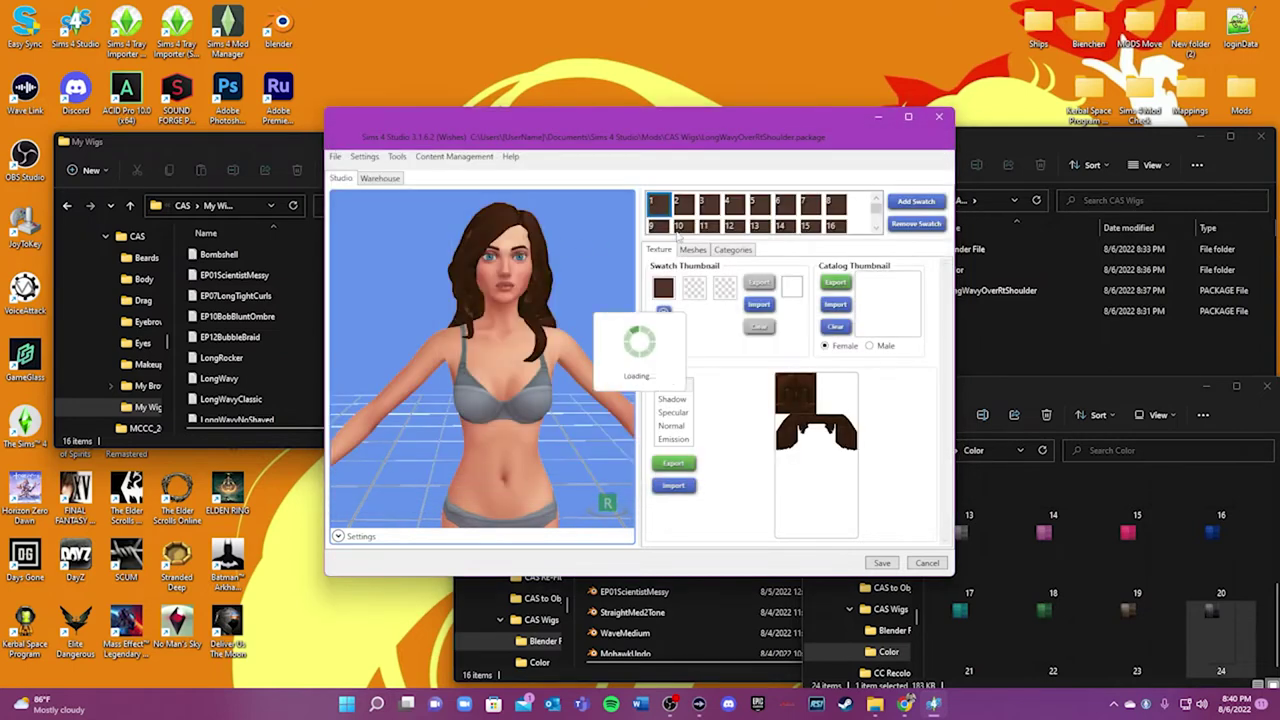
pyautogui.click(683, 205)
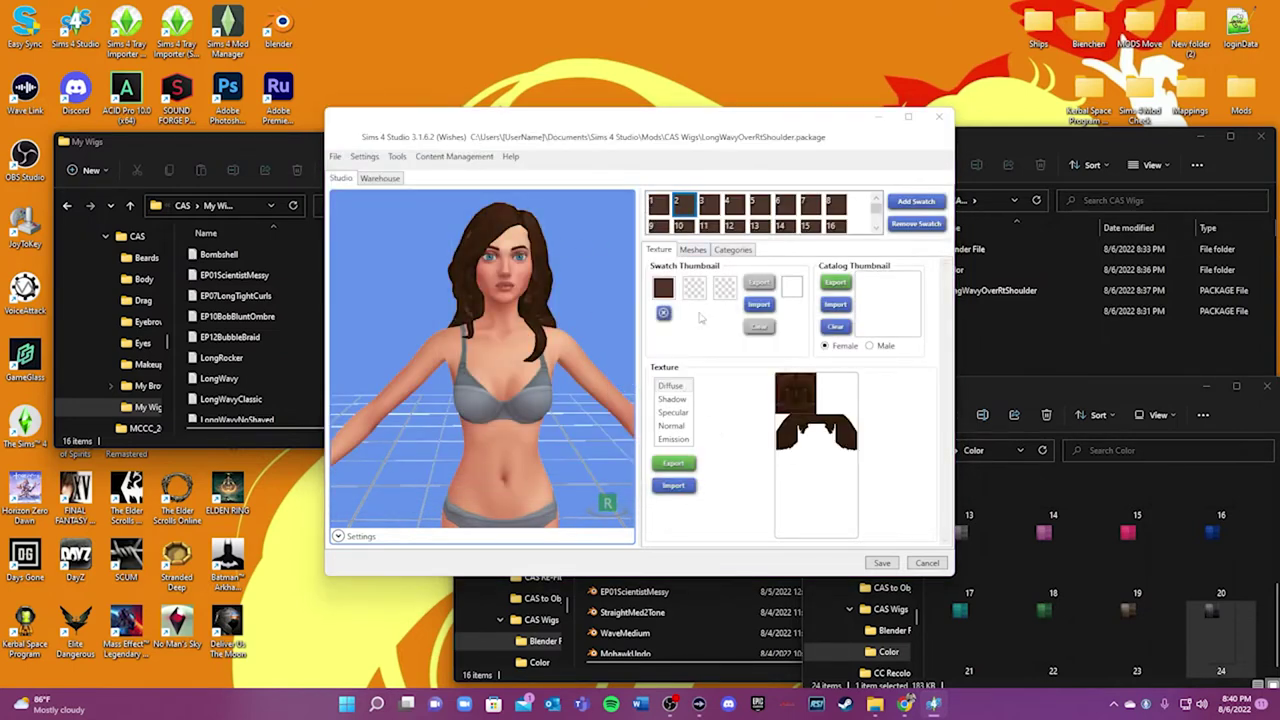
pyautogui.click(673, 485)
pyautogui.click(547, 235)
pyautogui.doubleClick(547, 235)
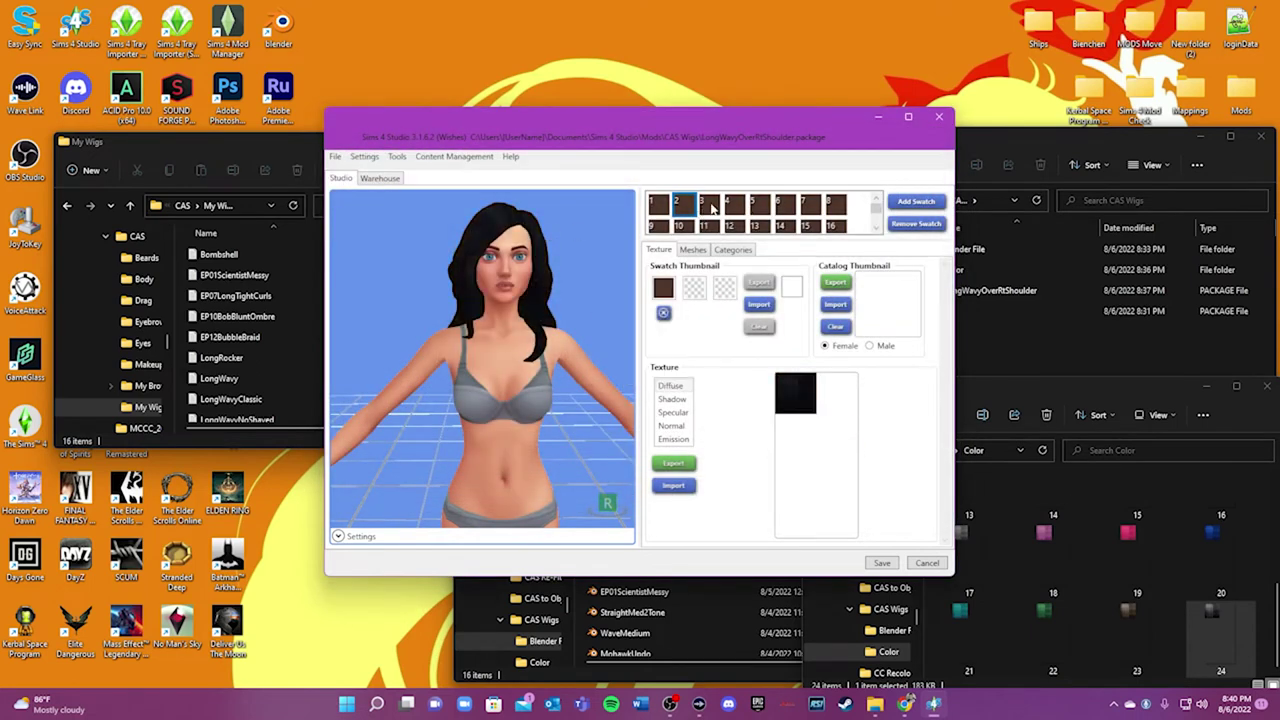
# - Import image 3 for swatch 3 and image 15 for swatch 15, then select swatch 16
pyautogui.click(673, 485)
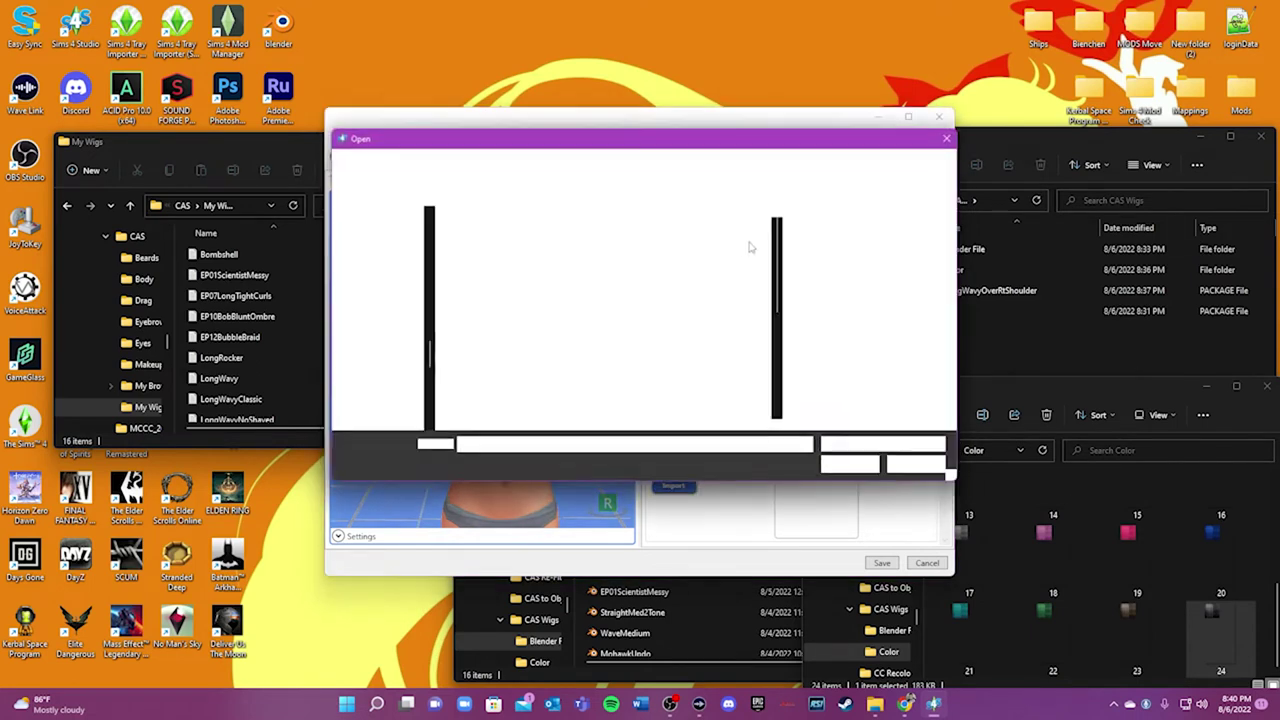
pyautogui.doubleClick(658, 233)
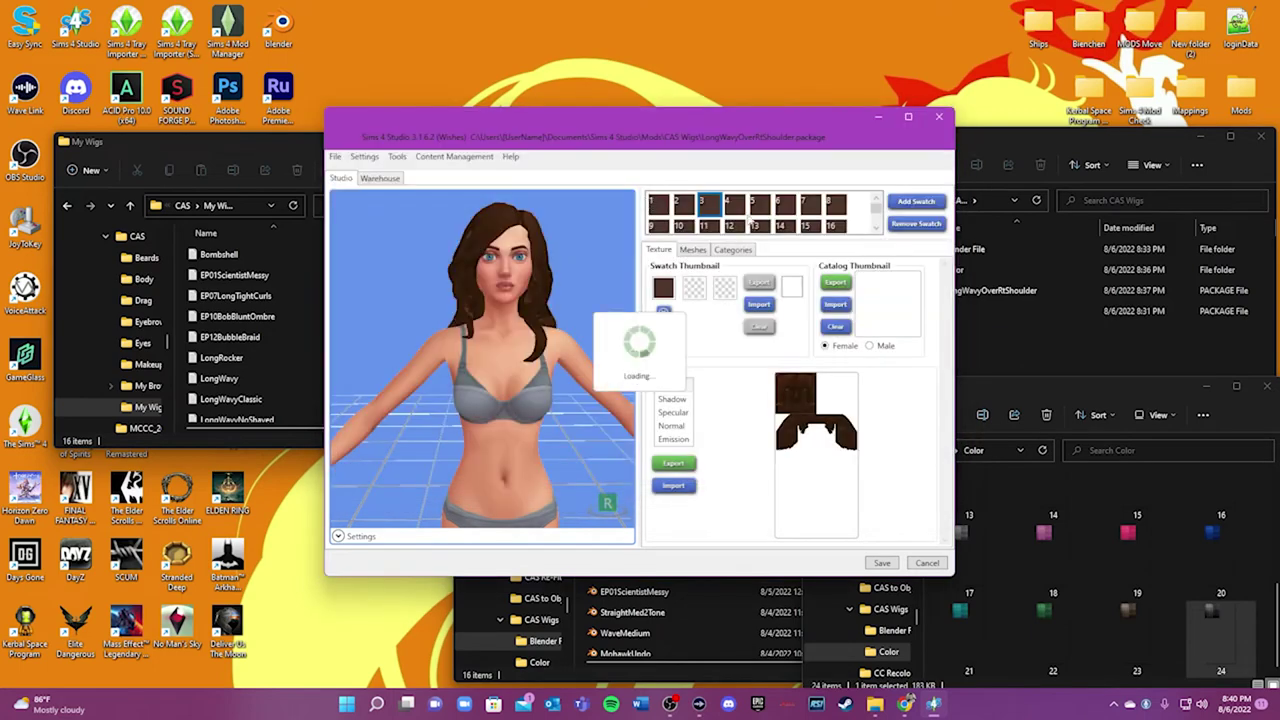
pyautogui.click(673, 485)
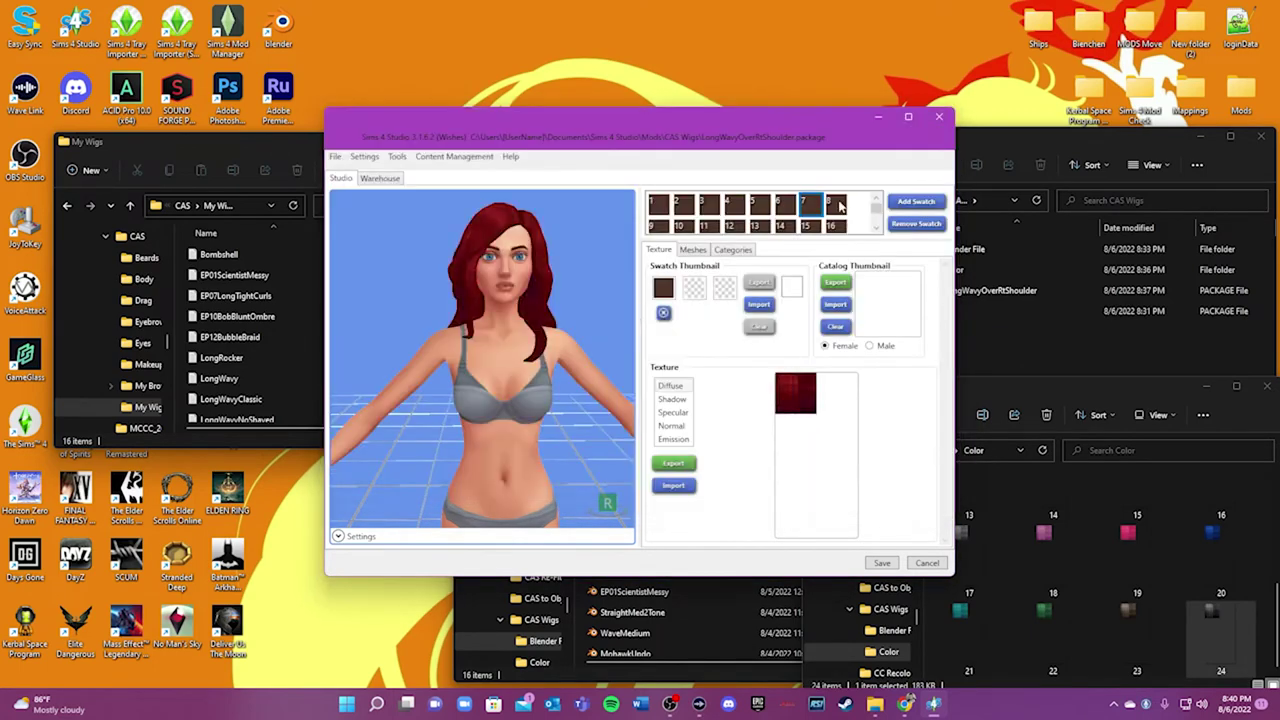
pyautogui.click(659, 220)
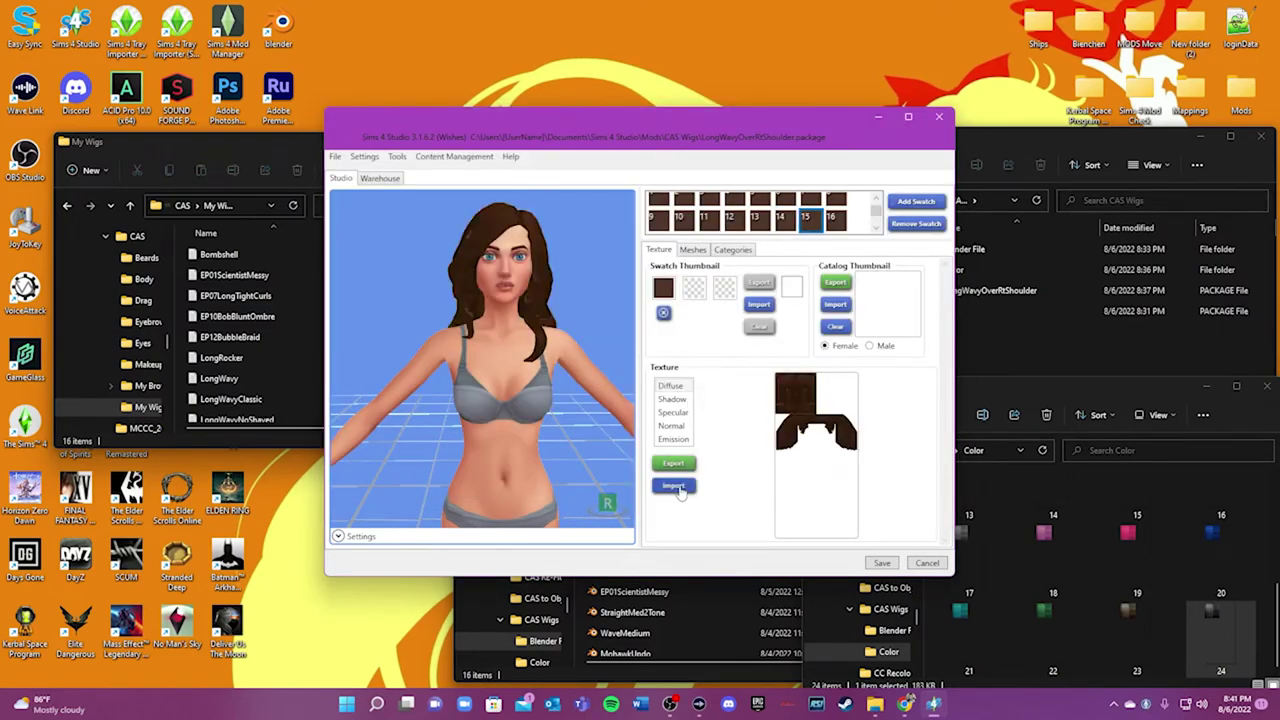
pyautogui.click(673, 485)
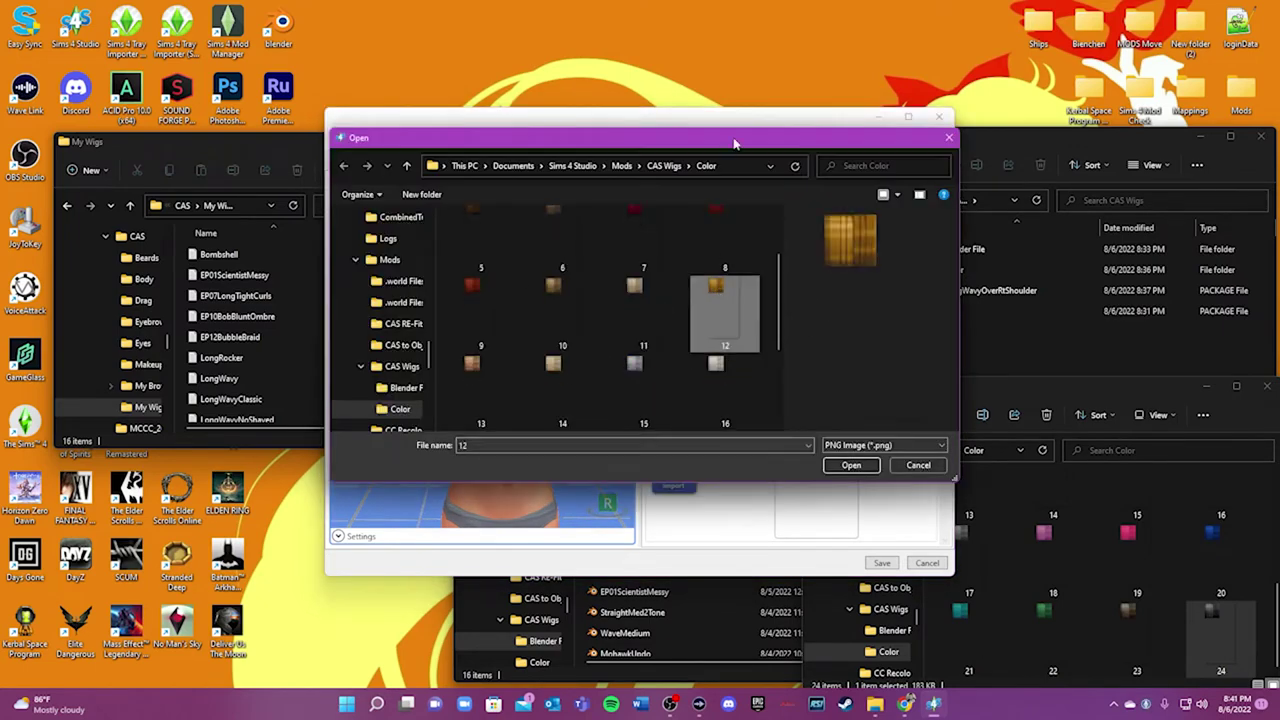
pyautogui.click(593, 360)
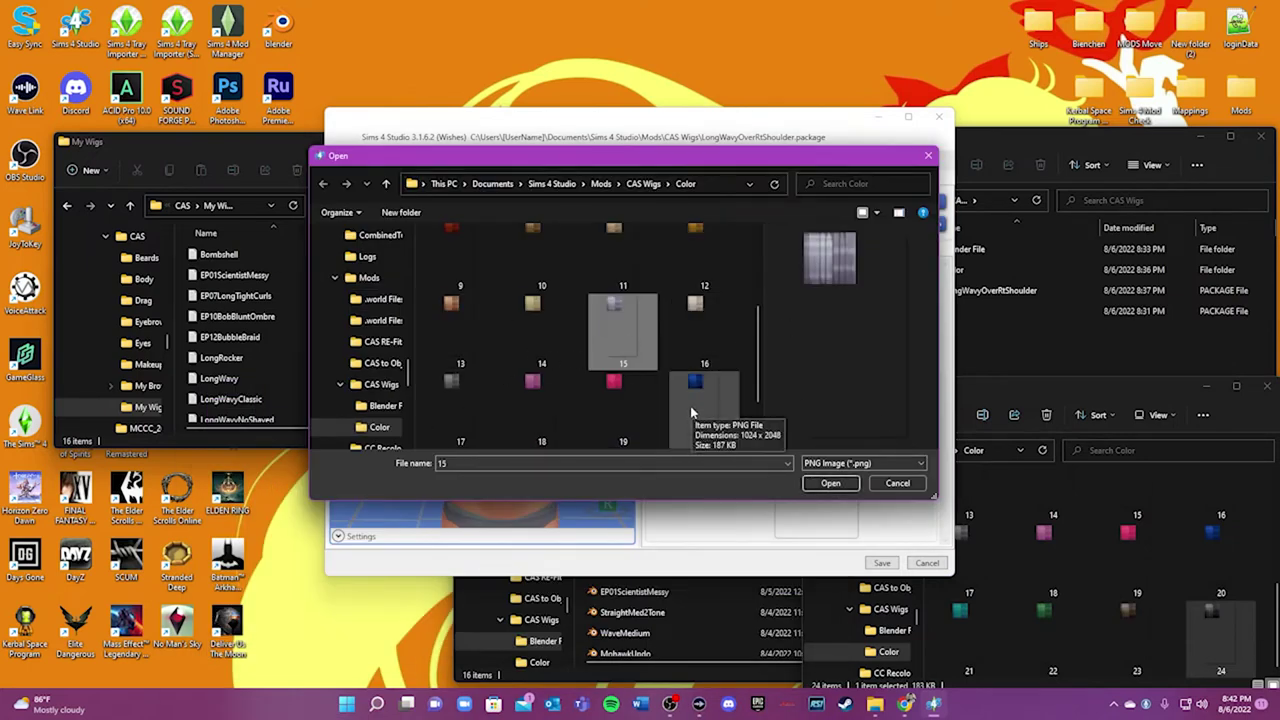
pyautogui.press('Return')
pyautogui.click(831, 218)
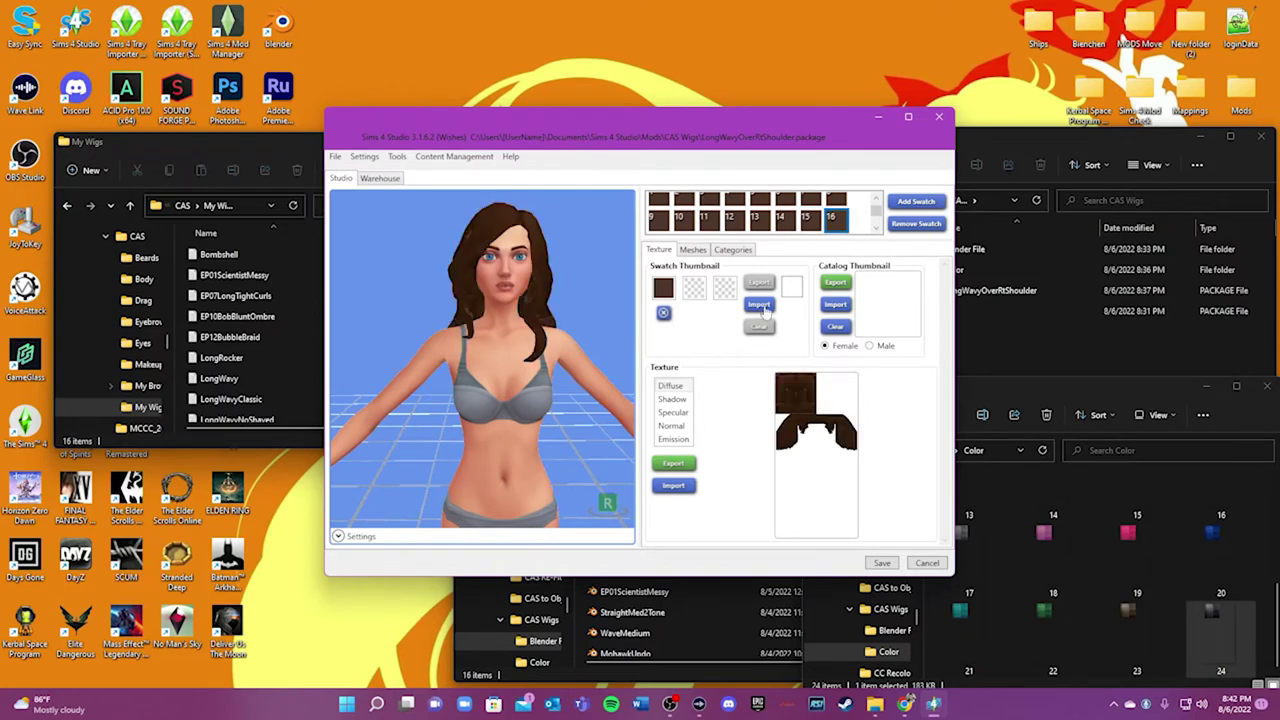